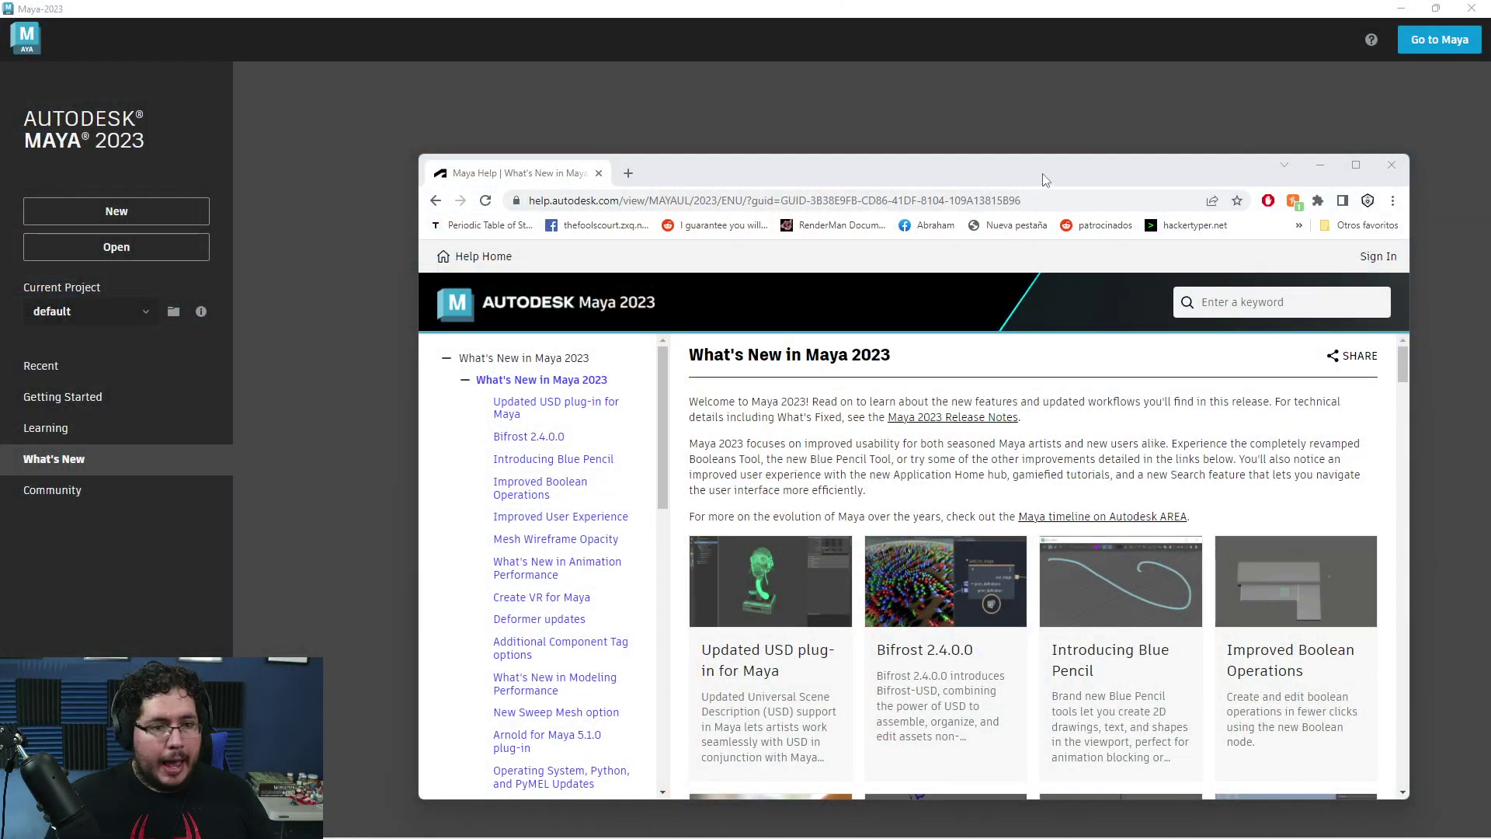
- Move the browser window aside, enter Maya from the home screen with an empty scene, and keep its window maximized
{"action": "left_click_drag", "start_coordinate": [1043, 180], "coordinate": [1490, 180]}
{"action": "left_click", "coordinate": [1422, 43]}
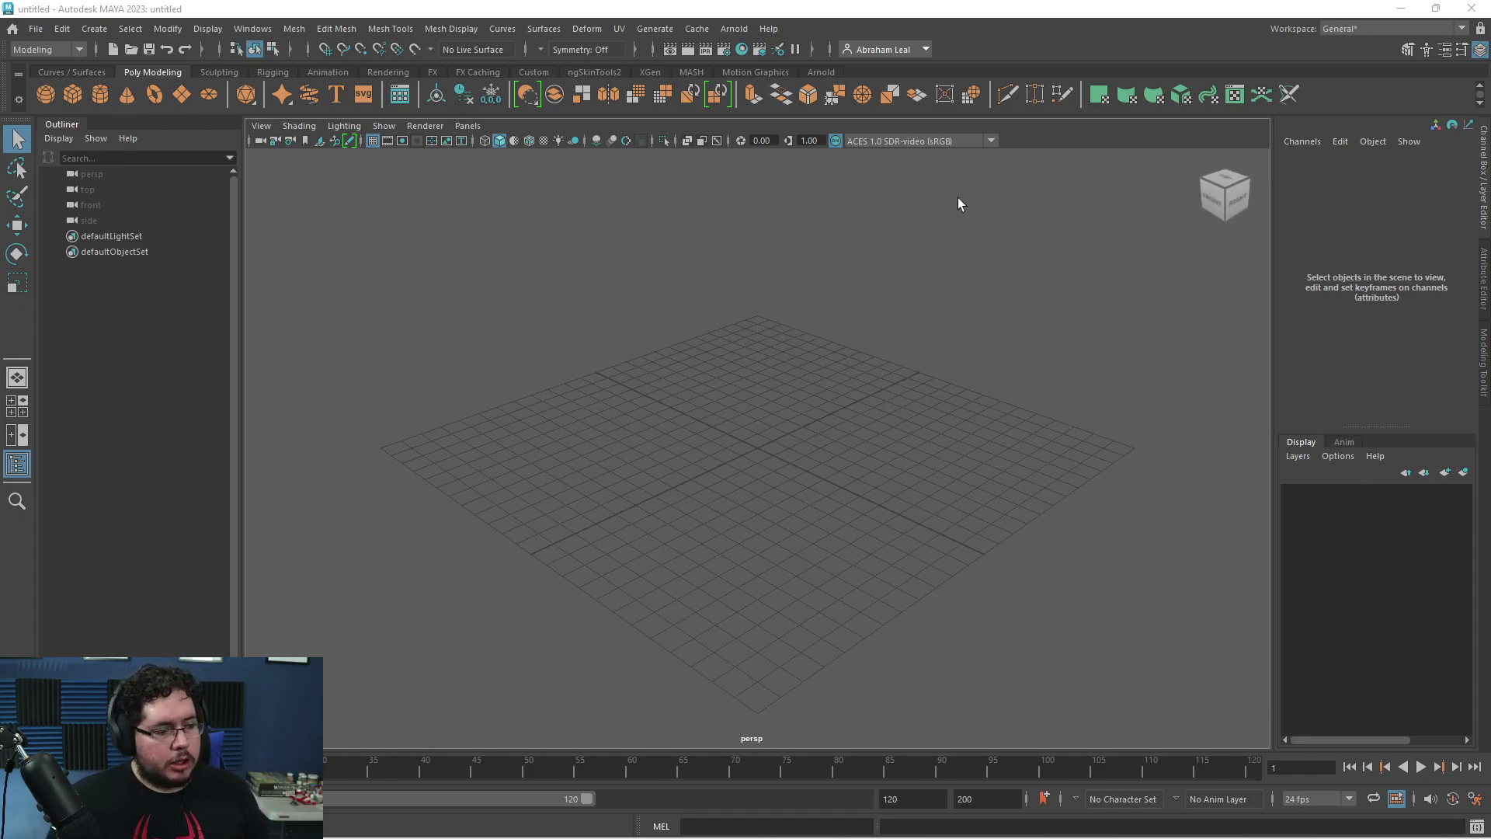
{"action": "double_click", "coordinate": [897, 7]}
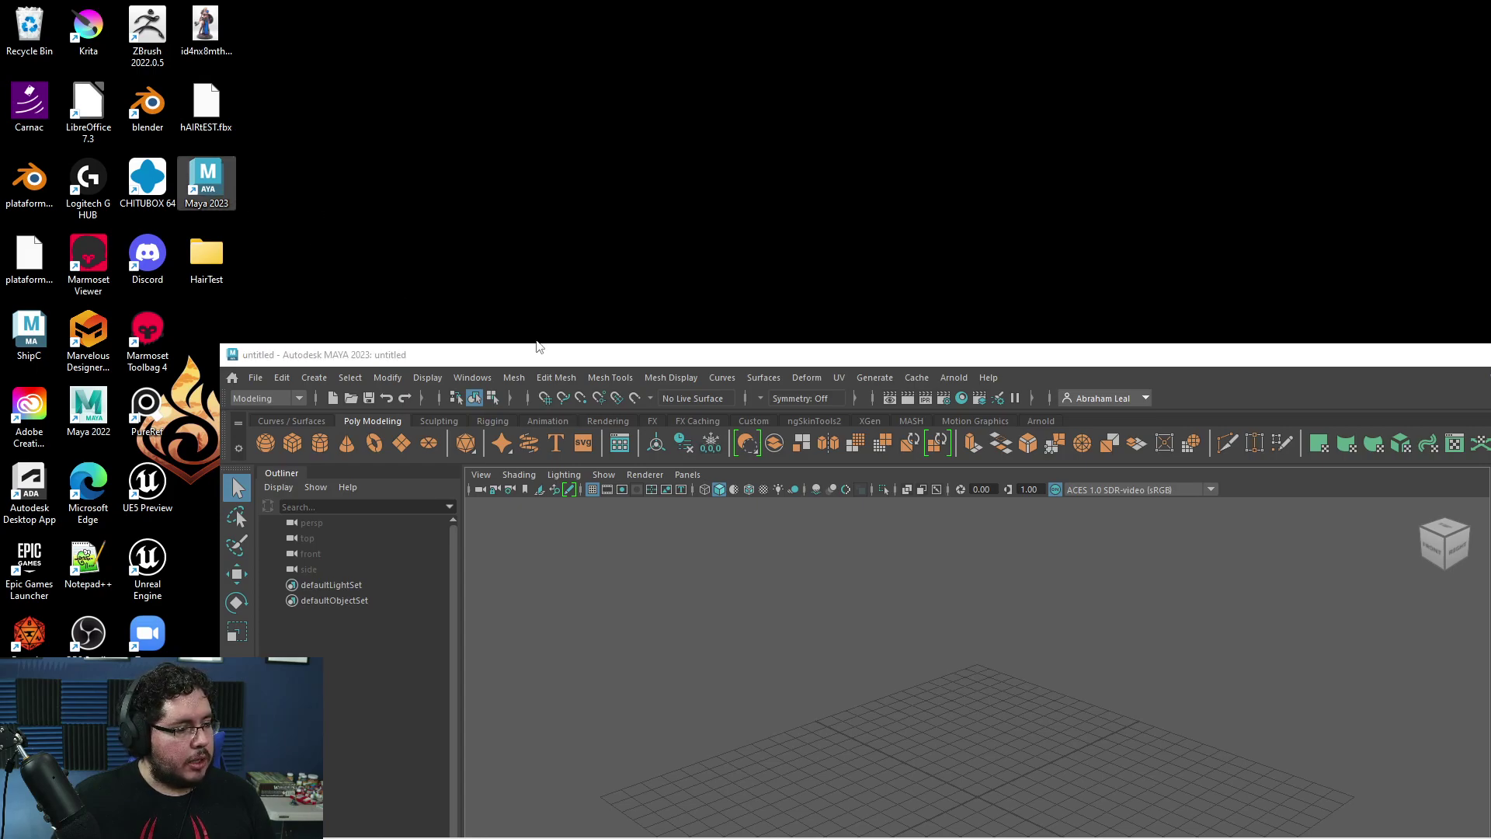
{"action": "double_click", "coordinate": [589, 359]}
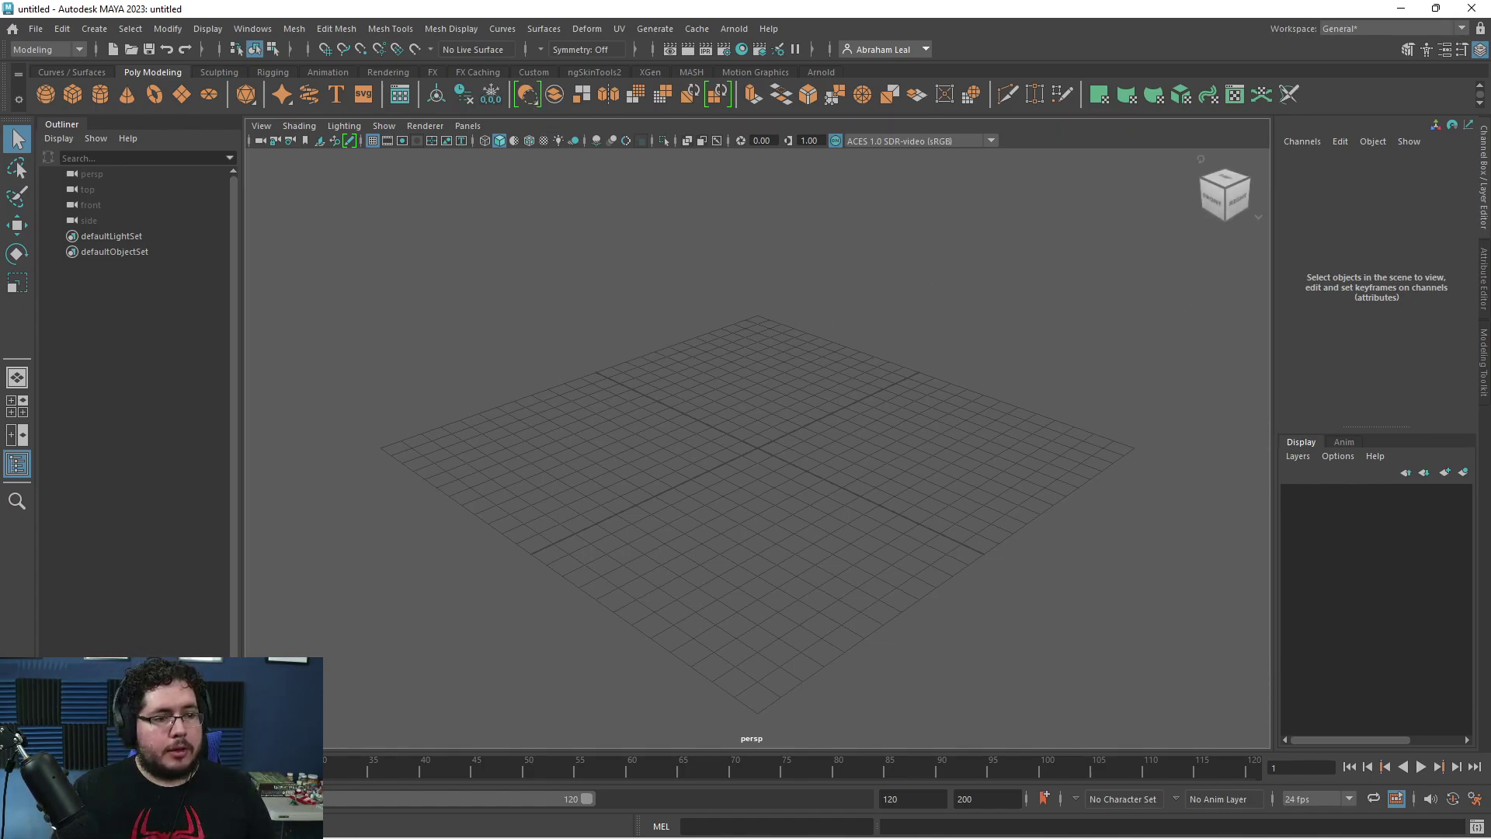
- Switch to the browser, maximize the What's New in Maya 2023 overview, and open the Introducing Blue Pencil topic
{"action": "key", "text": "alt+Tab"}
{"action": "double_click", "coordinate": [725, 33]}
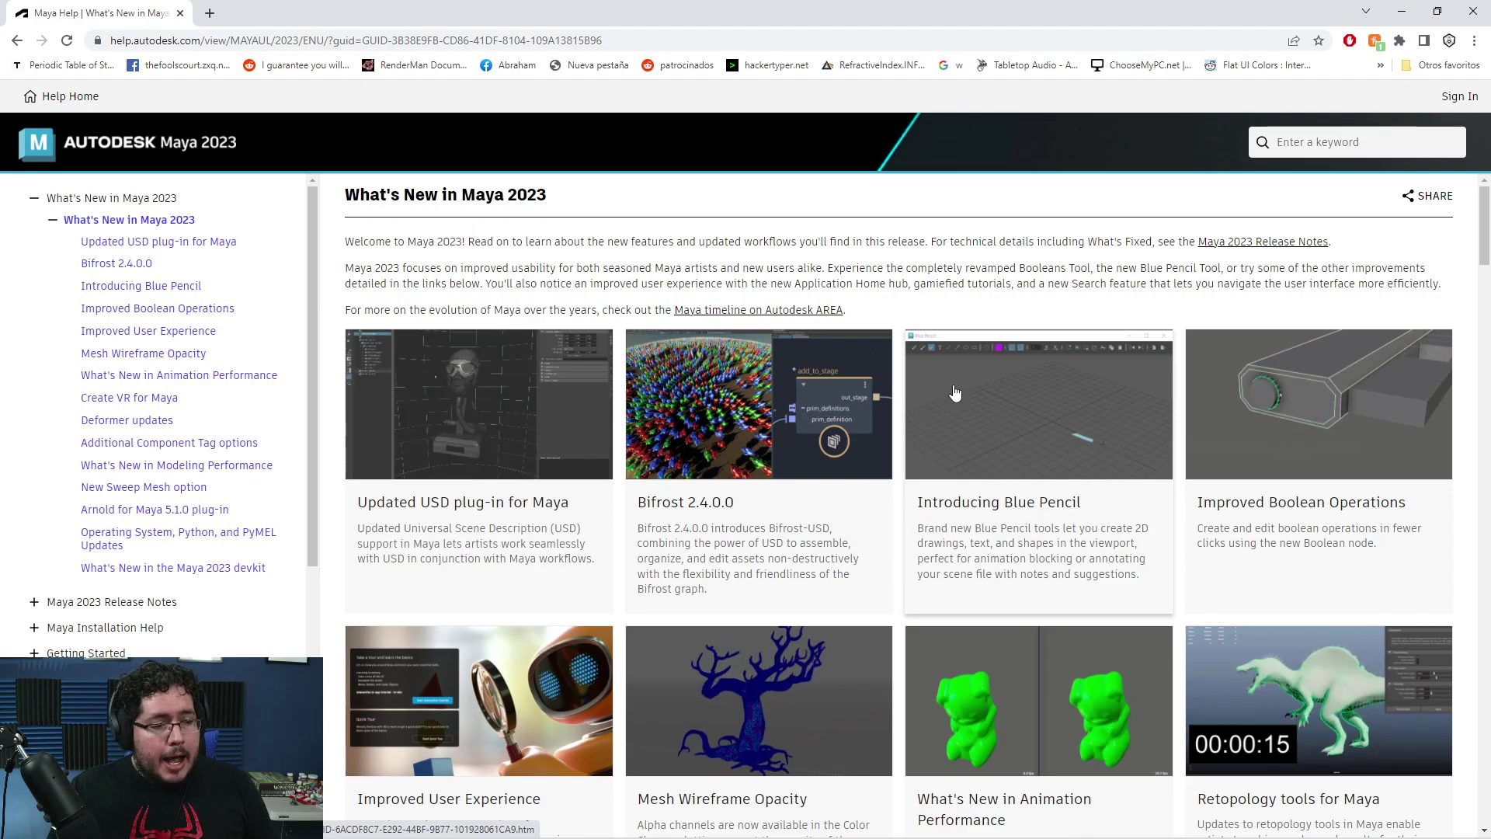
{"action": "scroll", "coordinate": [532, 437], "scroll_direction": "down", "scroll_amount": 1}
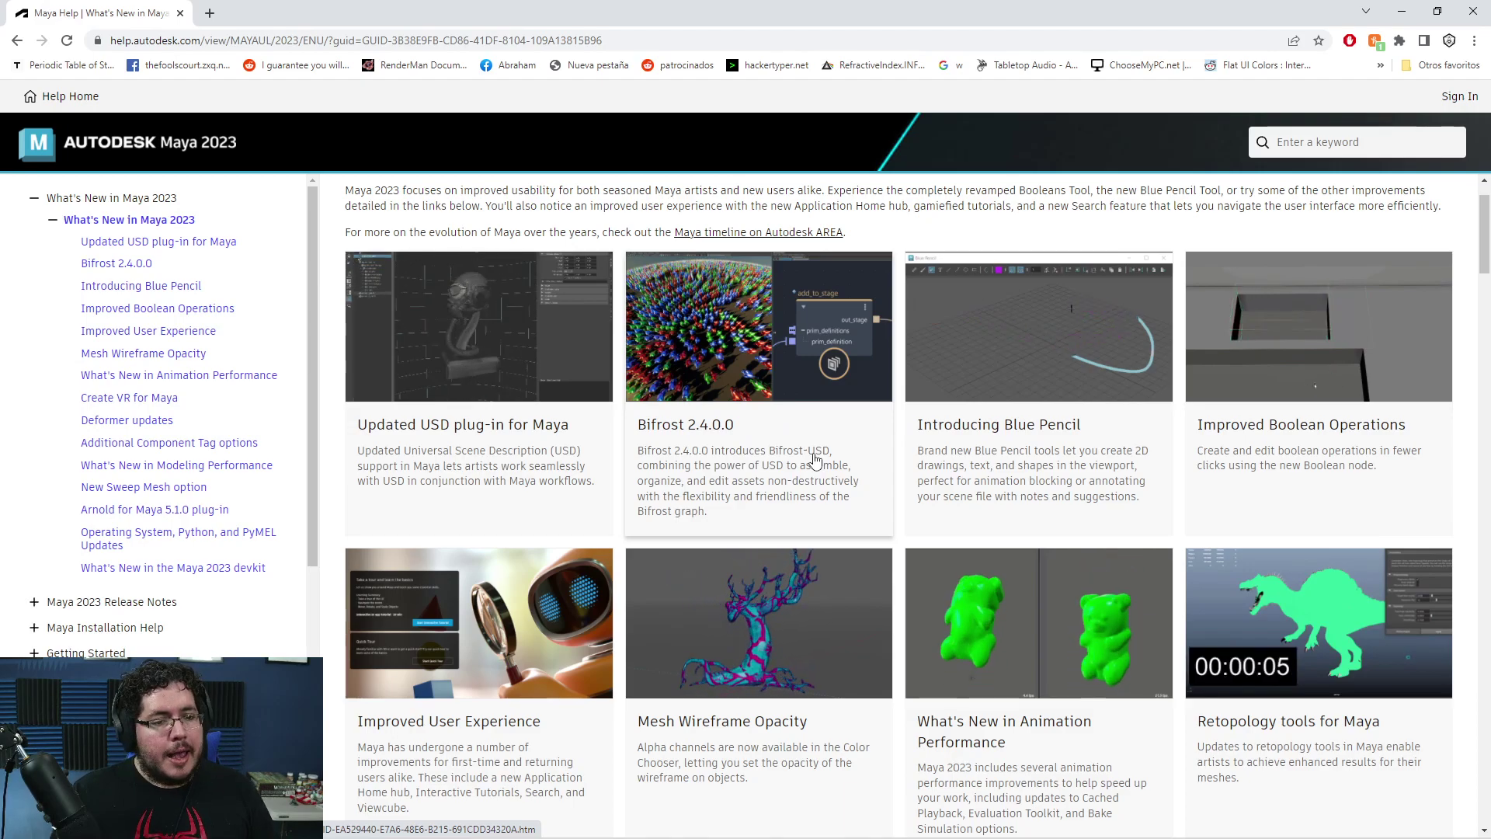
{"action": "left_click", "coordinate": [1008, 441]}
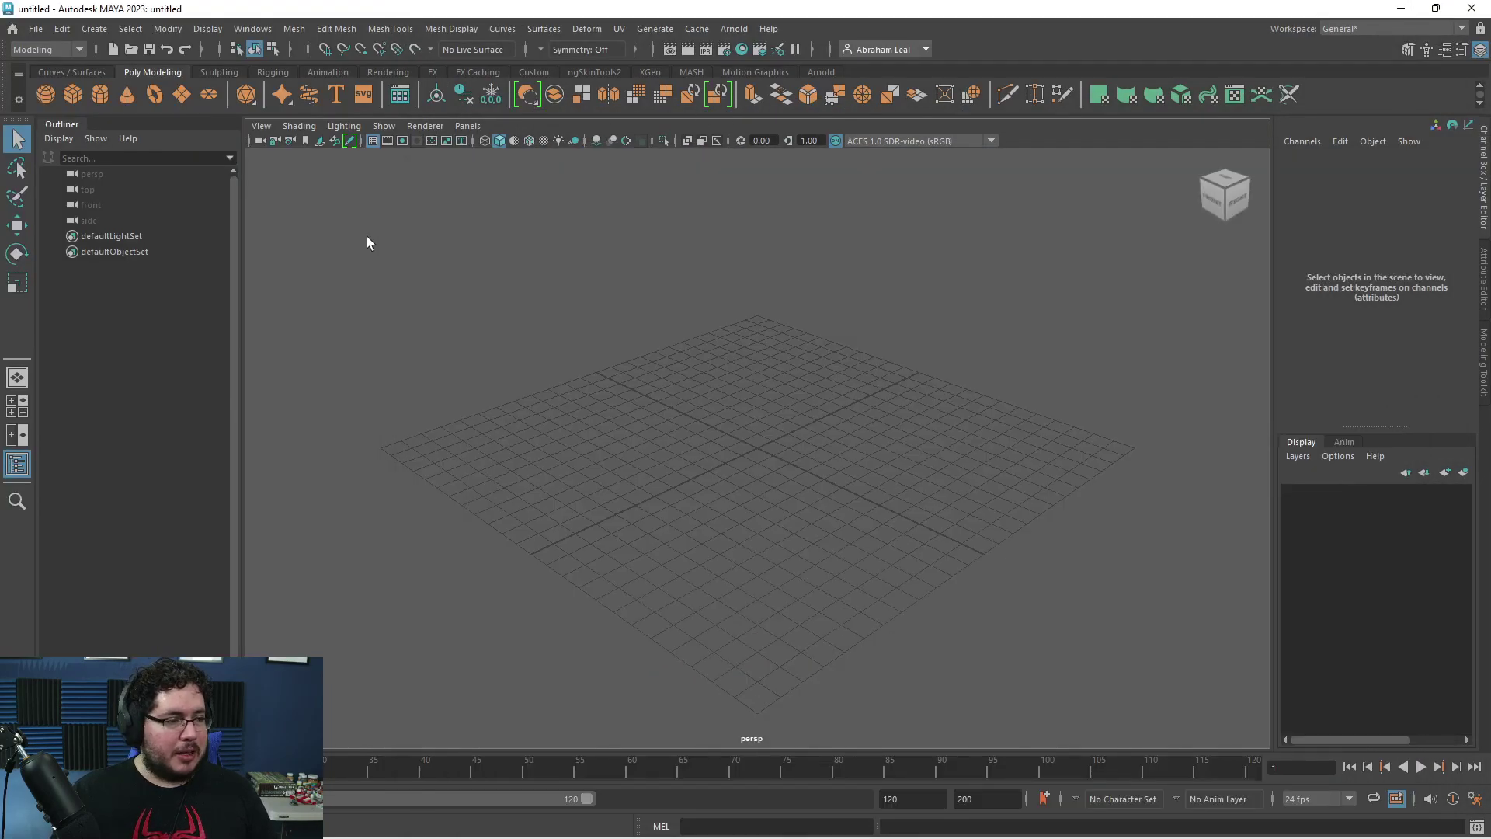
- Turn on Blue Pencil in Maya's perspective view and draw two freehand light-blue arrows above the grid
{"action": "left_click", "coordinate": [346, 140]}
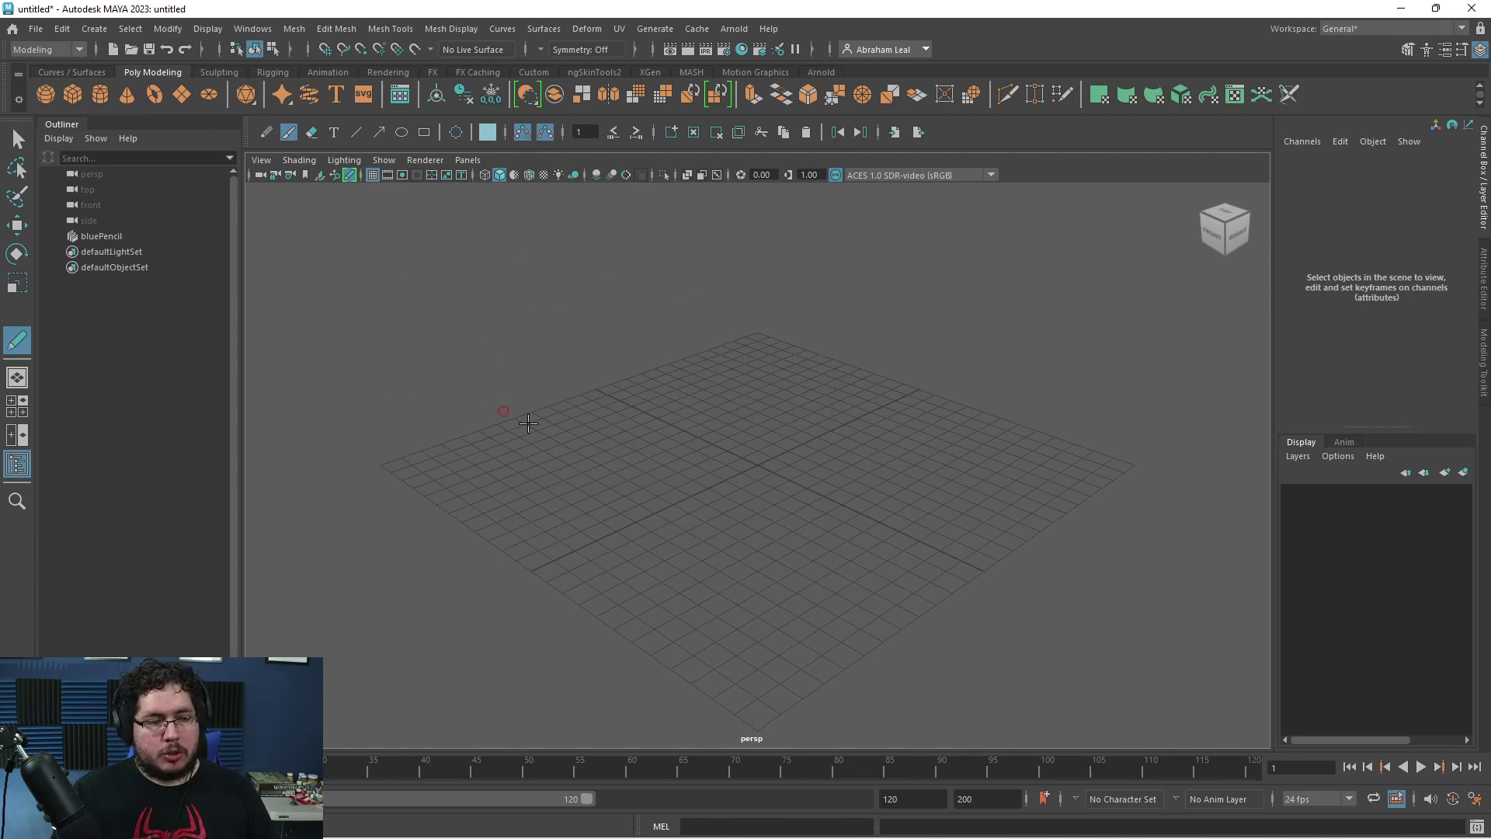
{"action": "mouse_move", "coordinate": [657, 442]}
{"action": "left_mouse_down", "text": "alt"}
{"action": "mouse_move", "coordinate": [699, 401]}
{"action": "mouse_move", "coordinate": [457, 299]}
{"action": "mouse_move", "coordinate": [553, 379]}
{"action": "left_mouse_up", "text": "alt"}
{"action": "mouse_move", "coordinate": [503, 309]}
{"action": "left_mouse_down"}
{"action": "mouse_move", "coordinate": [555, 380]}
{"action": "mouse_move", "coordinate": [481, 393]}
{"action": "left_mouse_up"}
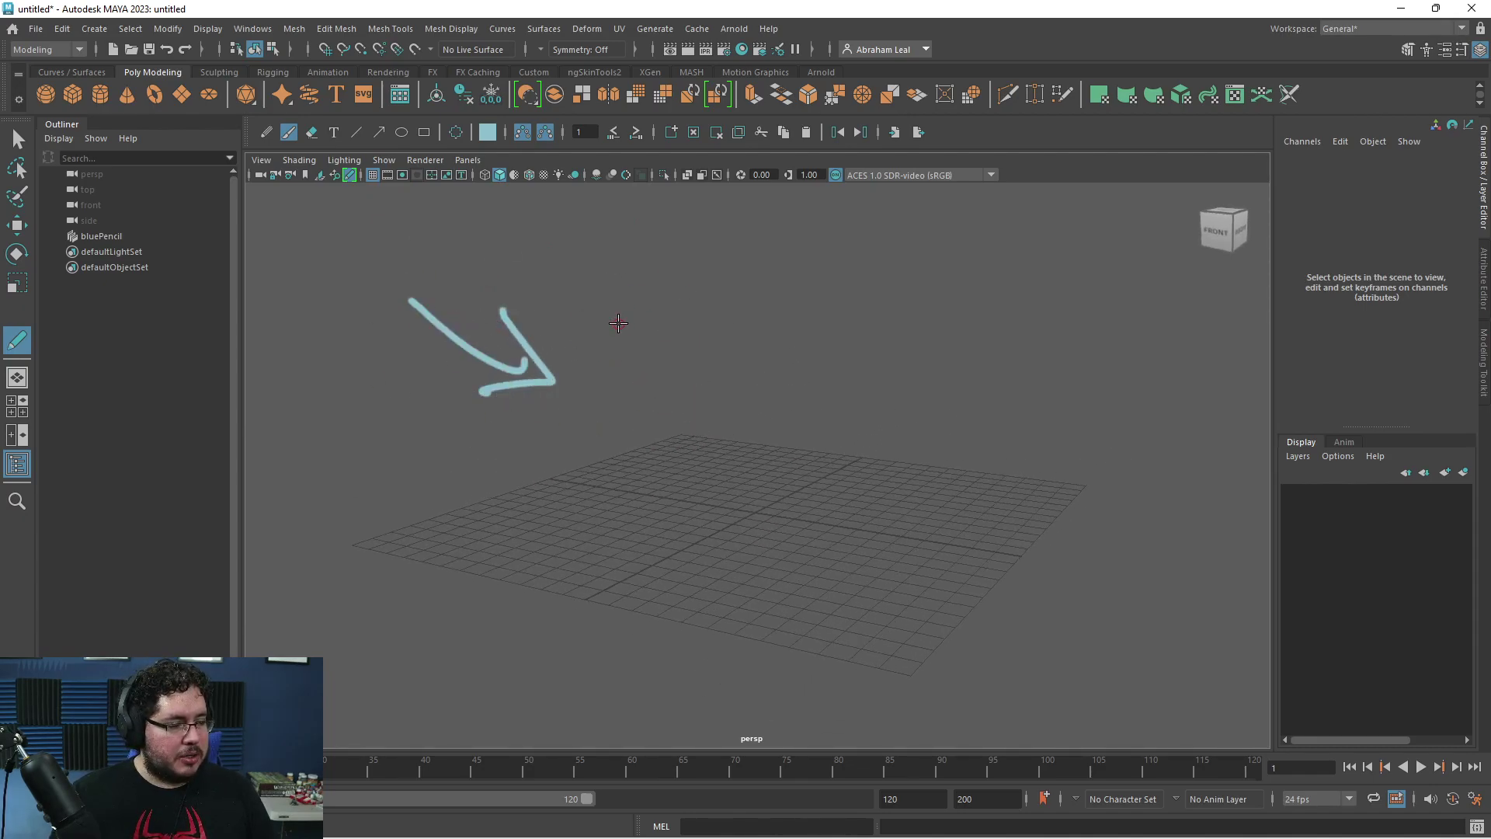
{"action": "mouse_move", "coordinate": [725, 335]}
{"action": "left_mouse_down", "text": "alt"}
{"action": "mouse_move", "coordinate": [782, 363]}
{"action": "mouse_move", "coordinate": [756, 370]}
{"action": "mouse_move", "coordinate": [626, 304]}
{"action": "left_mouse_up", "text": "alt"}
{"action": "left_click_drag", "start_coordinate": [523, 250], "coordinate": [553, 288]}
{"action": "left_click_drag", "start_coordinate": [580, 263], "coordinate": [588, 303]}
- Sketch a magnifier-like circle with a handle and an arrow, and add the text "dont forget to turn on your ambient occlusion"
{"action": "middle_click_drag", "start_coordinate": [671, 340], "coordinate": [712, 343], "text": "alt"}
{"action": "left_click_drag", "start_coordinate": [884, 314], "coordinate": [947, 351]}
{"action": "mouse_move", "coordinate": [932, 286]}
{"action": "left_mouse_down"}
{"action": "mouse_move", "coordinate": [909, 355]}
{"action": "mouse_move", "coordinate": [986, 344]}
{"action": "left_mouse_up"}
{"action": "left_click_drag", "start_coordinate": [921, 337], "coordinate": [1004, 276]}
{"action": "left_click_drag", "start_coordinate": [964, 426], "coordinate": [1023, 474]}
{"action": "left_click", "coordinate": [333, 132]}
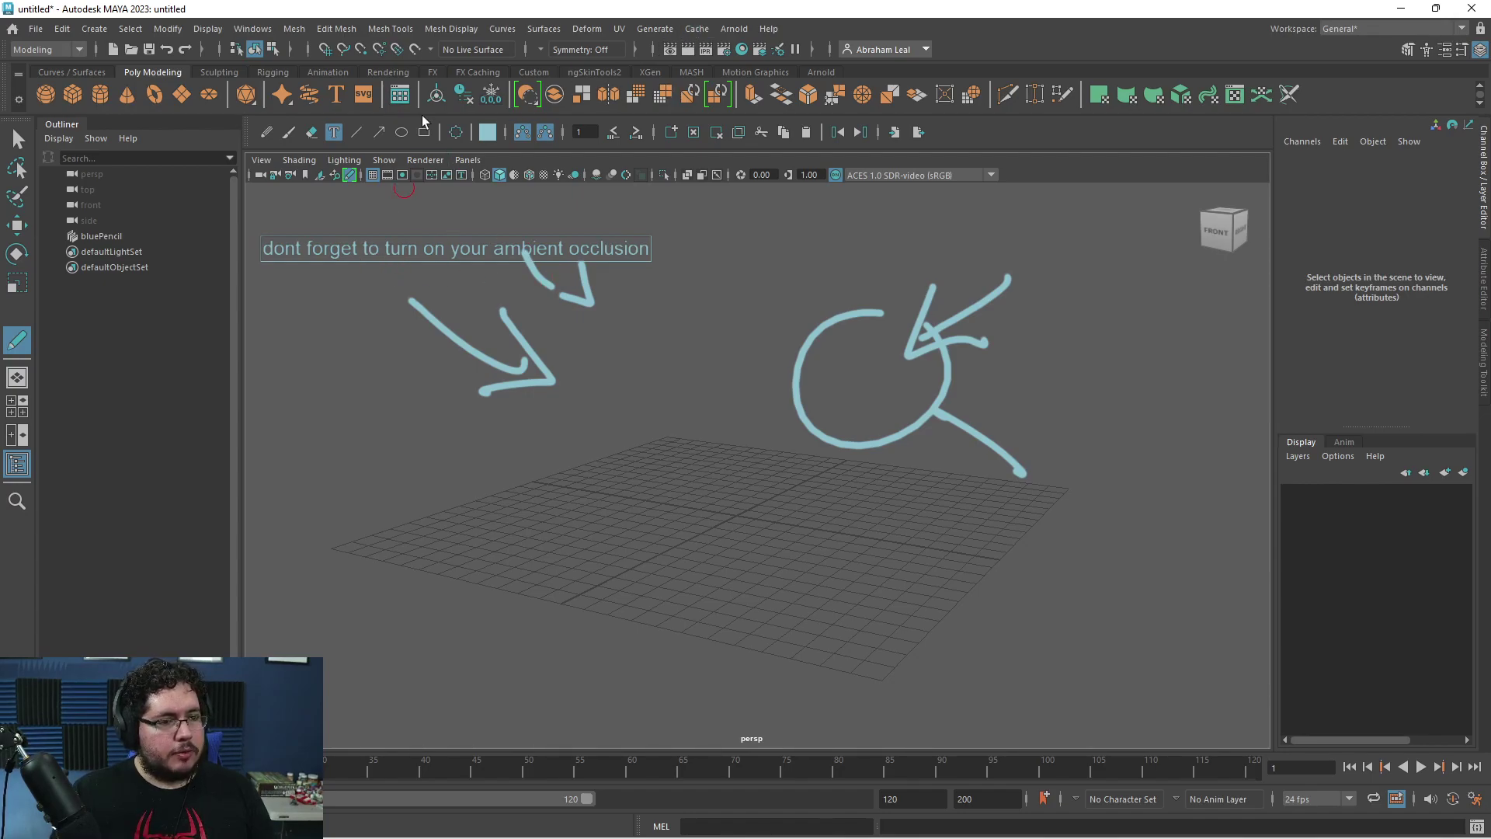
- Erase the arrows, circle and text annotation from the viewport with the Blue Pencil eraser
{"action": "left_click", "coordinate": [311, 132]}
{"action": "mouse_move", "coordinate": [323, 223]}
{"action": "left_mouse_down"}
{"action": "mouse_move", "coordinate": [254, 254]}
{"action": "mouse_move", "coordinate": [521, 229]}
{"action": "mouse_move", "coordinate": [653, 258]}
{"action": "mouse_move", "coordinate": [551, 240]}
{"action": "mouse_move", "coordinate": [417, 324]}
{"action": "mouse_move", "coordinate": [511, 287]}
{"action": "mouse_move", "coordinate": [522, 338]}
{"action": "mouse_move", "coordinate": [410, 410]}
{"action": "mouse_move", "coordinate": [808, 334]}
{"action": "mouse_move", "coordinate": [738, 358]}
{"action": "mouse_move", "coordinate": [981, 295]}
{"action": "mouse_move", "coordinate": [723, 377]}
{"action": "left_mouse_up"}
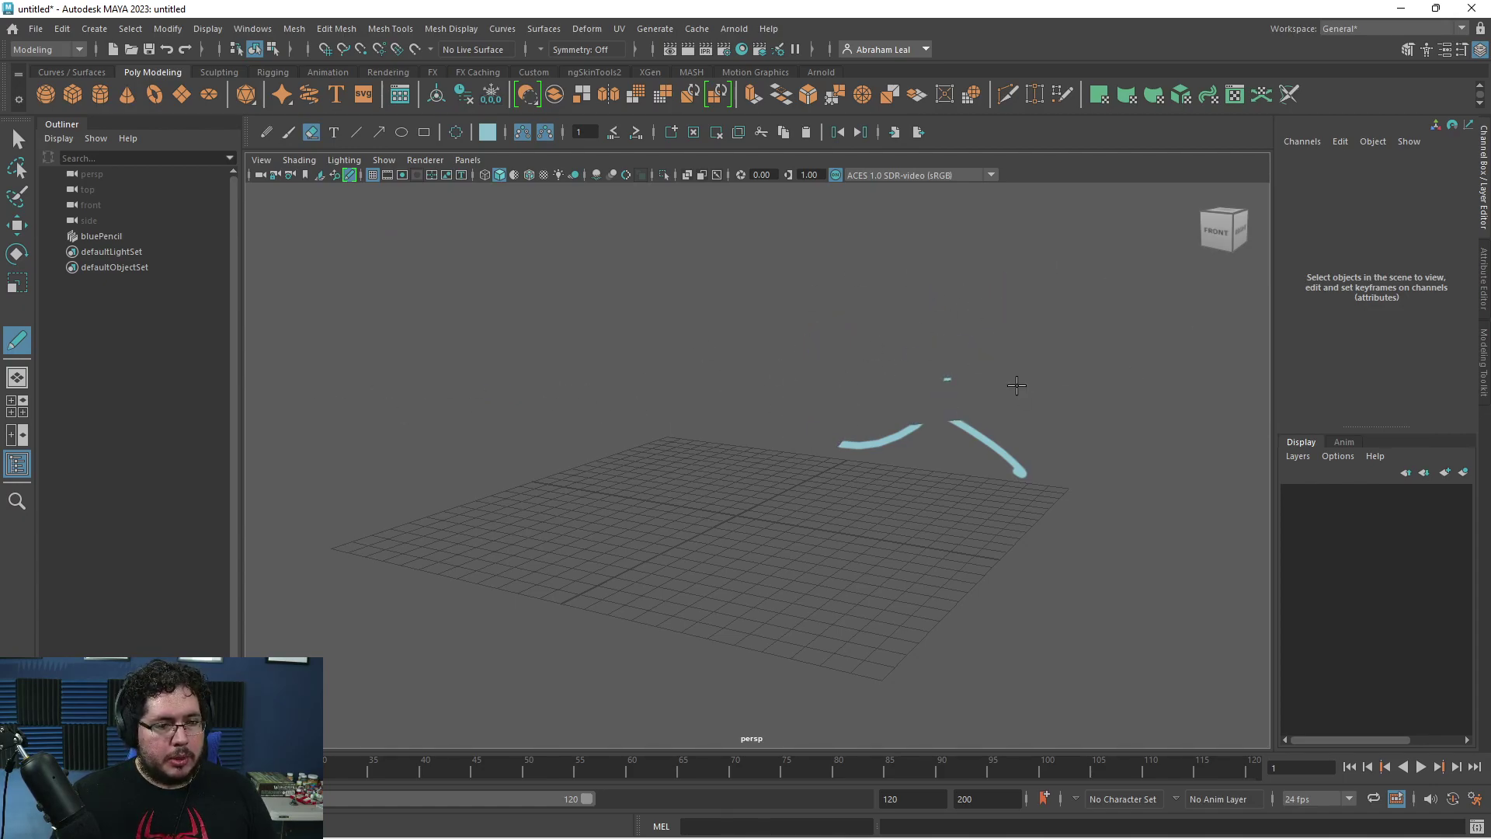
{"action": "left_click_drag", "start_coordinate": [1017, 386], "coordinate": [905, 391]}
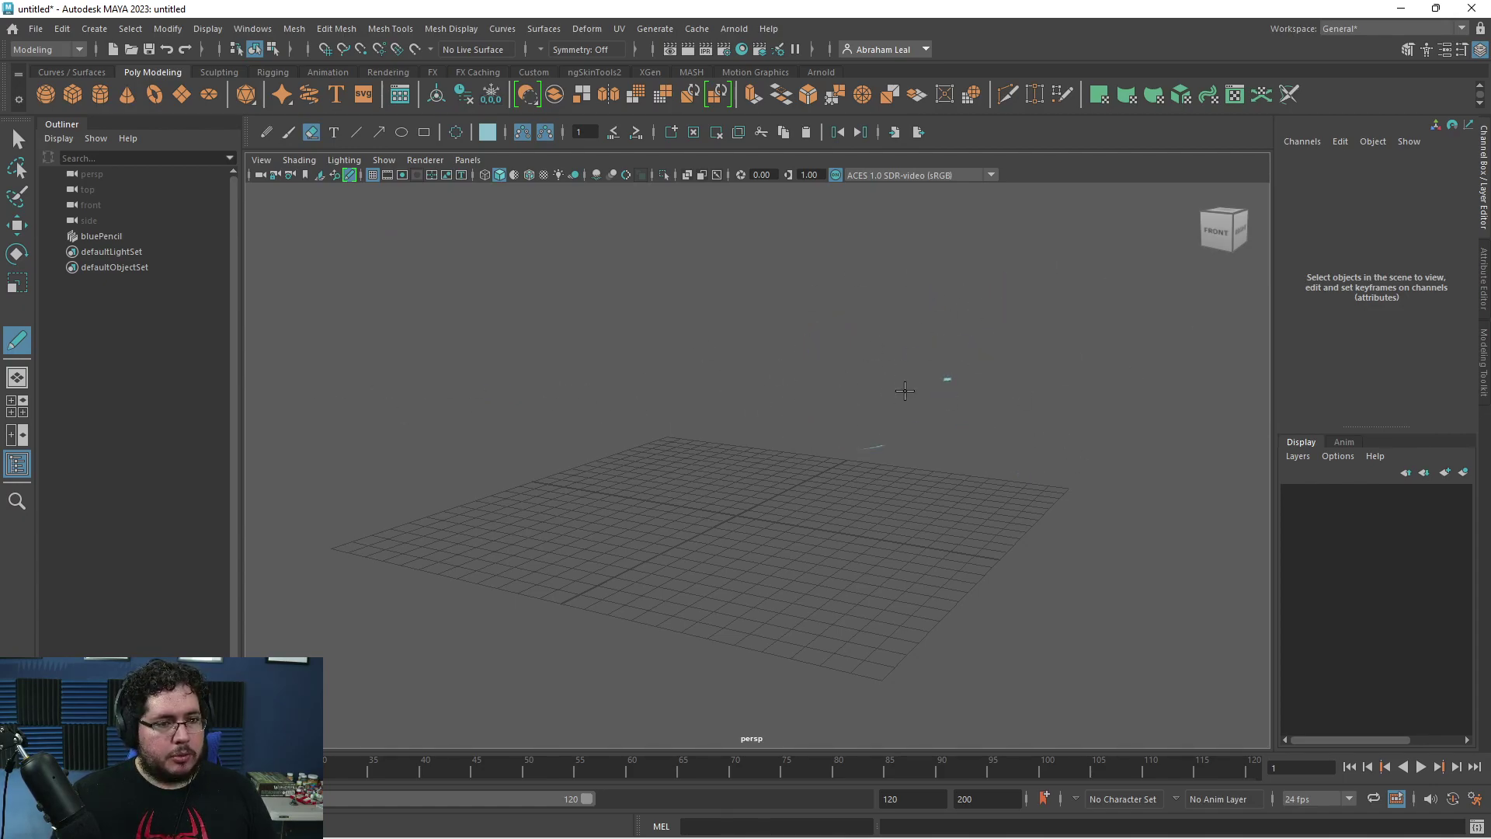
- Set the Blue Pencil color to red and draw one freehand stroke with the Pencil and another with the Brush
{"action": "left_click", "coordinate": [483, 137]}
{"action": "left_click_drag", "start_coordinate": [510, 184], "coordinate": [533, 180]}
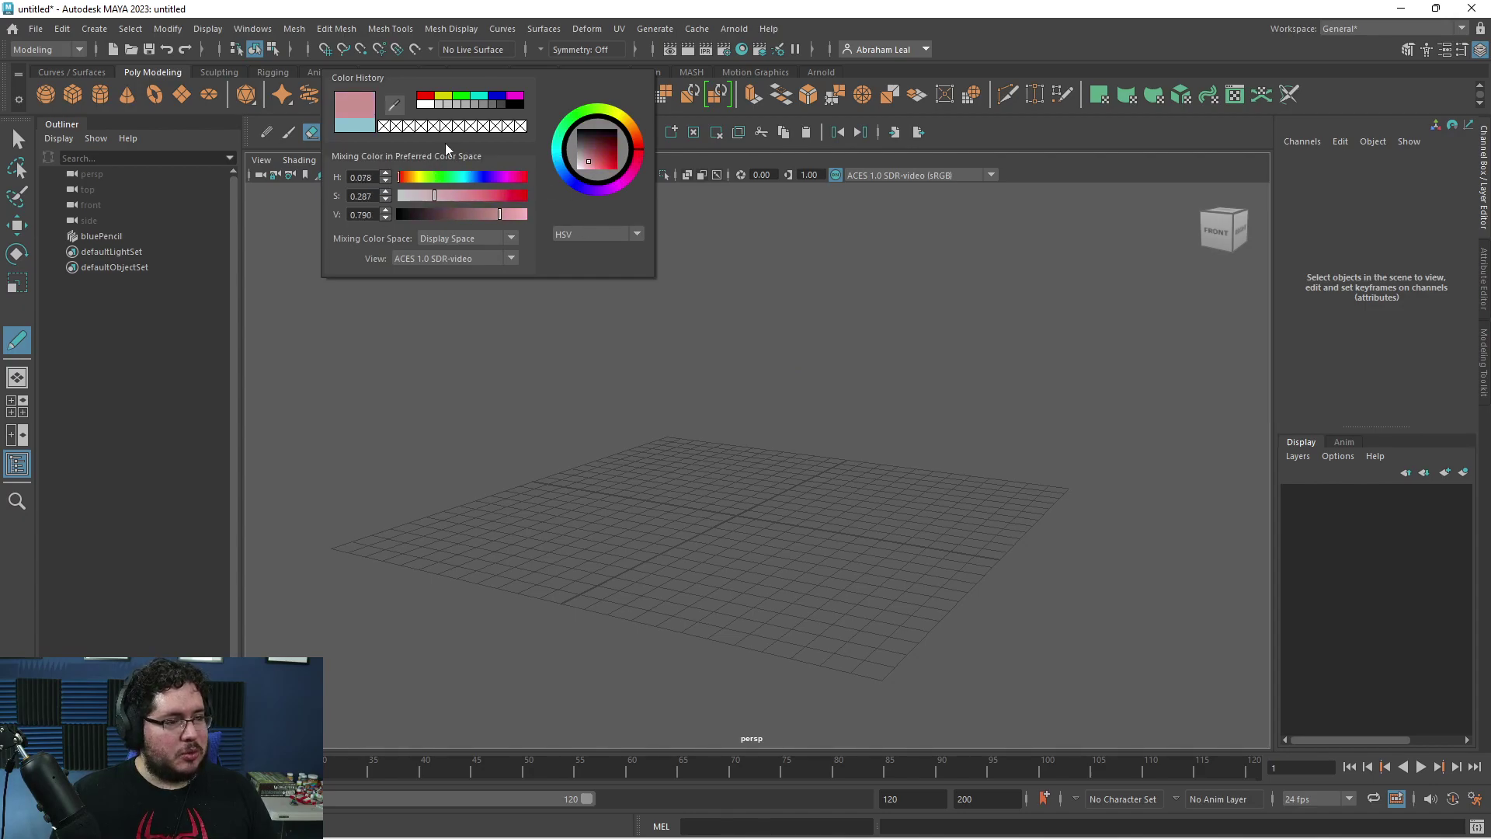
{"action": "left_click", "coordinate": [431, 96]}
{"action": "left_click", "coordinate": [266, 132]}
{"action": "left_click_drag", "start_coordinate": [371, 288], "coordinate": [551, 391]}
{"action": "left_click", "coordinate": [289, 132]}
{"action": "mouse_move", "coordinate": [528, 273]}
{"action": "left_mouse_down"}
{"action": "mouse_move", "coordinate": [683, 378]}
{"action": "mouse_move", "coordinate": [733, 380]}
{"action": "left_mouse_up"}
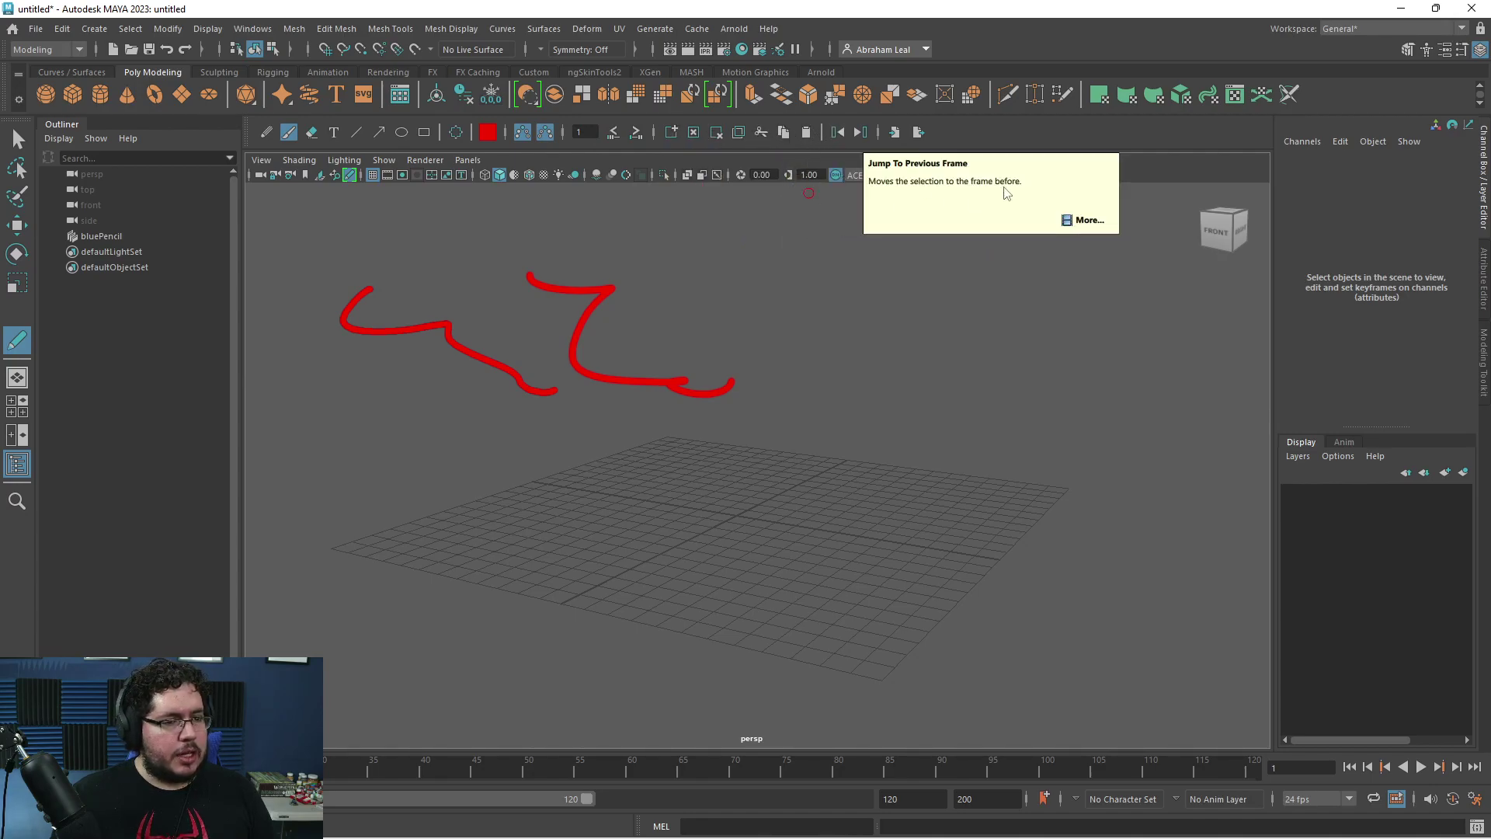
- Sketch red ball-motion shapes with ellipses and curves over the grid, and try jumping to the next Blue Pencil frame
{"action": "mouse_move", "coordinate": [501, 386]}
{"action": "left_mouse_down", "text": "alt"}
{"action": "mouse_move", "coordinate": [672, 516]}
{"action": "mouse_move", "coordinate": [656, 549]}
{"action": "mouse_move", "coordinate": [635, 471]}
{"action": "mouse_move", "coordinate": [580, 495]}
{"action": "mouse_move", "coordinate": [660, 464]}
{"action": "left_mouse_up", "text": "alt"}
{"action": "mouse_move", "coordinate": [681, 546]}
{"action": "left_mouse_down"}
{"action": "mouse_move", "coordinate": [702, 534]}
{"action": "mouse_move", "coordinate": [681, 536]}
{"action": "left_mouse_up"}
{"action": "key", "text": "ctrl+z"}
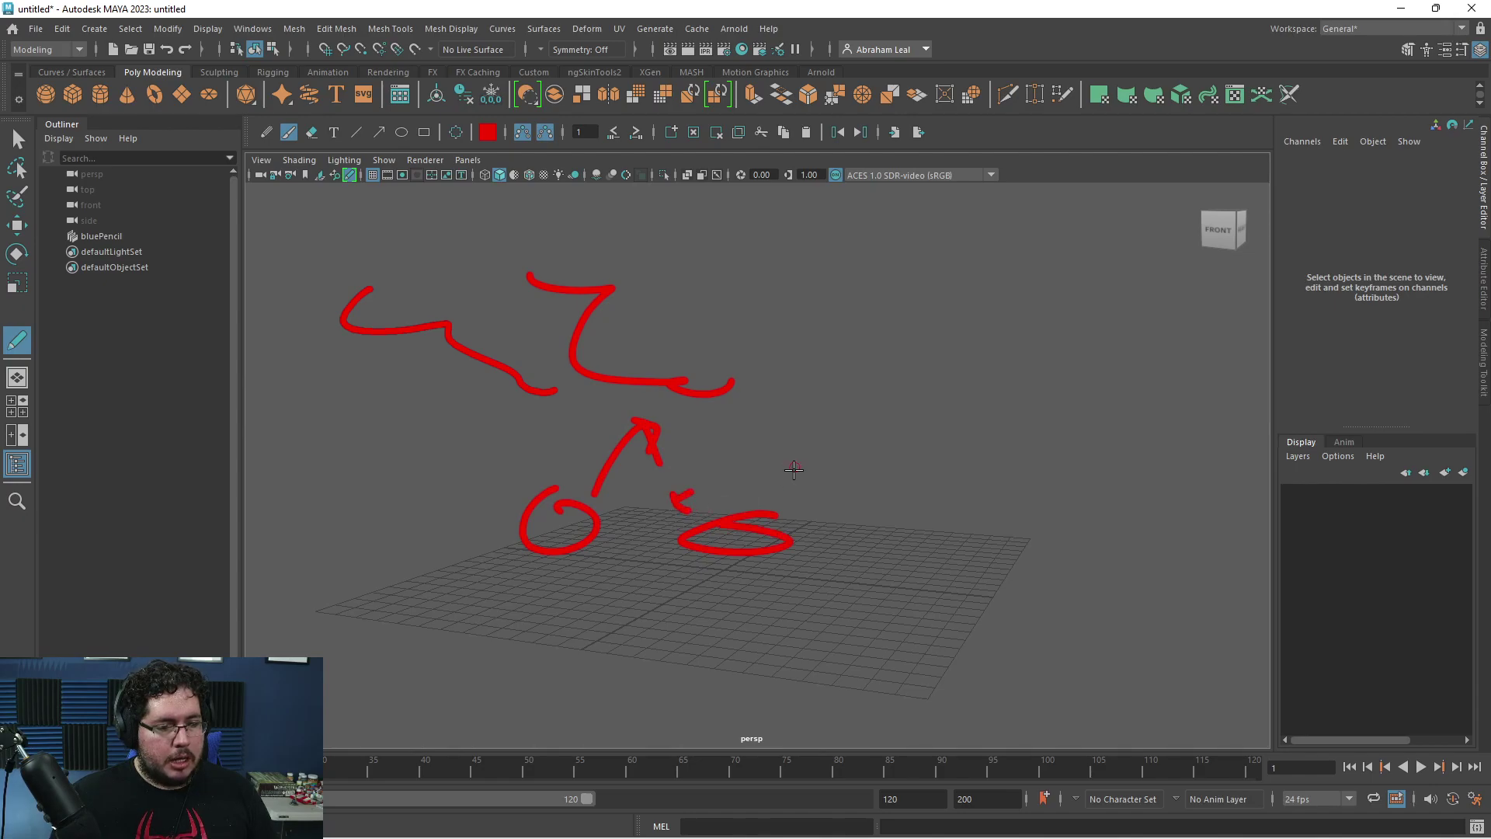
{"action": "mouse_move", "coordinate": [744, 483]}
{"action": "left_mouse_down"}
{"action": "mouse_move", "coordinate": [837, 313]}
{"action": "mouse_move", "coordinate": [800, 285]}
{"action": "left_mouse_up"}
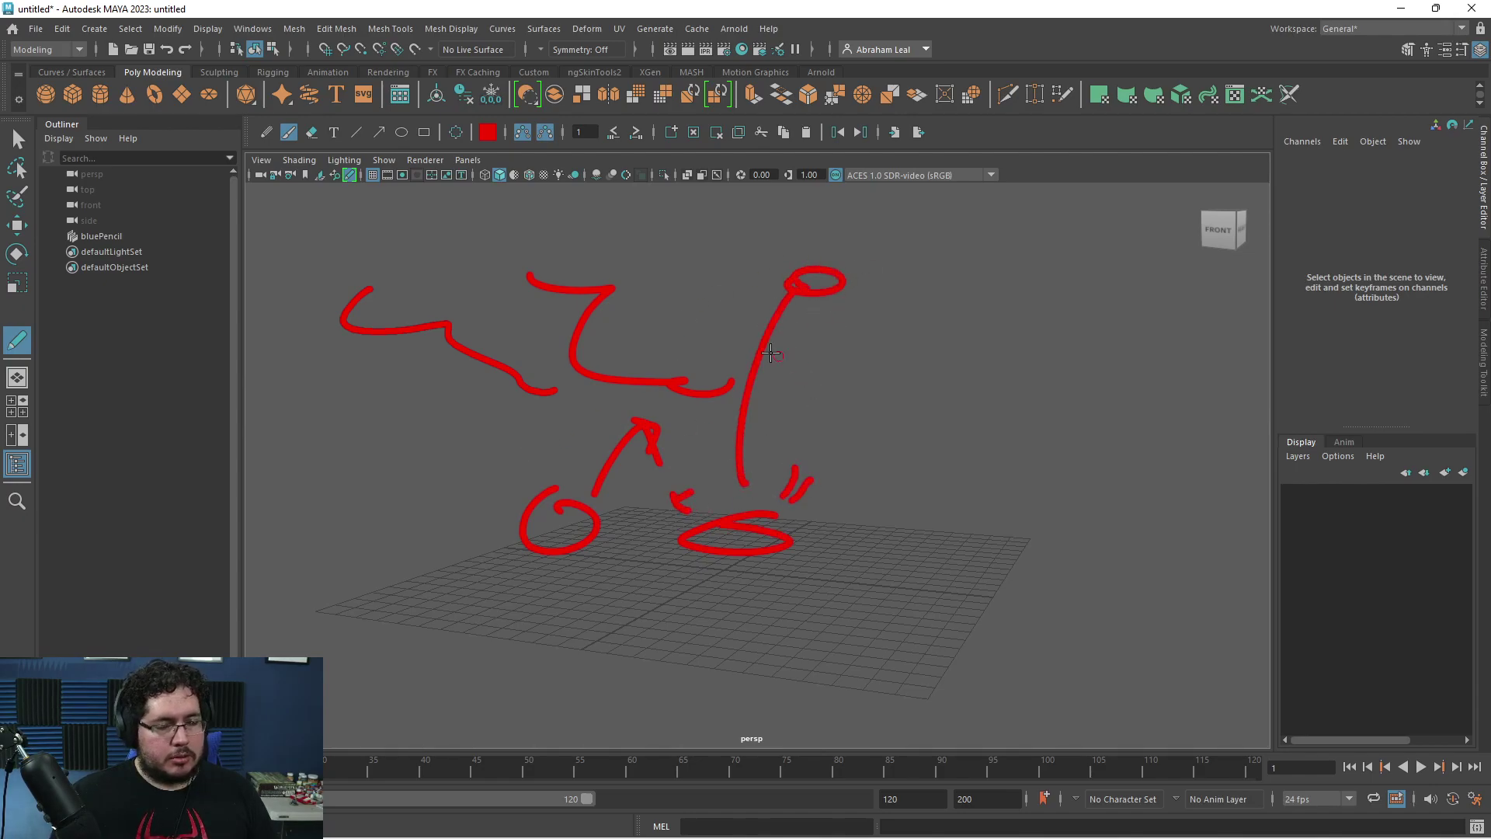
{"action": "left_click", "coordinate": [862, 132]}
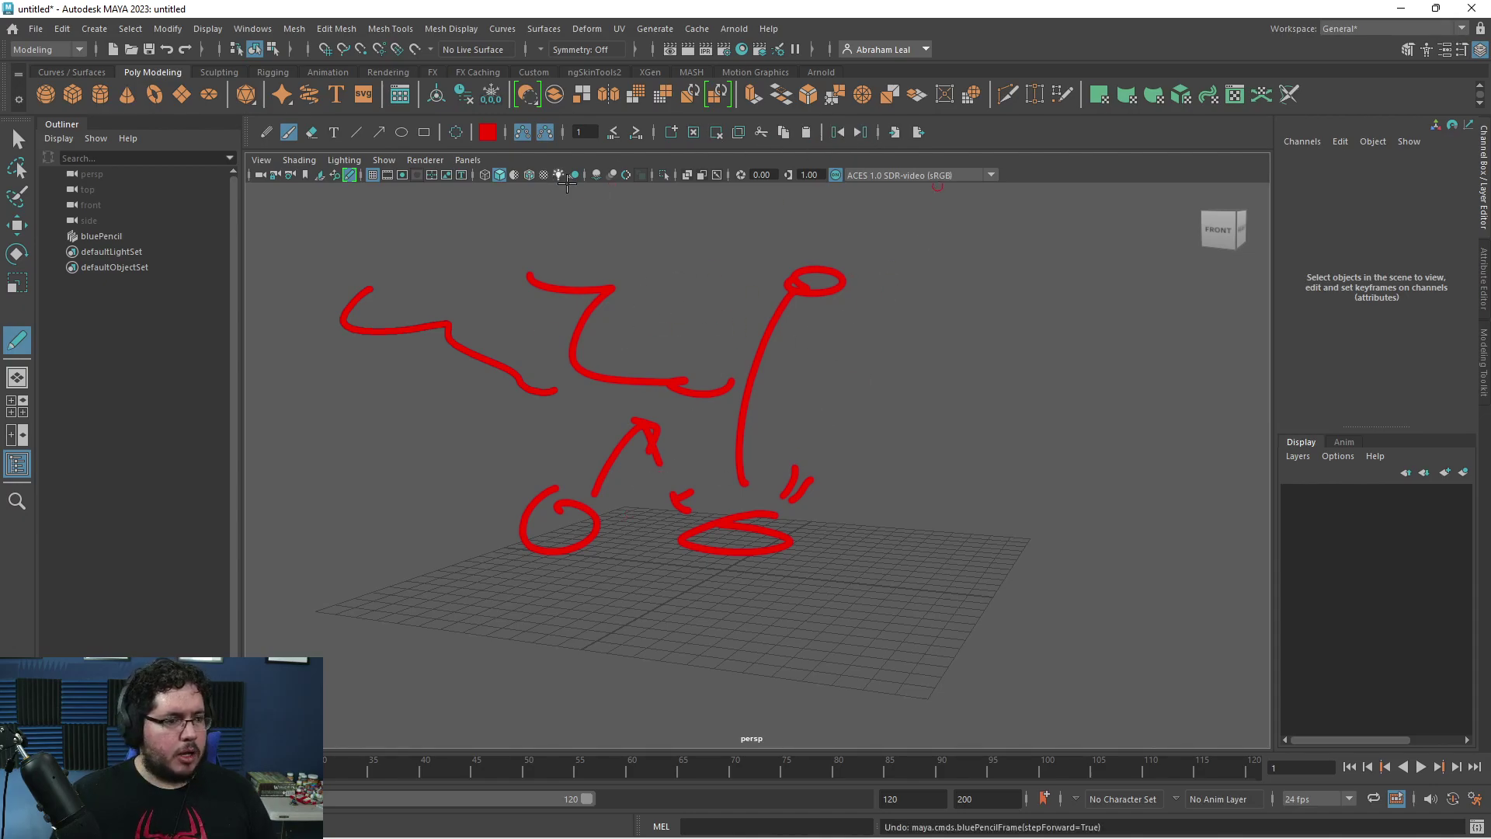
- Draw a series of straight red arrows across the viewport with the Arrow tool and erase the Blue Pencil sketches
{"action": "left_click", "coordinate": [379, 132]}
{"action": "left_click_drag", "start_coordinate": [389, 234], "coordinate": [633, 364]}
{"action": "left_click_drag", "start_coordinate": [893, 289], "coordinate": [796, 437]}
{"action": "left_click_drag", "start_coordinate": [744, 311], "coordinate": [831, 407]}
{"action": "left_click_drag", "start_coordinate": [966, 392], "coordinate": [893, 532]}
{"action": "left_click_drag", "start_coordinate": [746, 578], "coordinate": [699, 602]}
{"action": "left_click_drag", "start_coordinate": [924, 614], "coordinate": [955, 582]}
{"action": "left_click_drag", "start_coordinate": [823, 435], "coordinate": [598, 396]}
{"action": "mouse_move", "coordinate": [485, 353]}
{"action": "left_mouse_down"}
{"action": "mouse_move", "coordinate": [339, 252]}
{"action": "mouse_move", "coordinate": [486, 314]}
{"action": "mouse_move", "coordinate": [785, 298]}
{"action": "mouse_move", "coordinate": [833, 239]}
{"action": "mouse_move", "coordinate": [607, 354]}
{"action": "mouse_move", "coordinate": [381, 382]}
{"action": "mouse_move", "coordinate": [749, 405]}
{"action": "mouse_move", "coordinate": [908, 348]}
{"action": "mouse_move", "coordinate": [1045, 361]}
{"action": "mouse_move", "coordinate": [871, 472]}
{"action": "mouse_move", "coordinate": [843, 469]}
{"action": "mouse_move", "coordinate": [850, 521]}
{"action": "mouse_move", "coordinate": [911, 468]}
{"action": "mouse_move", "coordinate": [963, 350]}
{"action": "left_mouse_up"}
{"action": "left_click", "coordinate": [312, 133]}
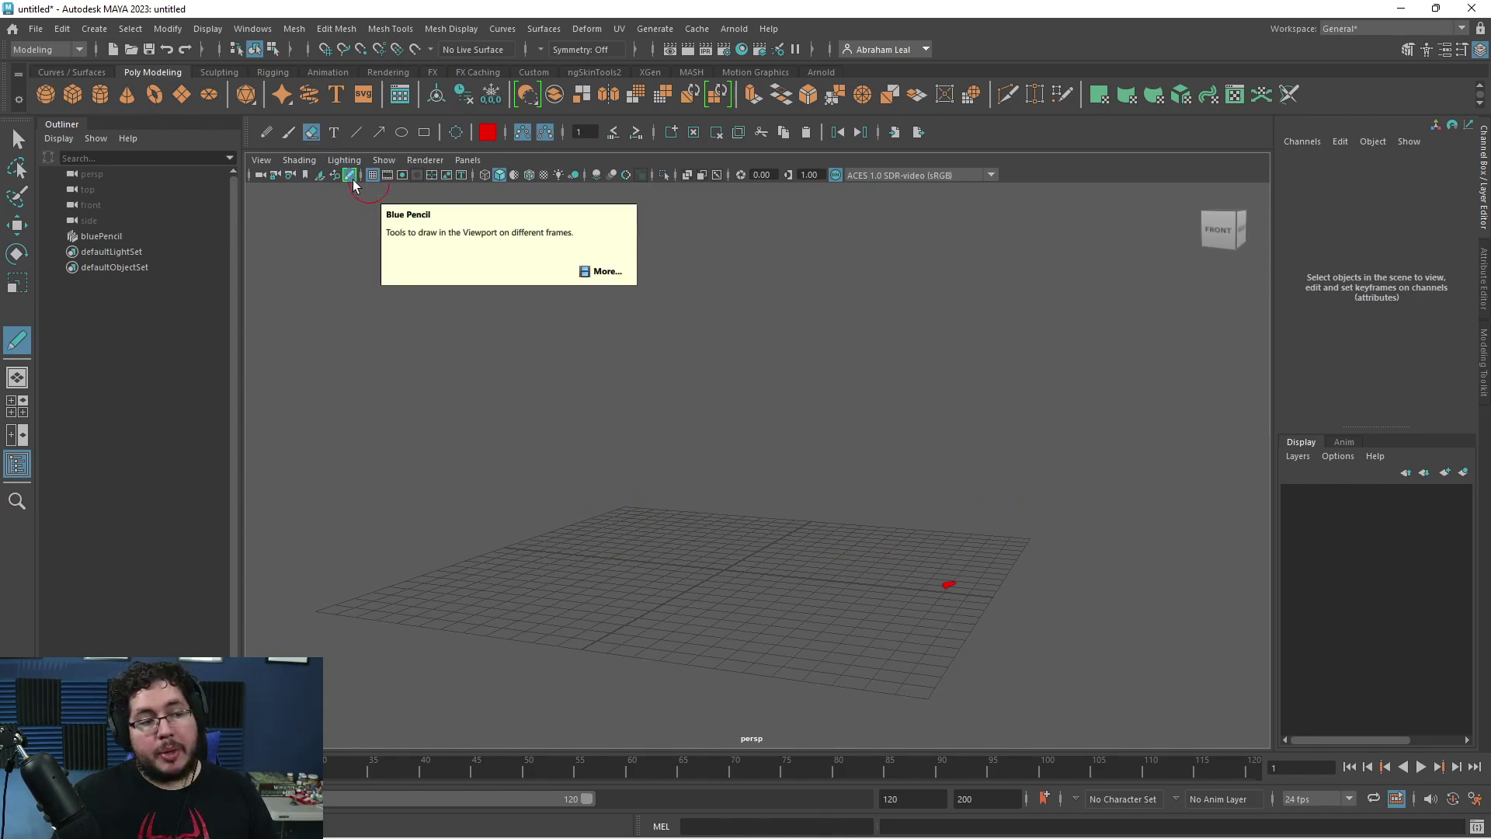
- Review the Introducing Blue Pencil help page in the browser, and open the Improved Boolean Operations topic from the overview
{"action": "key", "text": "F1"}
{"action": "left_click_drag", "start_coordinate": [802, 200], "coordinate": [752, 59]}
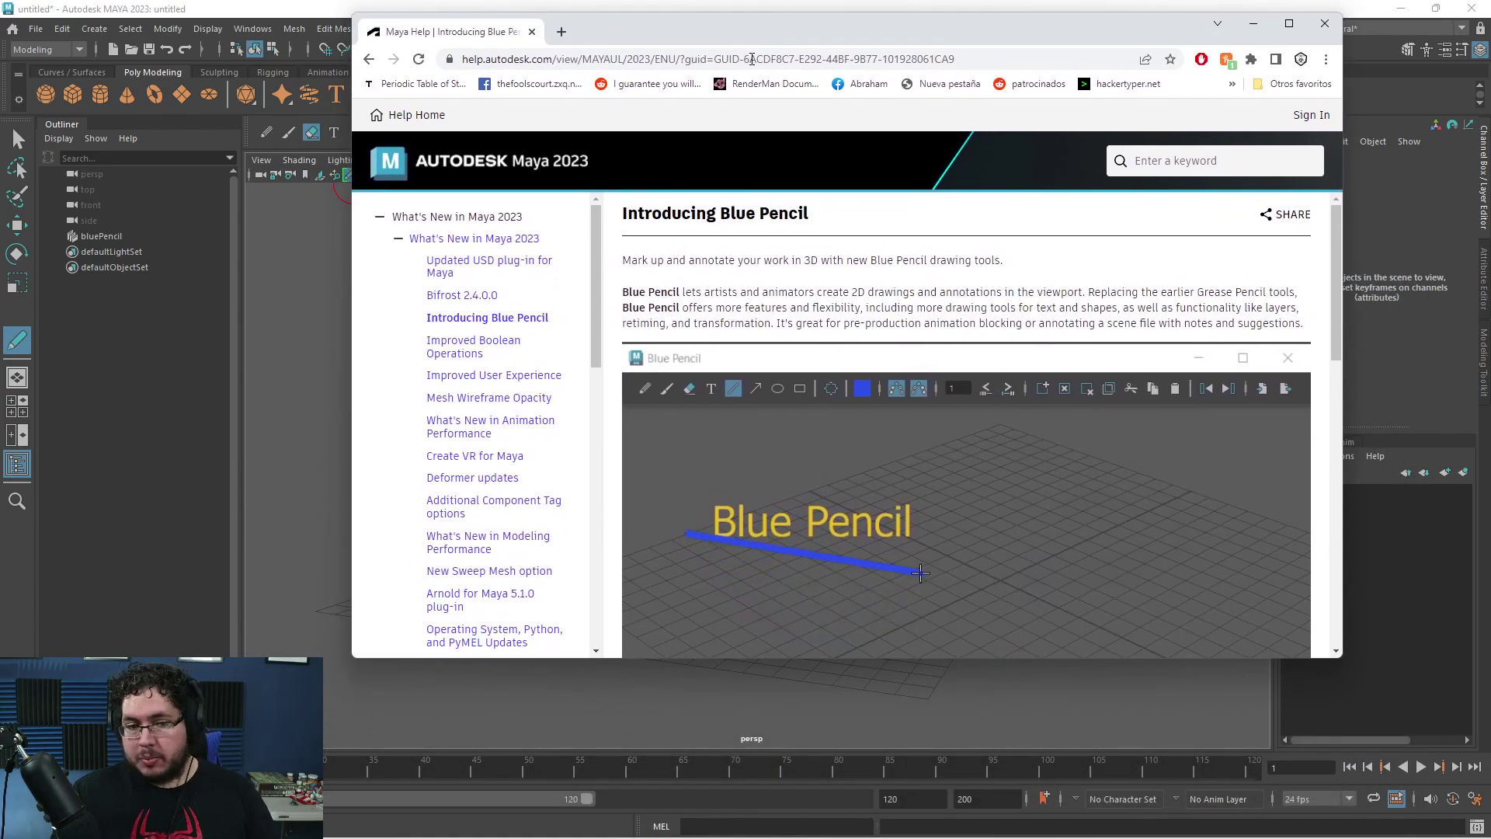
{"action": "double_click", "coordinate": [836, 39]}
{"action": "scroll", "coordinate": [785, 240], "scroll_direction": "down", "scroll_amount": 5}
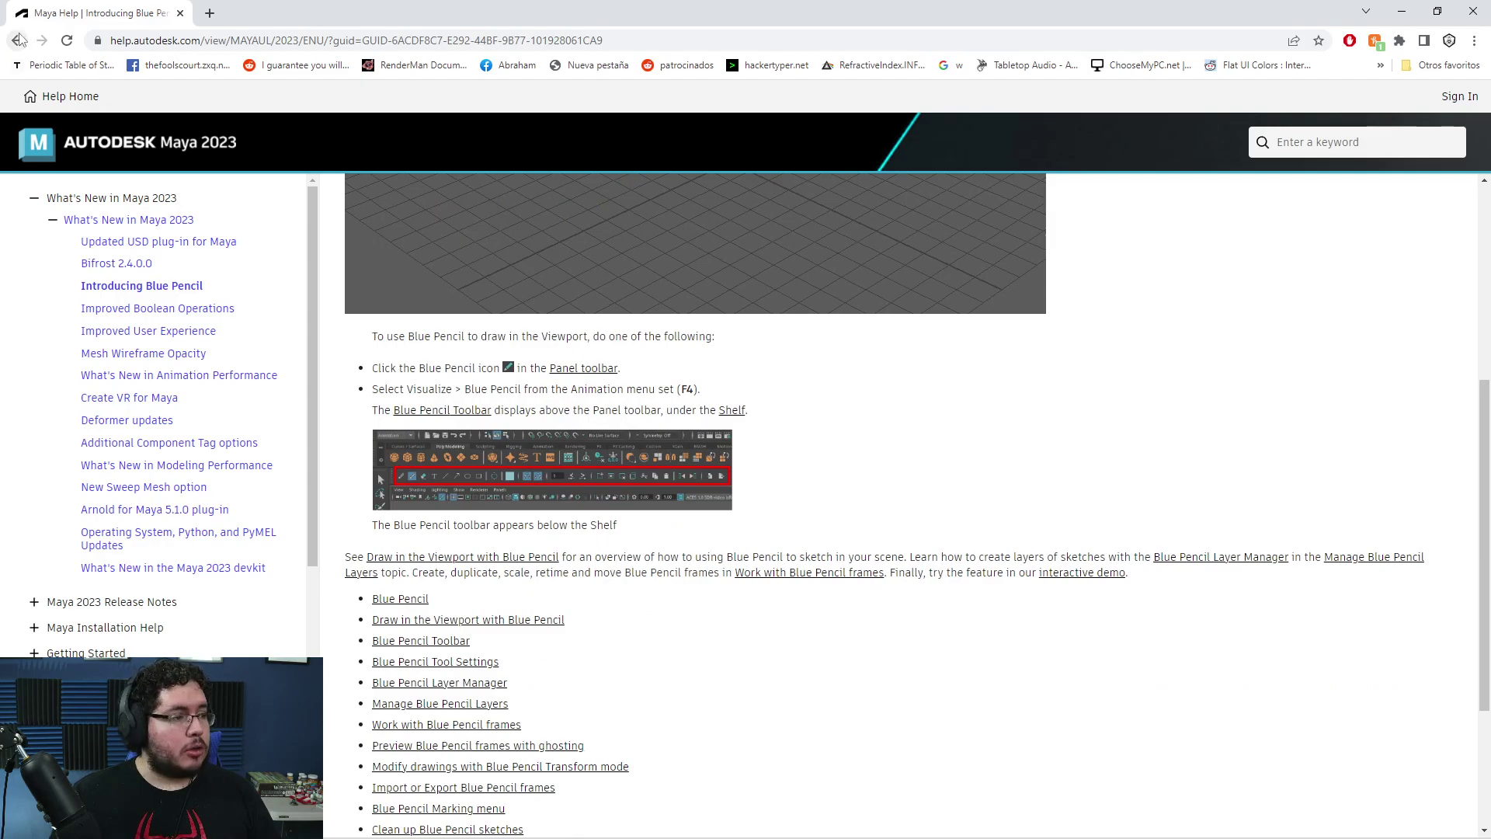
{"action": "left_click", "coordinate": [19, 39]}
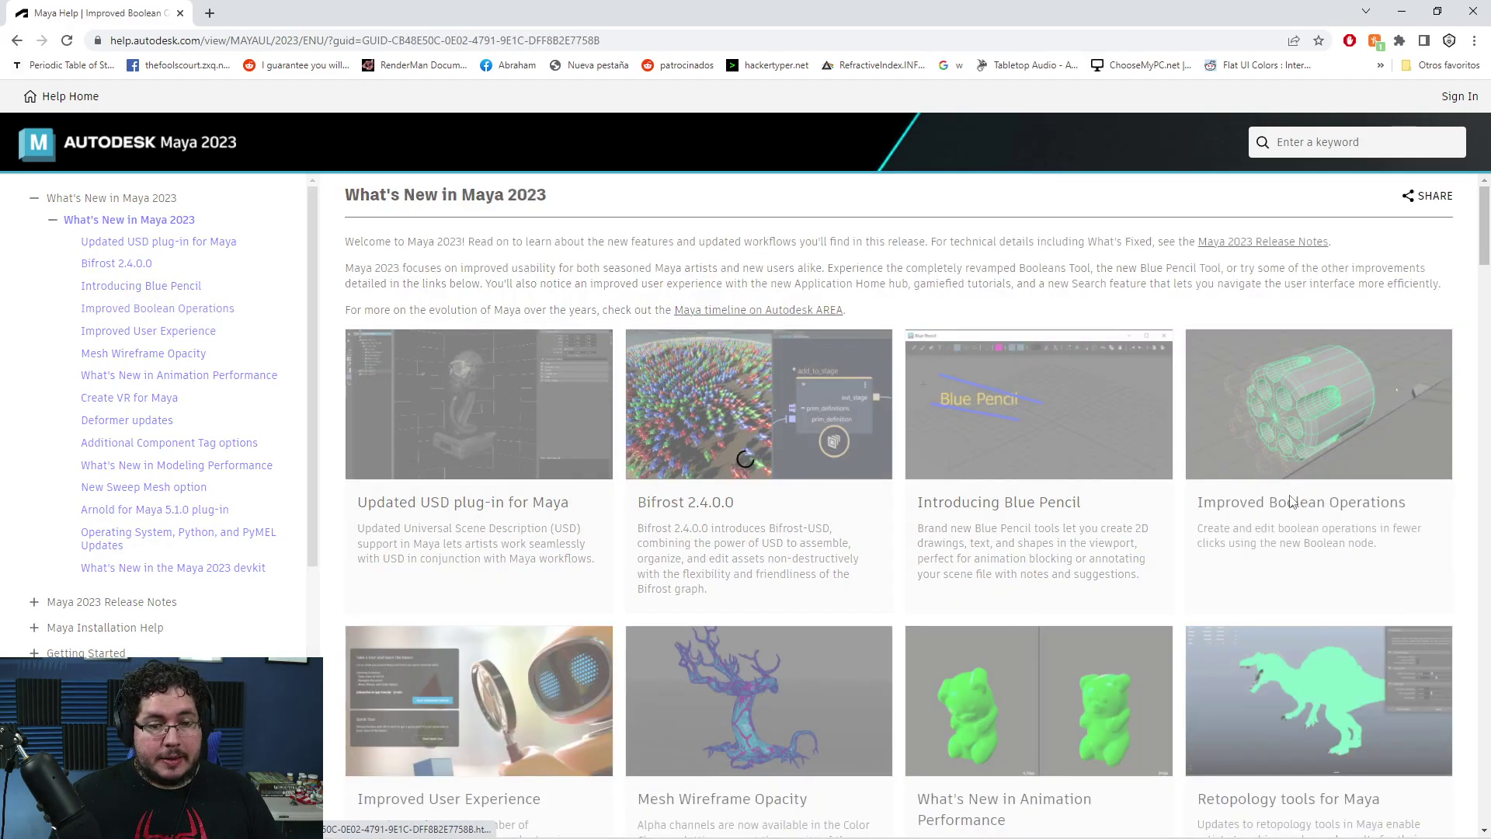
{"action": "left_click", "coordinate": [1252, 498]}
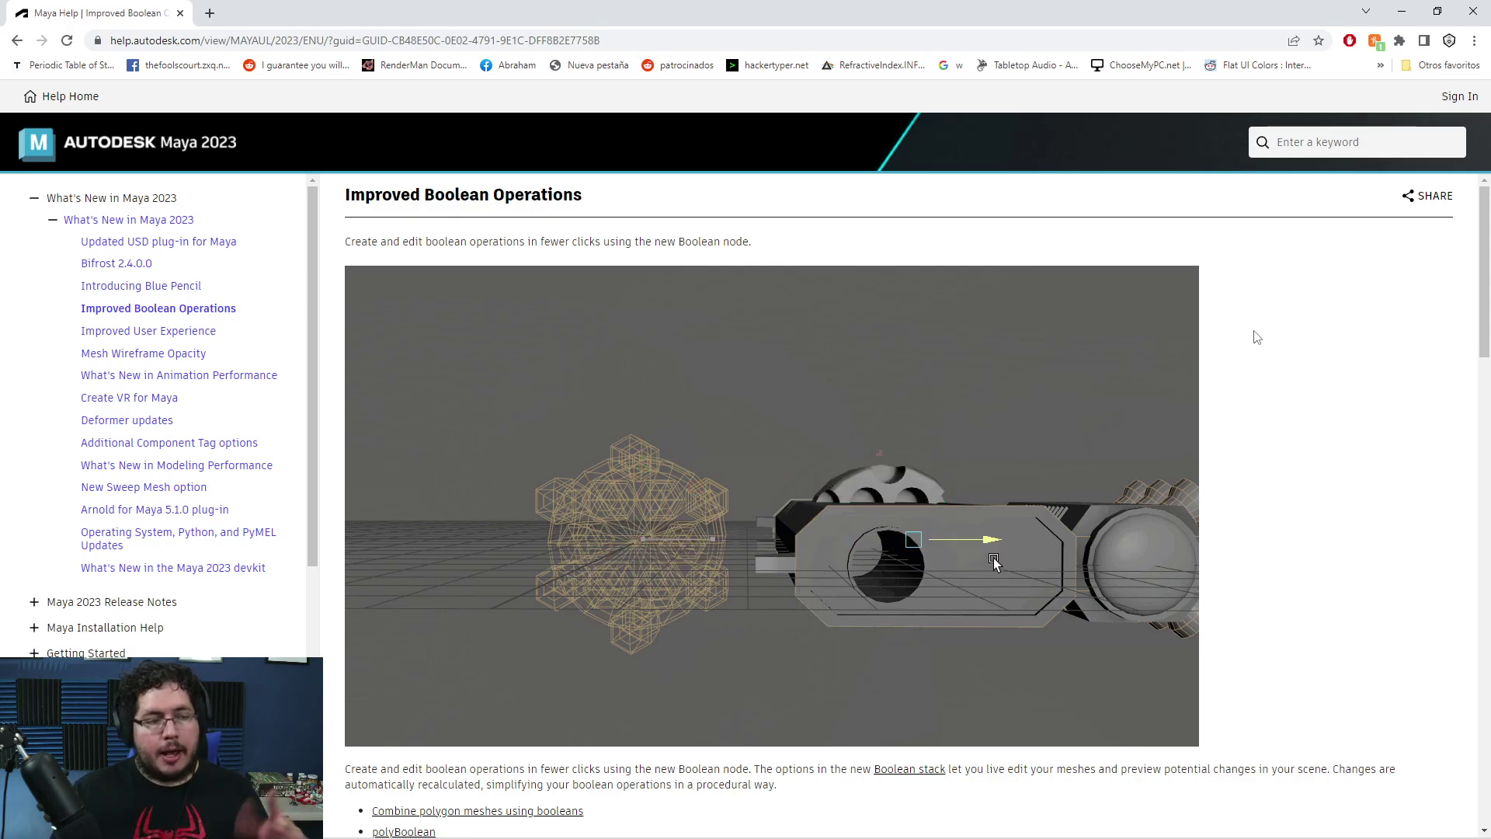
- Return to Maya and inspect the list of available mesh Boolean operations
{"action": "left_click", "coordinate": [1402, 13]}
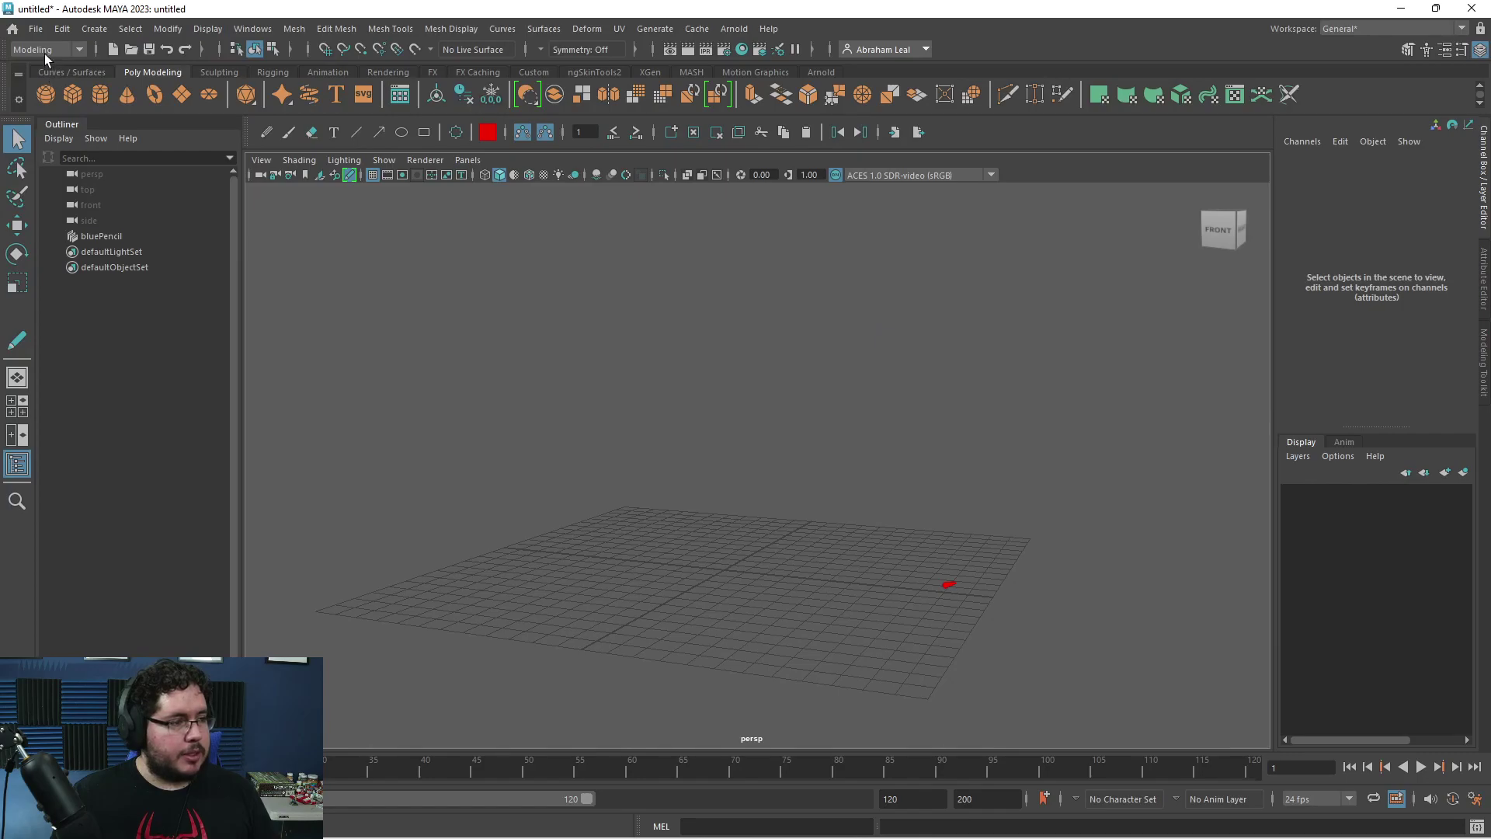
{"action": "left_click", "coordinate": [294, 29]}
{"action": "mouse_move", "coordinate": [379, 72]}
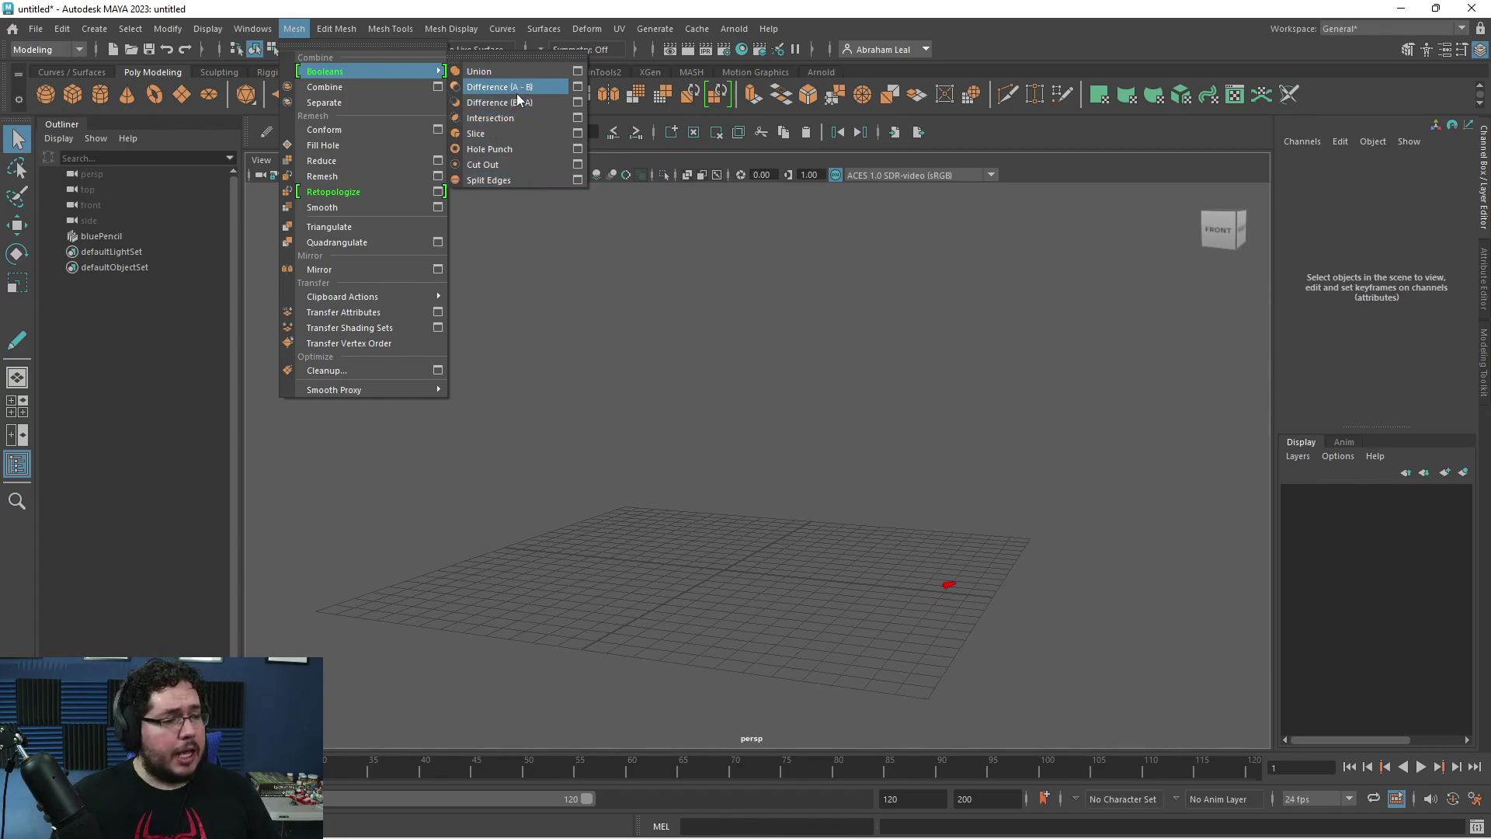
{"action": "key", "text": "Escape"}
- Switch to the browser and read the Improved Boolean Operations page, including the Boolean stack, display modes and smooth mesh support
{"action": "key", "text": "alt+Tab"}
{"action": "scroll", "coordinate": [711, 461], "scroll_direction": "down", "scroll_amount": 8}
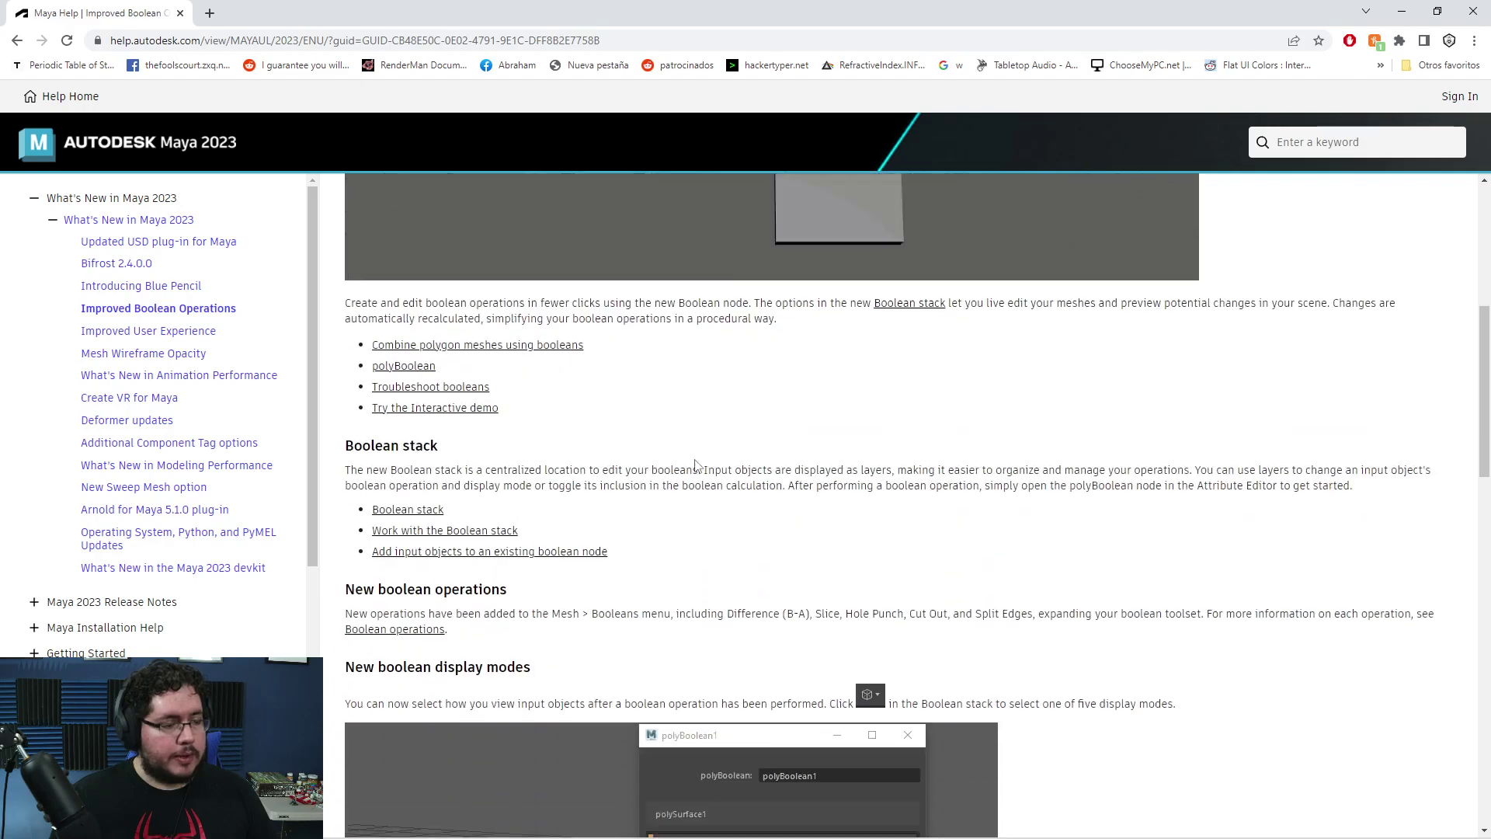
{"action": "scroll", "coordinate": [696, 464], "scroll_direction": "up", "scroll_amount": 7}
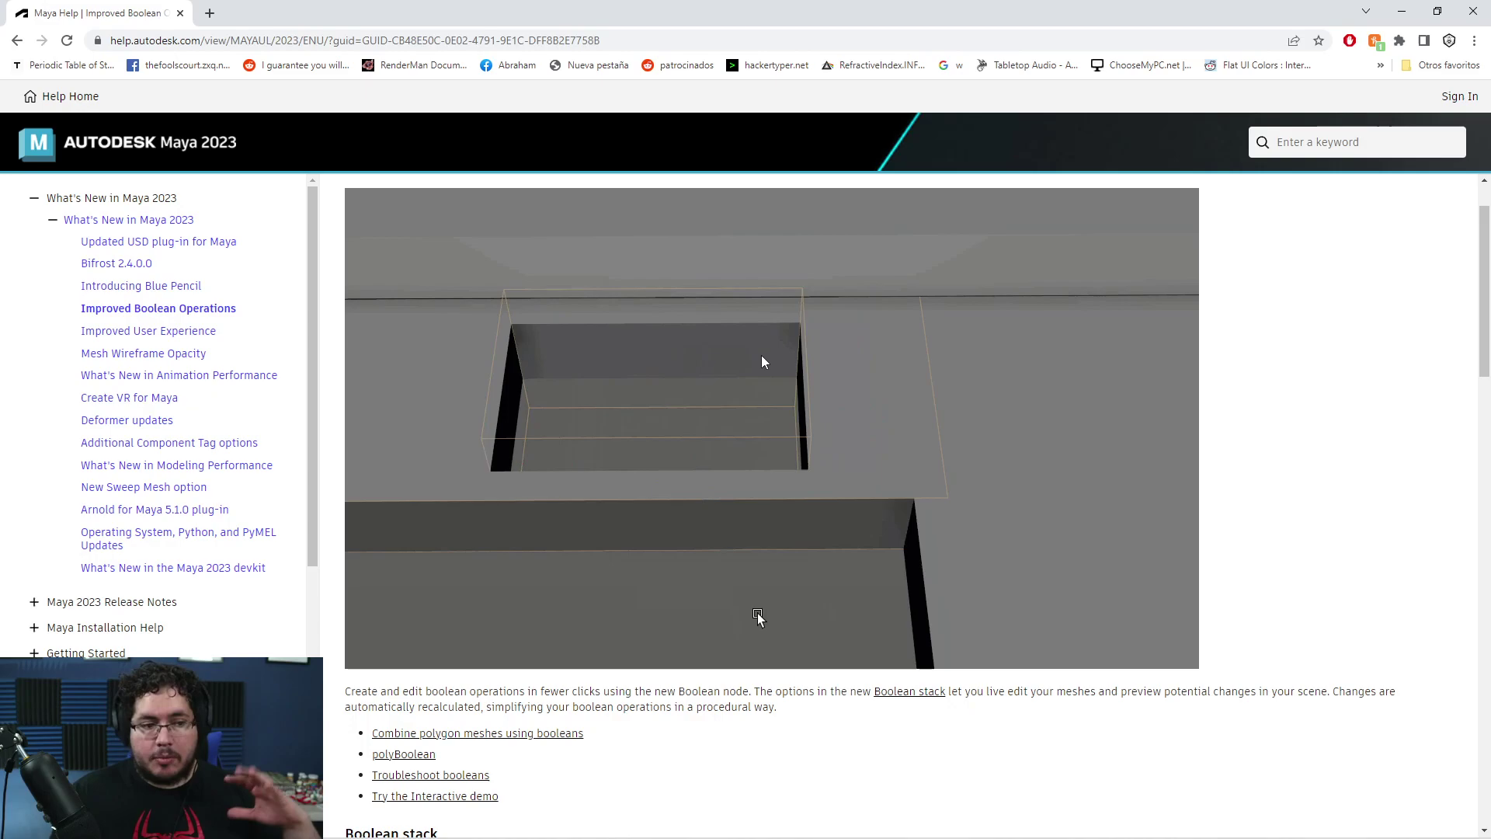
{"action": "scroll", "coordinate": [761, 355], "scroll_direction": "down", "scroll_amount": 6}
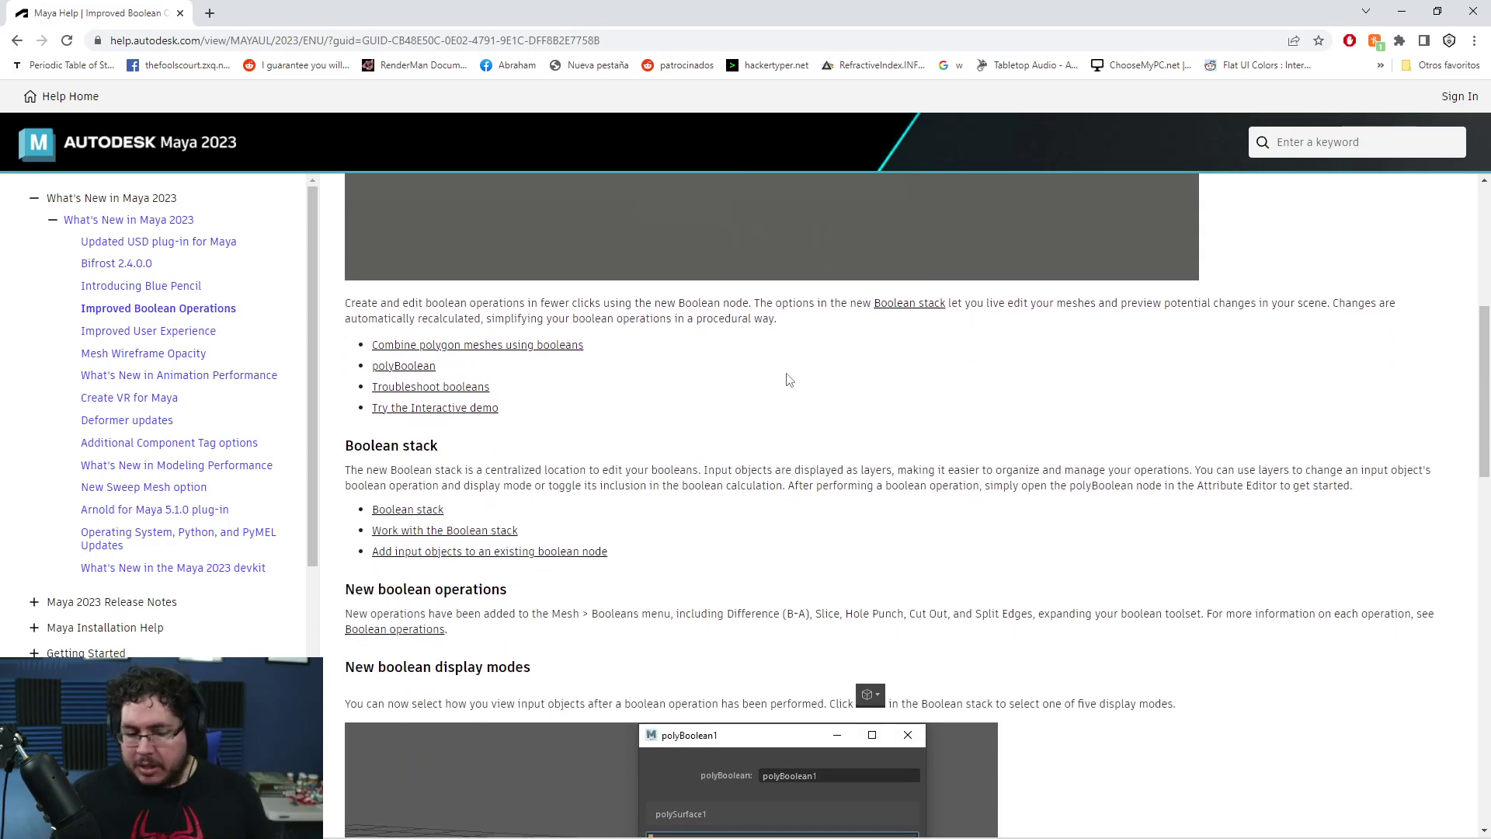
{"action": "scroll", "coordinate": [786, 373], "scroll_direction": "down", "scroll_amount": 5}
{"action": "scroll", "coordinate": [786, 372], "scroll_direction": "down", "scroll_amount": 10}
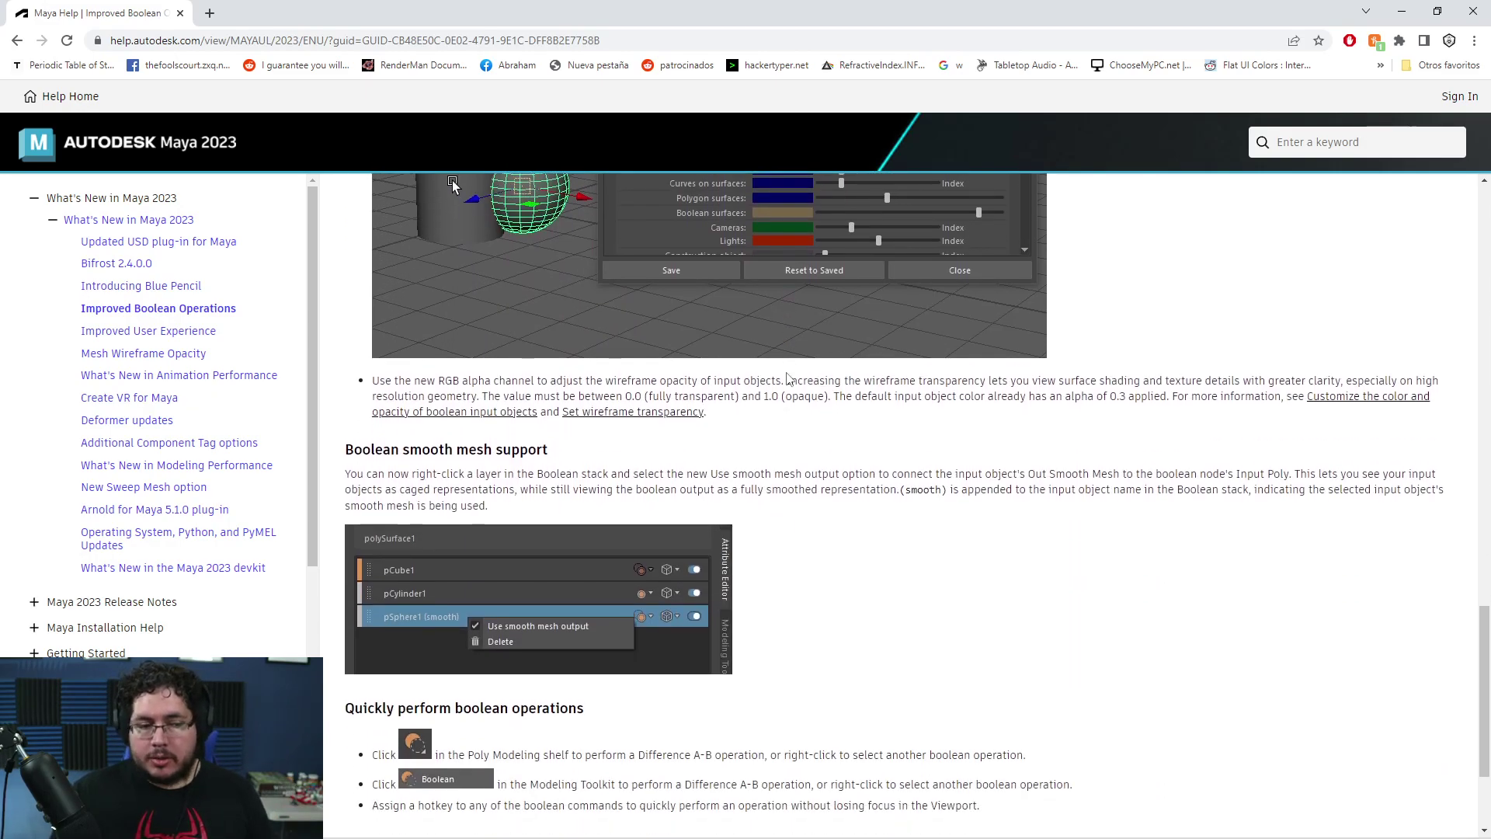
{"action": "scroll", "coordinate": [788, 377], "scroll_direction": "up", "scroll_amount": 1}
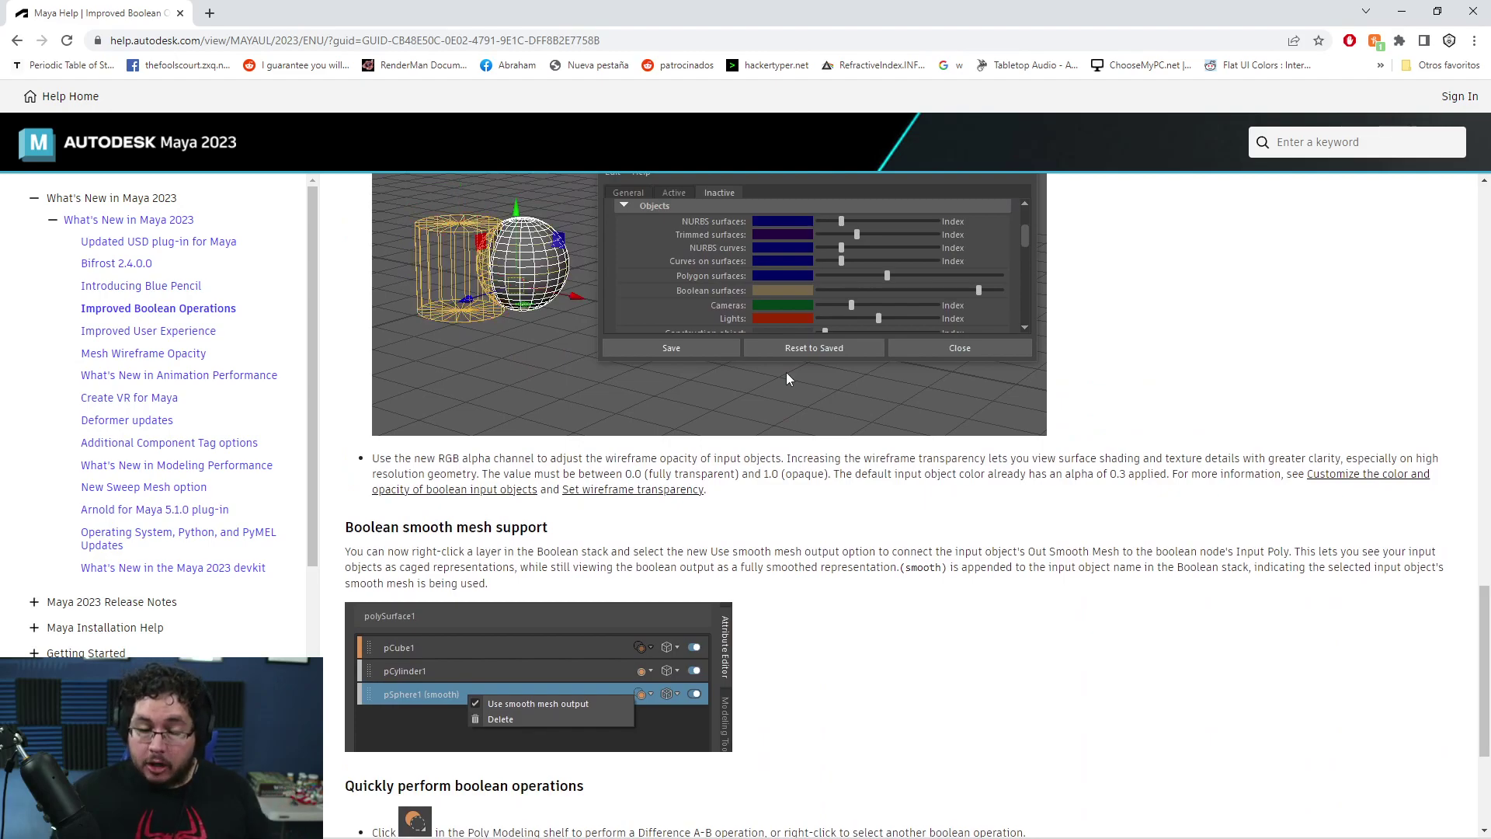
{"action": "scroll", "coordinate": [786, 378], "scroll_direction": "down", "scroll_amount": 4}
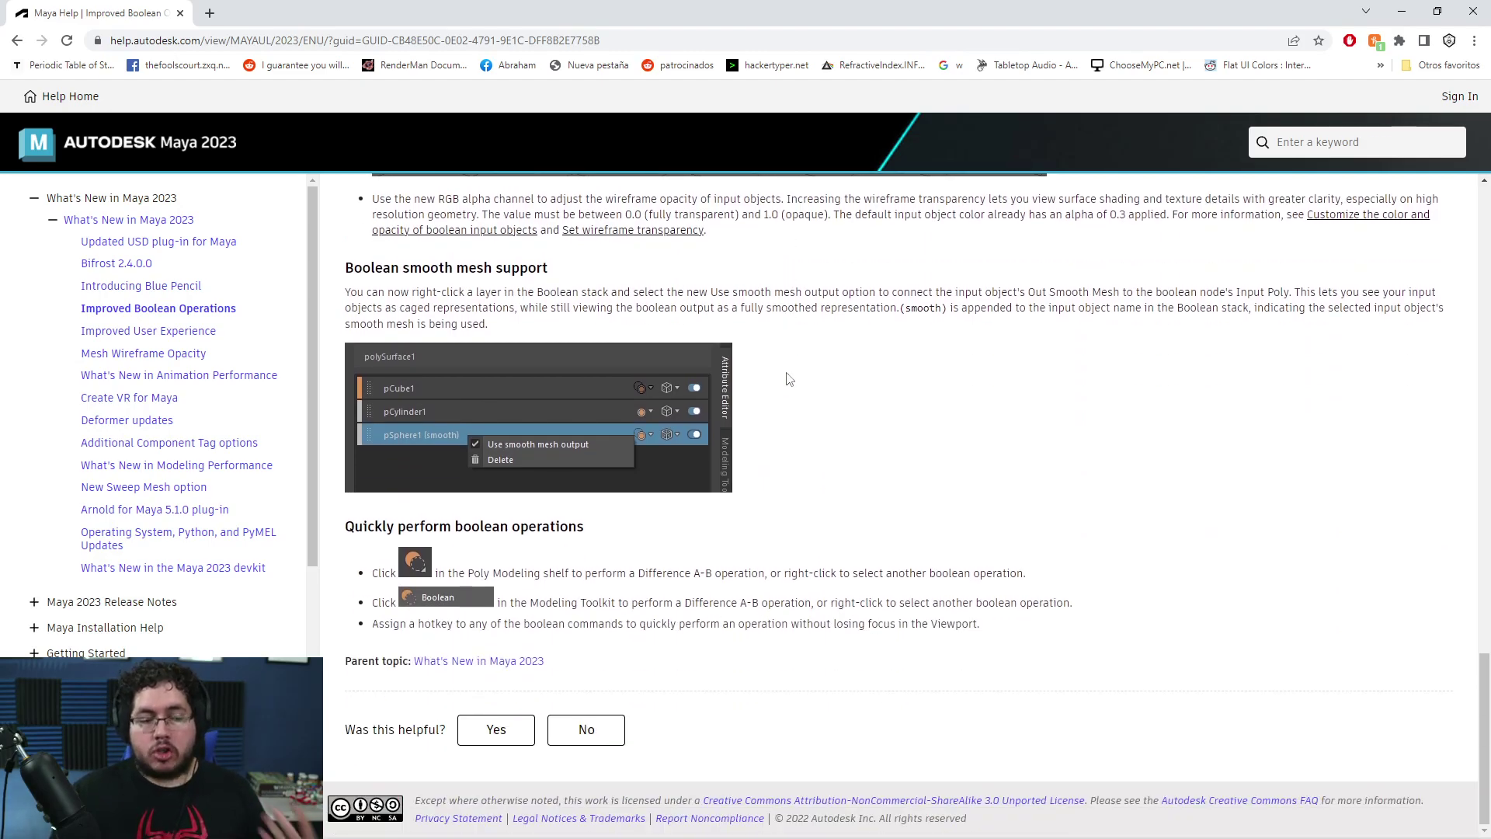
{"action": "scroll", "coordinate": [786, 378], "scroll_direction": "up", "scroll_amount": 15}
{"action": "scroll", "coordinate": [796, 367], "scroll_direction": "up", "scroll_amount": 4}
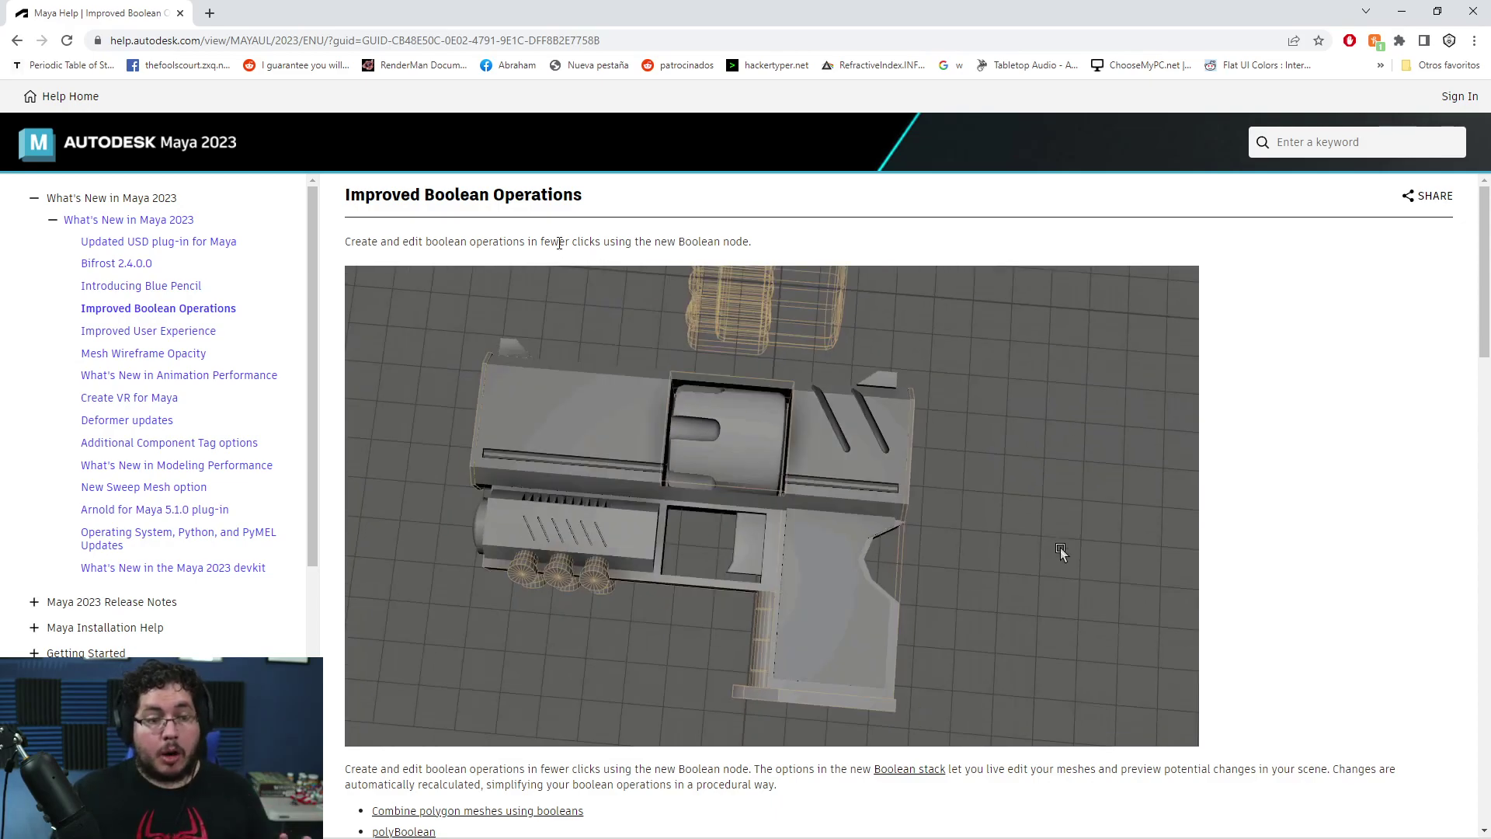
- Return to the What's New overview, open the Improved User Experience topic and read it from Application Home through the Mayabot rig section
{"action": "left_click", "coordinate": [16, 40]}
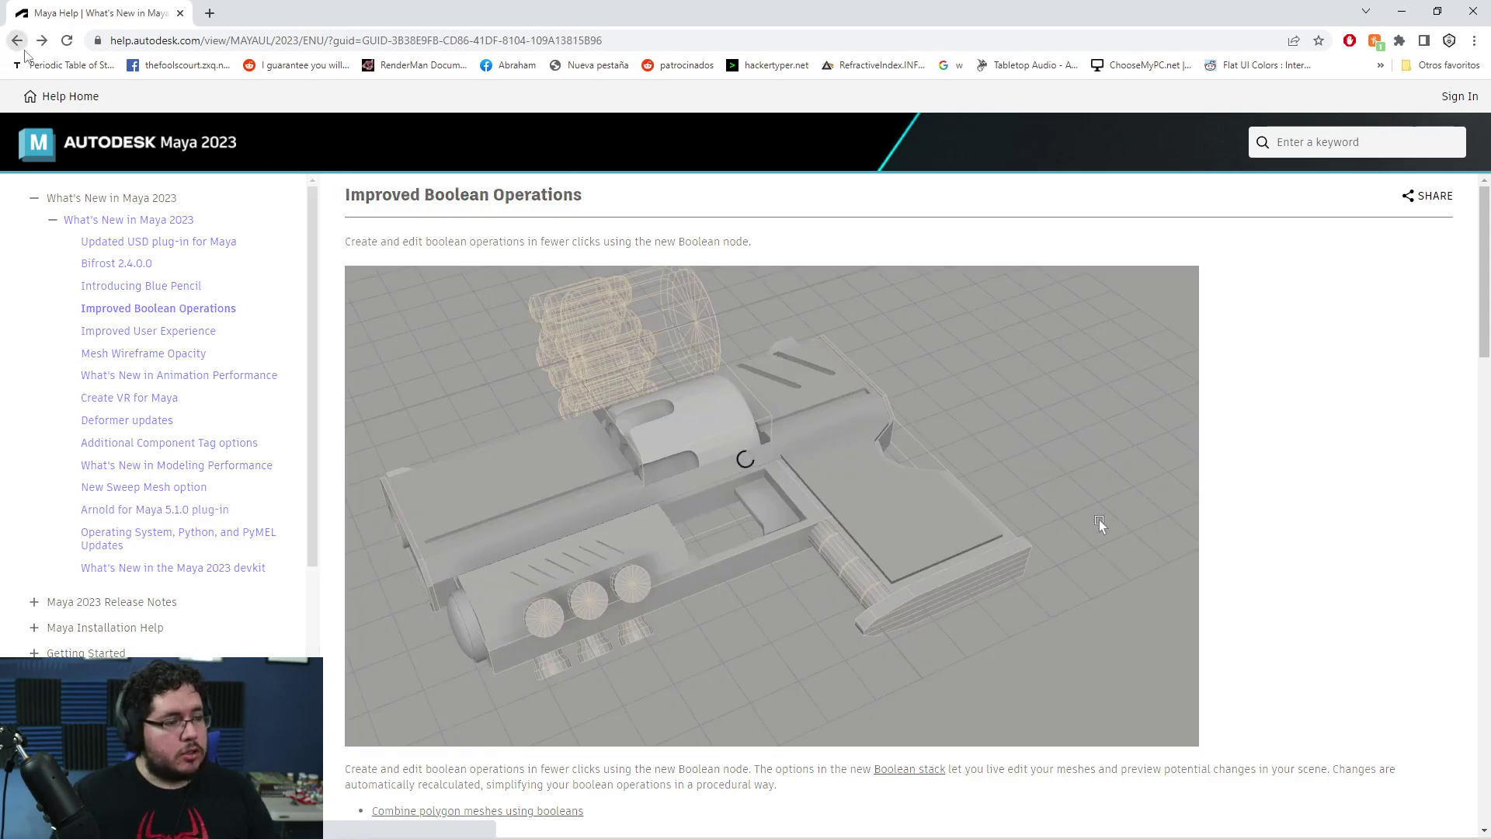
{"action": "scroll", "coordinate": [1332, 479], "scroll_direction": "down", "scroll_amount": 2}
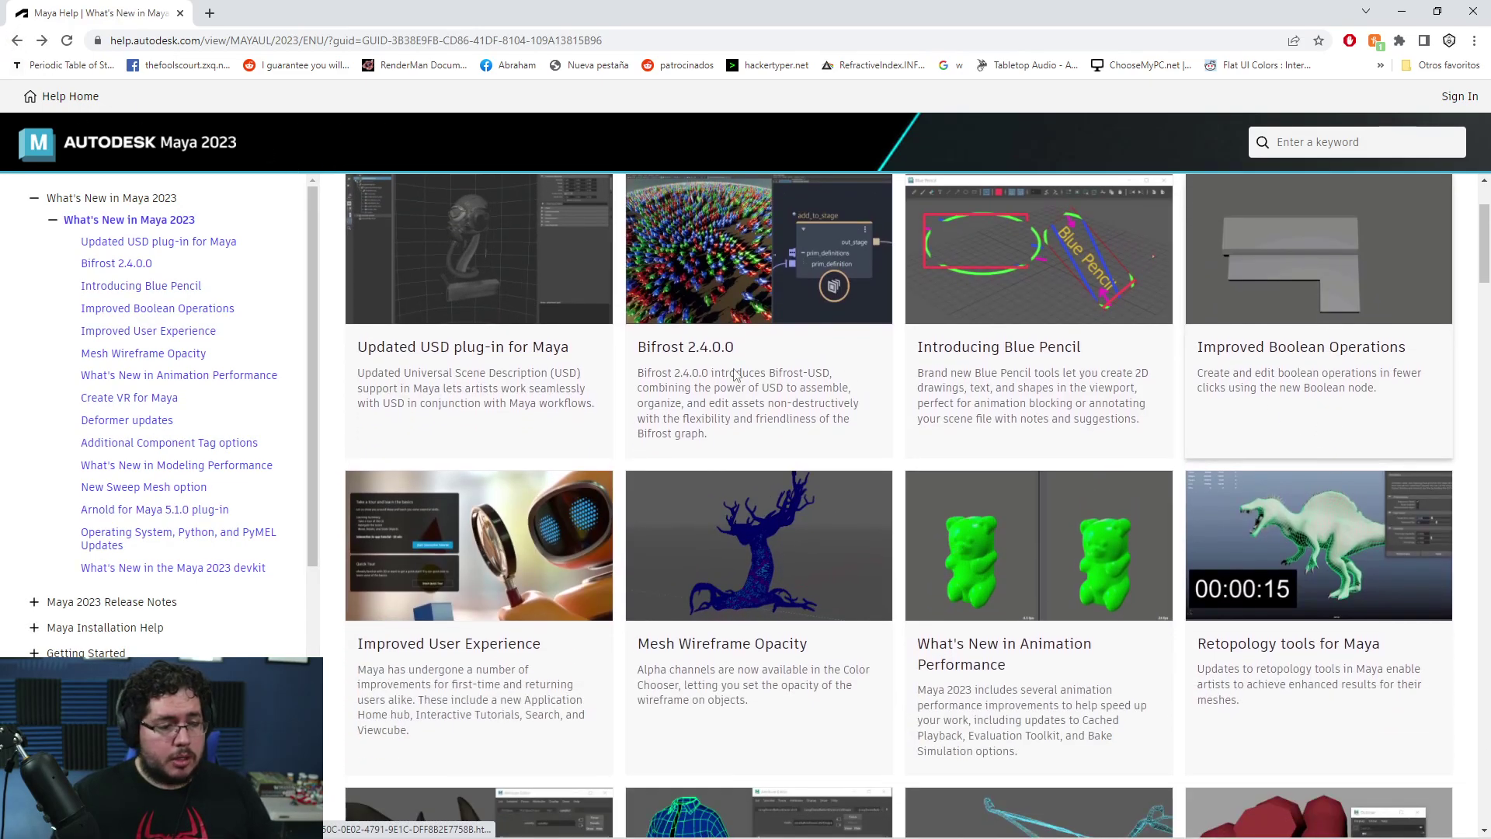
{"action": "left_click", "coordinate": [527, 643]}
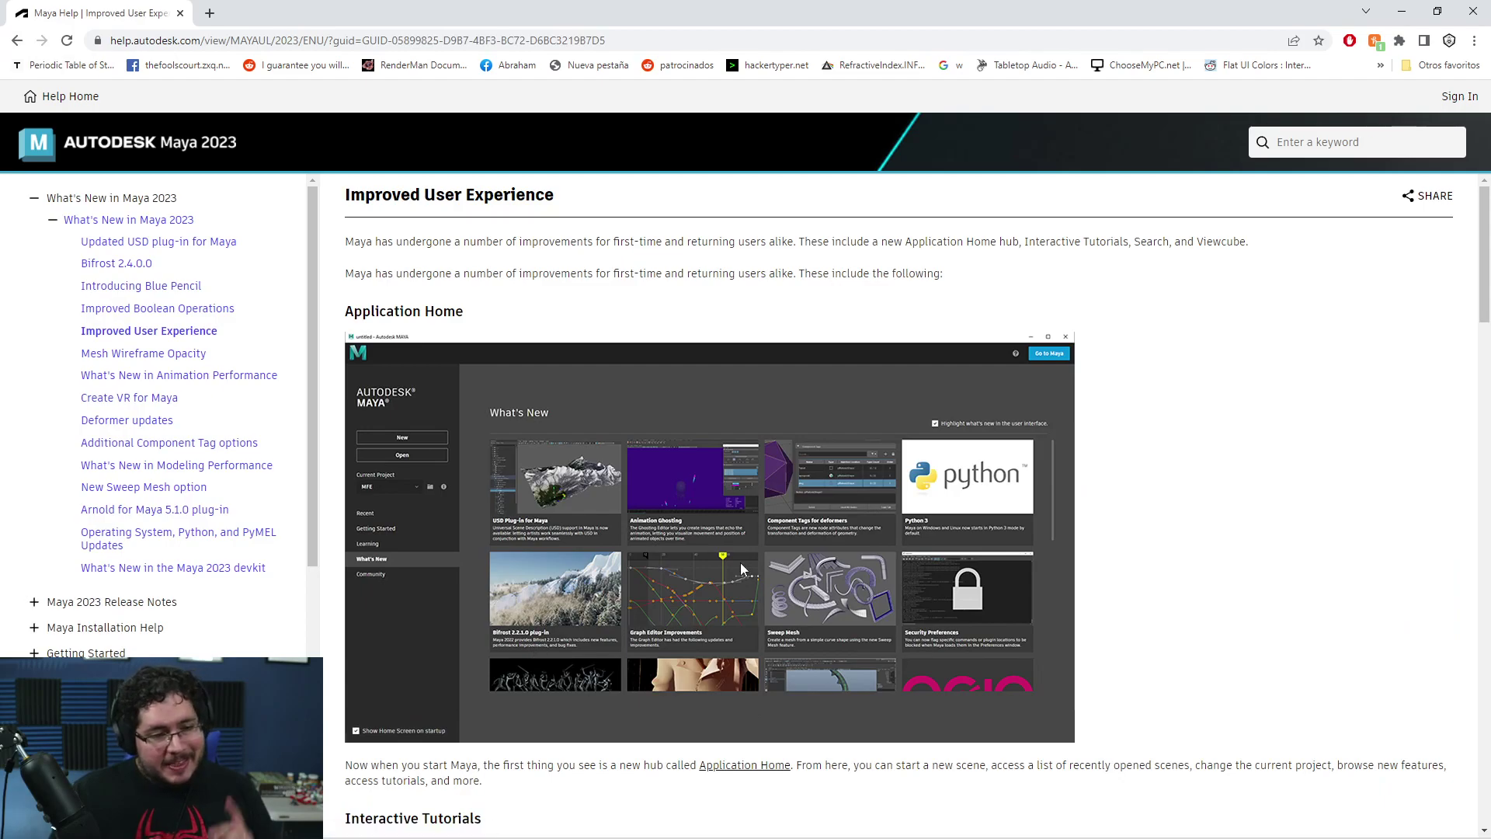
{"action": "scroll", "coordinate": [767, 502], "scroll_direction": "down", "scroll_amount": 9}
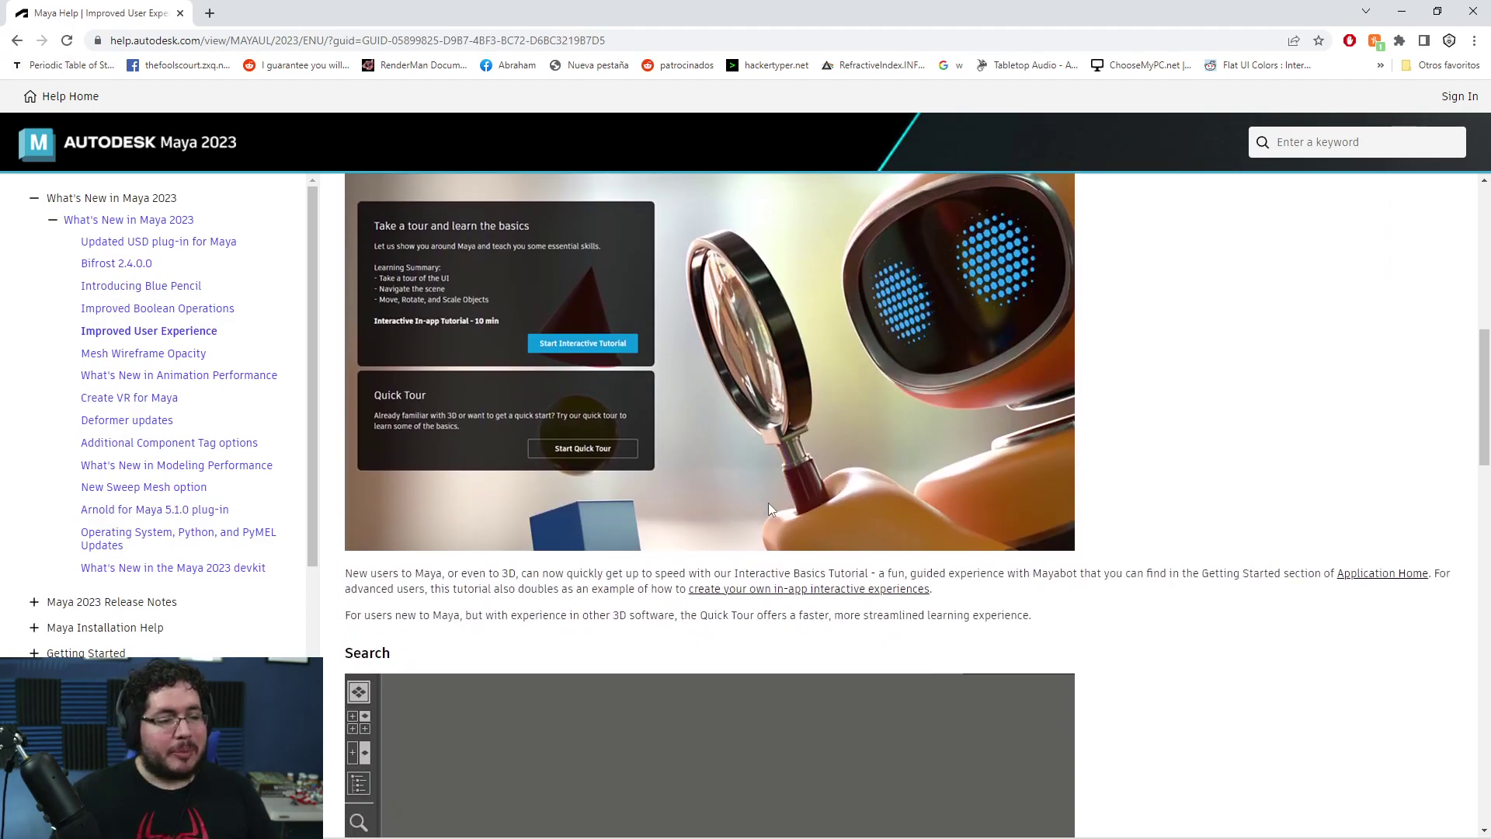
{"action": "scroll", "coordinate": [767, 501], "scroll_direction": "down", "scroll_amount": 5}
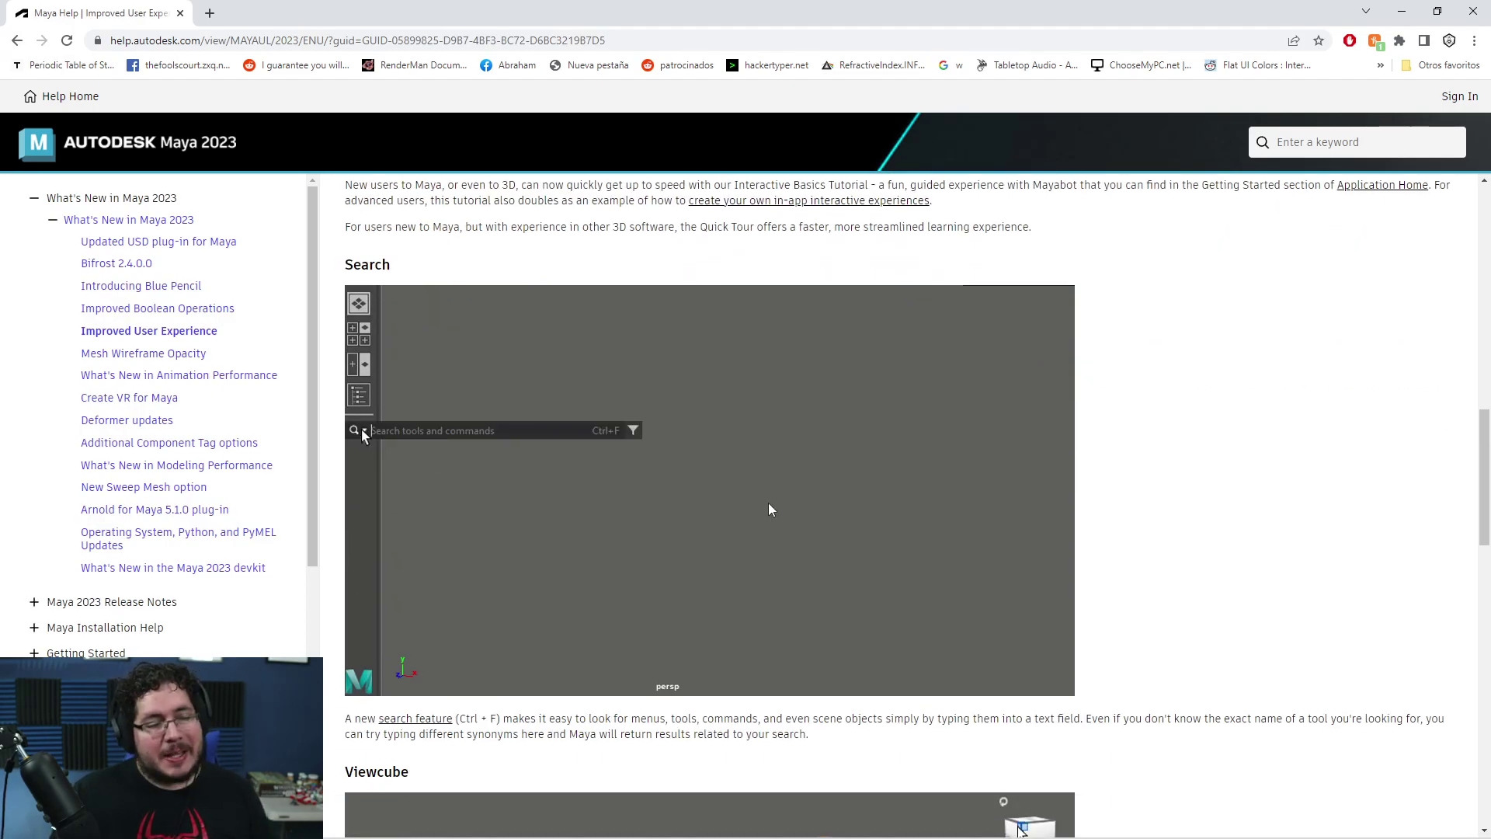
{"action": "scroll", "coordinate": [769, 509], "scroll_direction": "down", "scroll_amount": 3}
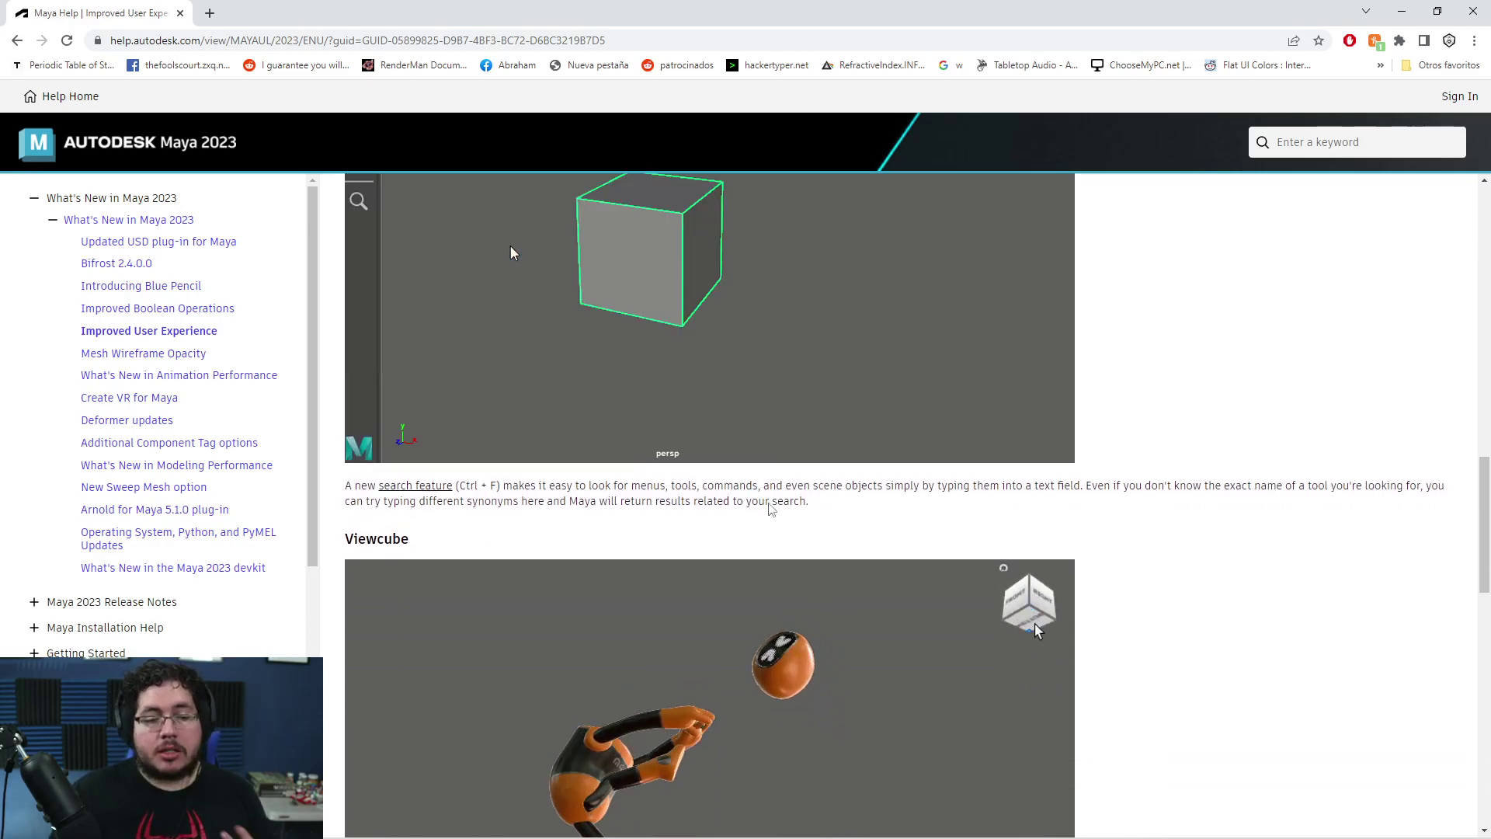
{"action": "scroll", "coordinate": [769, 505], "scroll_direction": "down", "scroll_amount": 3}
{"action": "scroll", "coordinate": [770, 505], "scroll_direction": "down", "scroll_amount": 8}
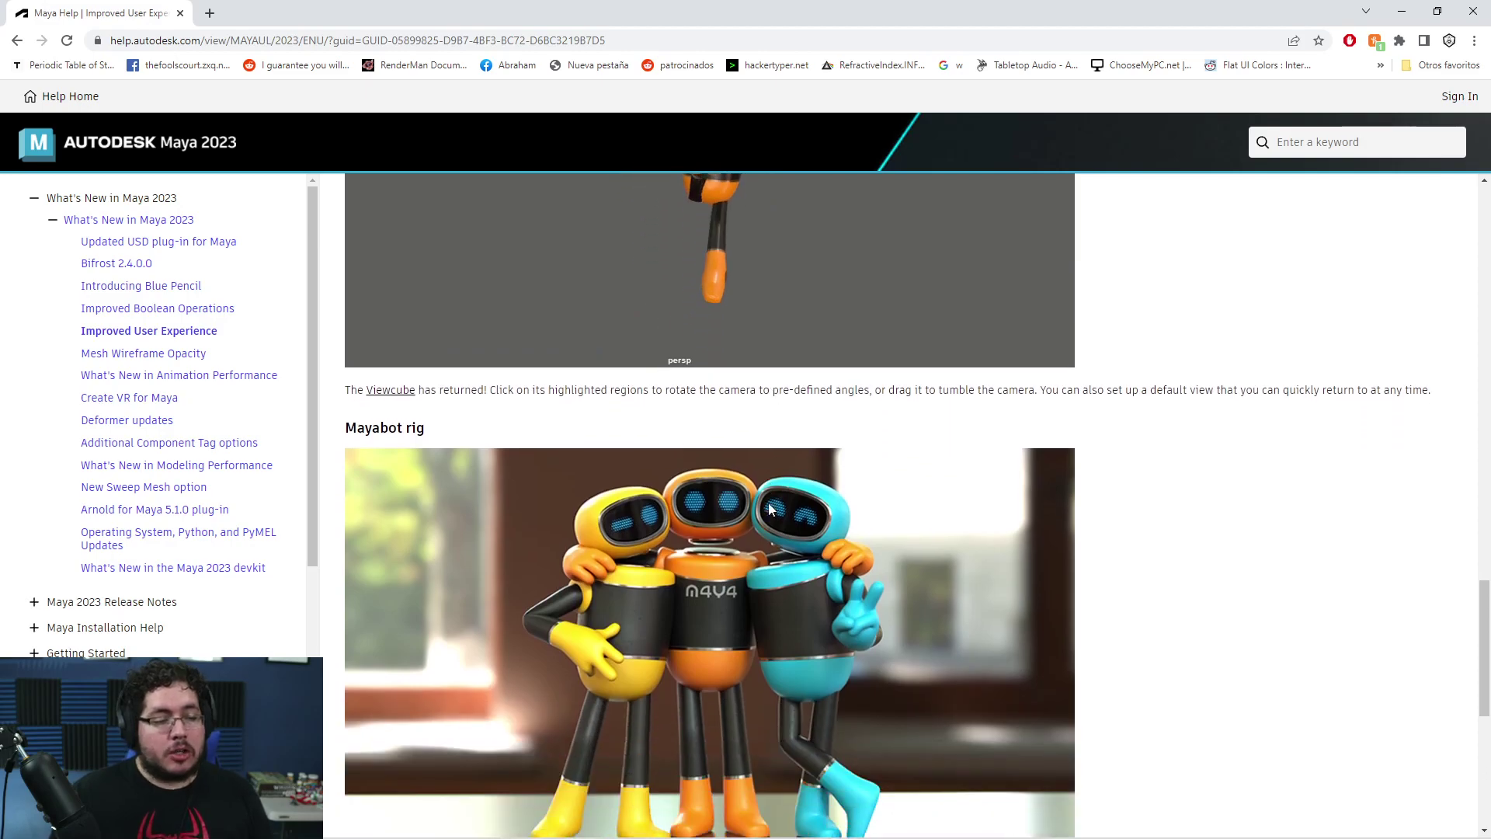
{"action": "scroll", "coordinate": [769, 505], "scroll_direction": "down", "scroll_amount": 4}
- Go back over the Viewcube, Search and Interactive Tutorials sections of the Improved User Experience page
{"action": "scroll", "coordinate": [771, 509], "scroll_direction": "up", "scroll_amount": 15}
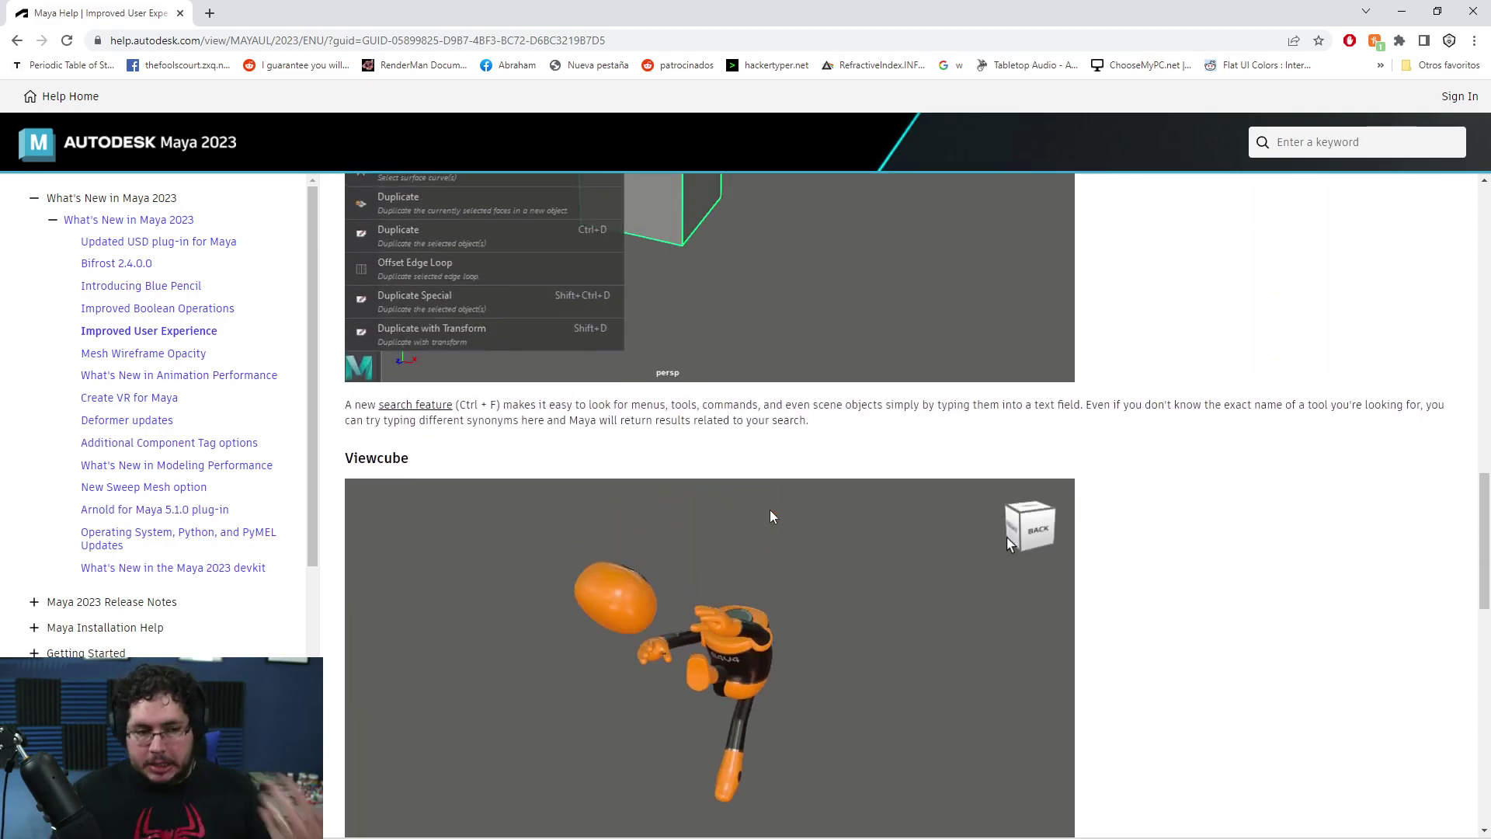
{"action": "scroll", "coordinate": [770, 513], "scroll_direction": "up", "scroll_amount": 4}
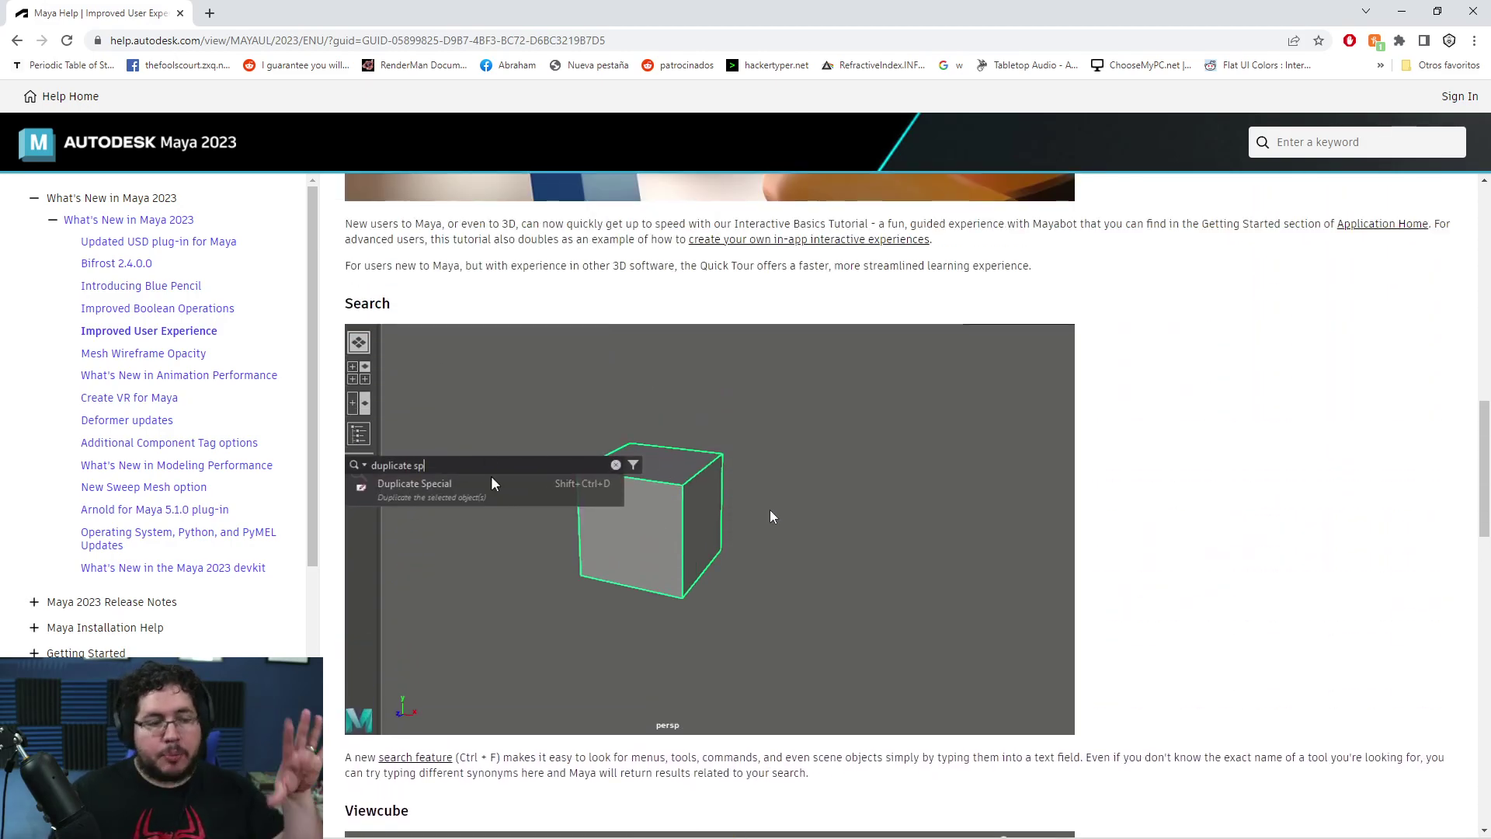
{"action": "scroll", "coordinate": [770, 512], "scroll_direction": "up", "scroll_amount": 4}
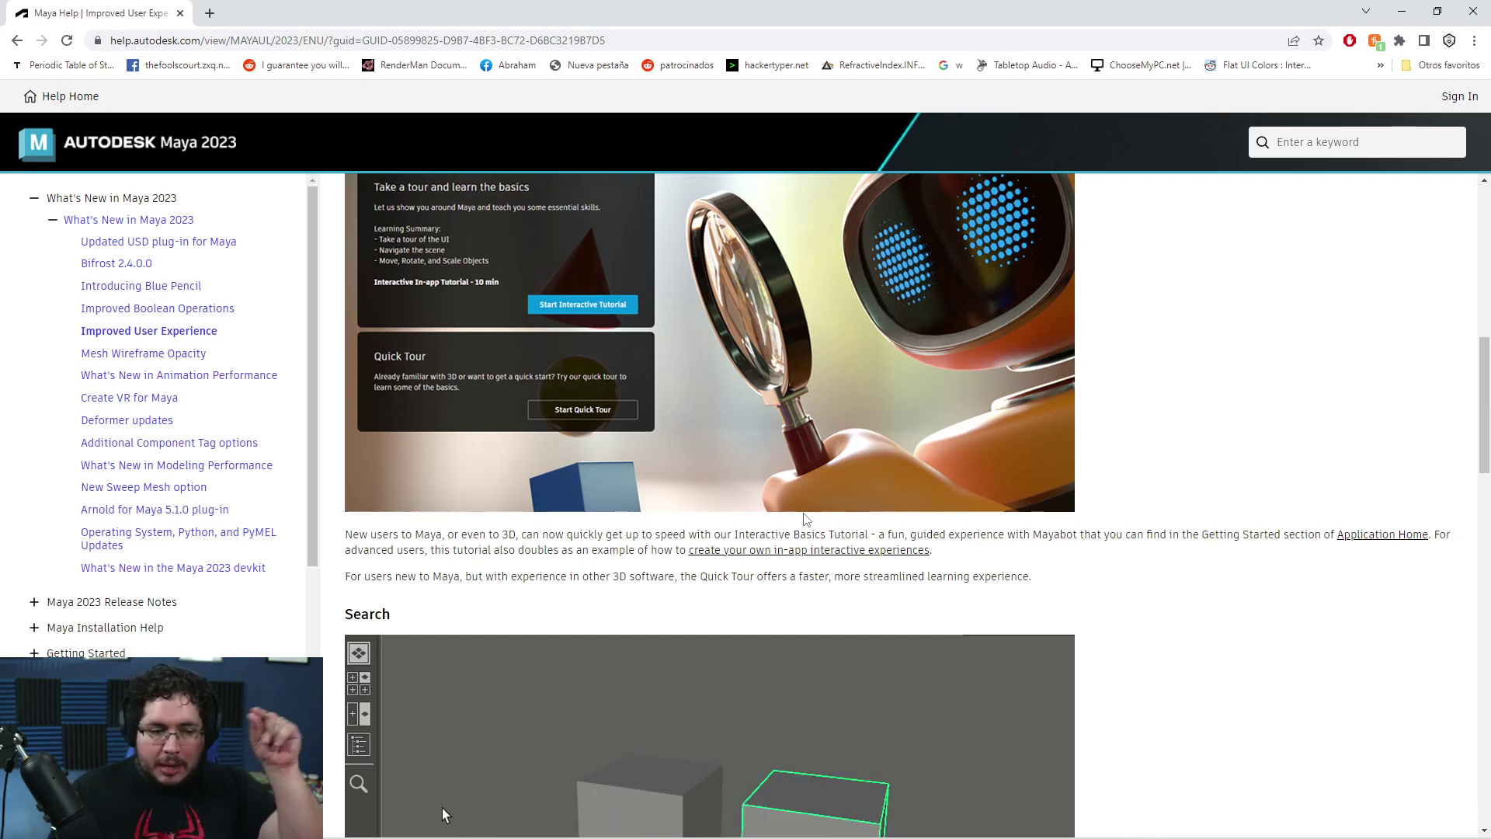
{"action": "scroll", "coordinate": [854, 501], "scroll_direction": "up", "scroll_amount": 2}
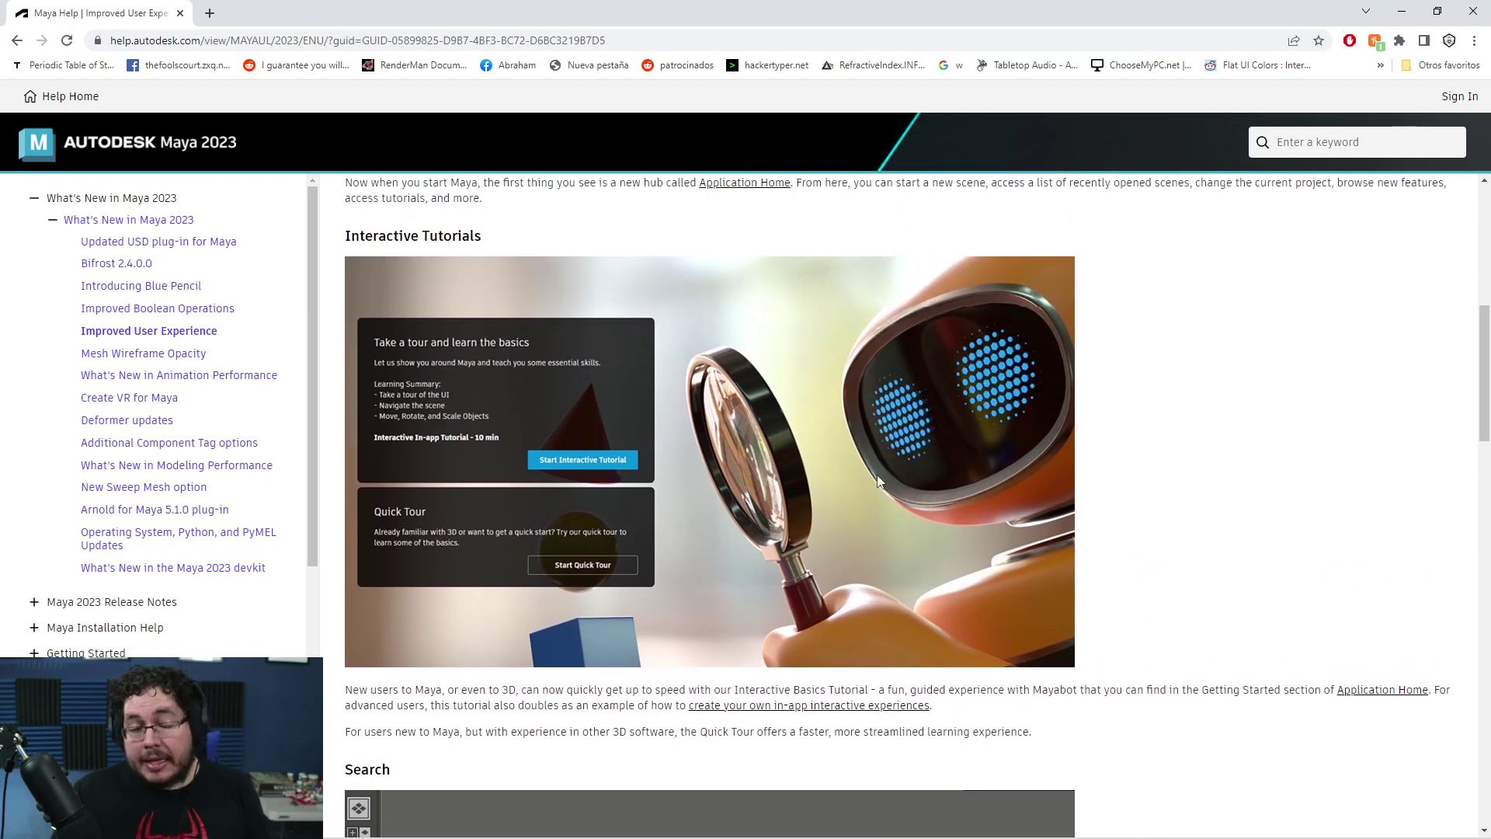
- Open the Mesh Wireframe Opacity topic from the What's New overview and review its wireframe transparency instructions and supported color settings
{"action": "left_click", "coordinate": [17, 41]}
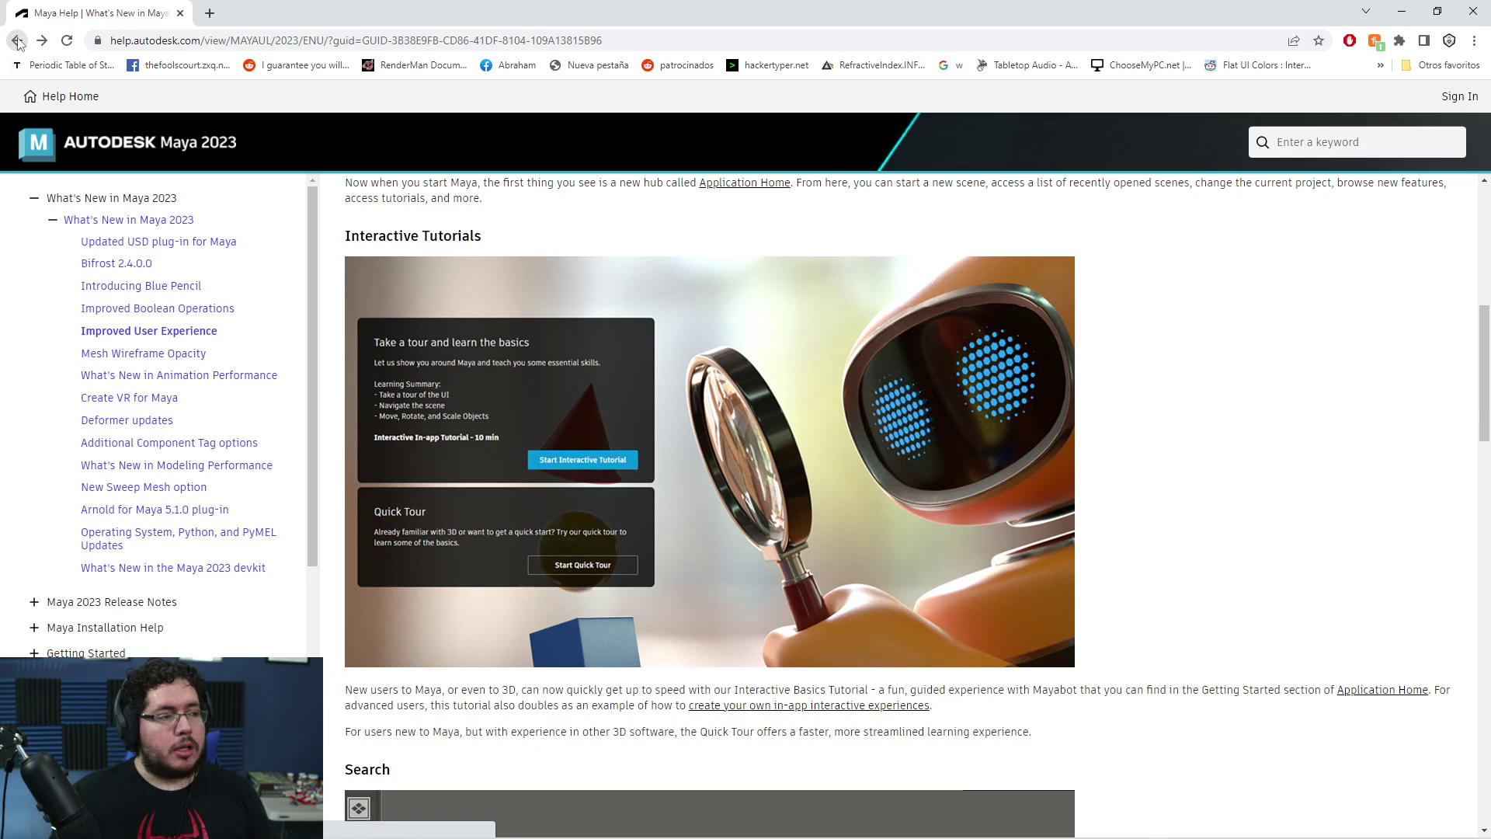
{"action": "scroll", "coordinate": [797, 381], "scroll_direction": "down", "scroll_amount": 2}
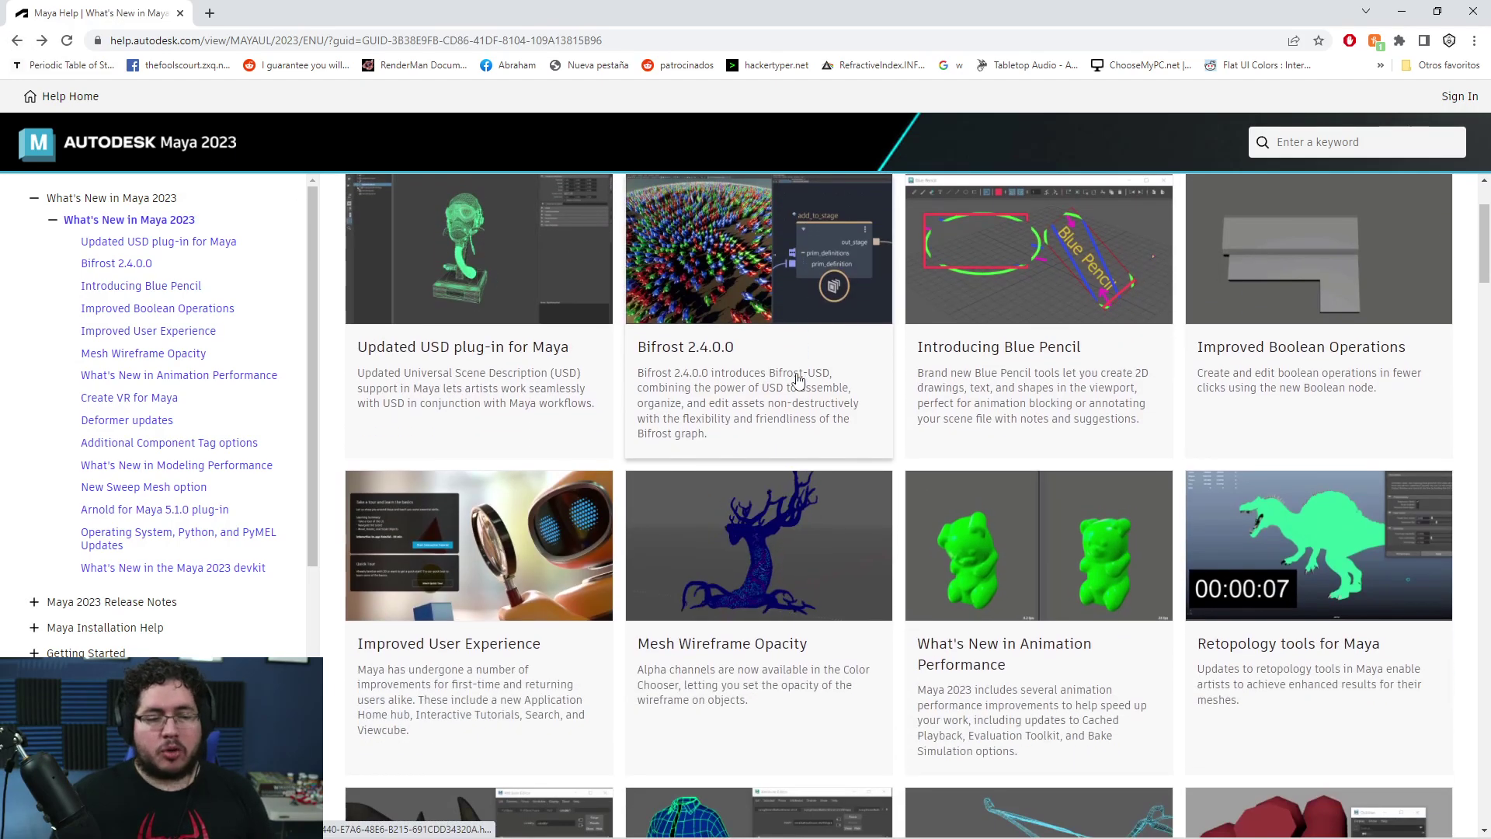
{"action": "left_click", "coordinate": [780, 658]}
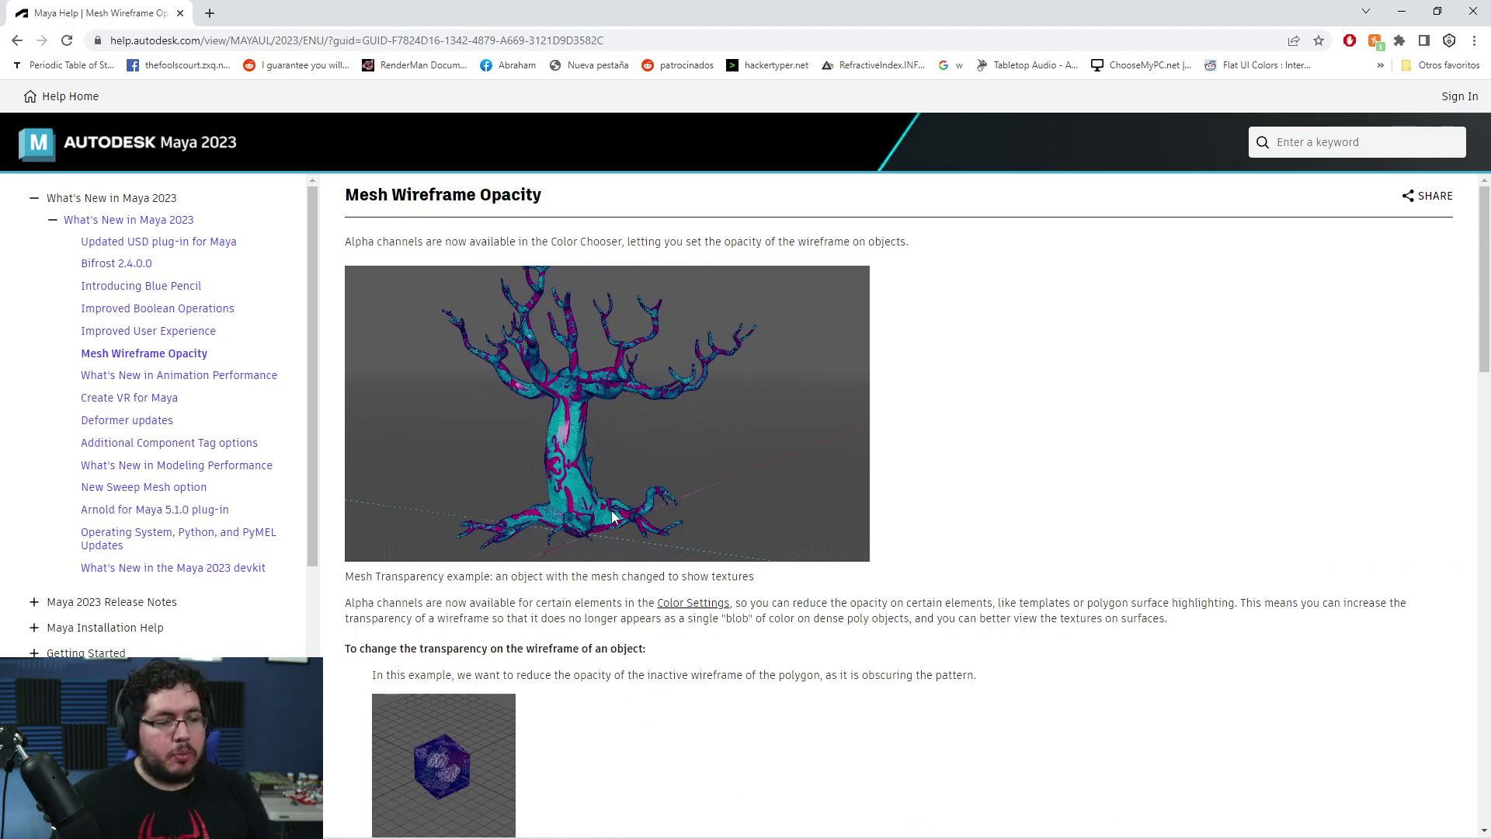
{"action": "scroll", "coordinate": [612, 514], "scroll_direction": "down", "scroll_amount": 6}
{"action": "scroll", "coordinate": [612, 511], "scroll_direction": "up", "scroll_amount": 3}
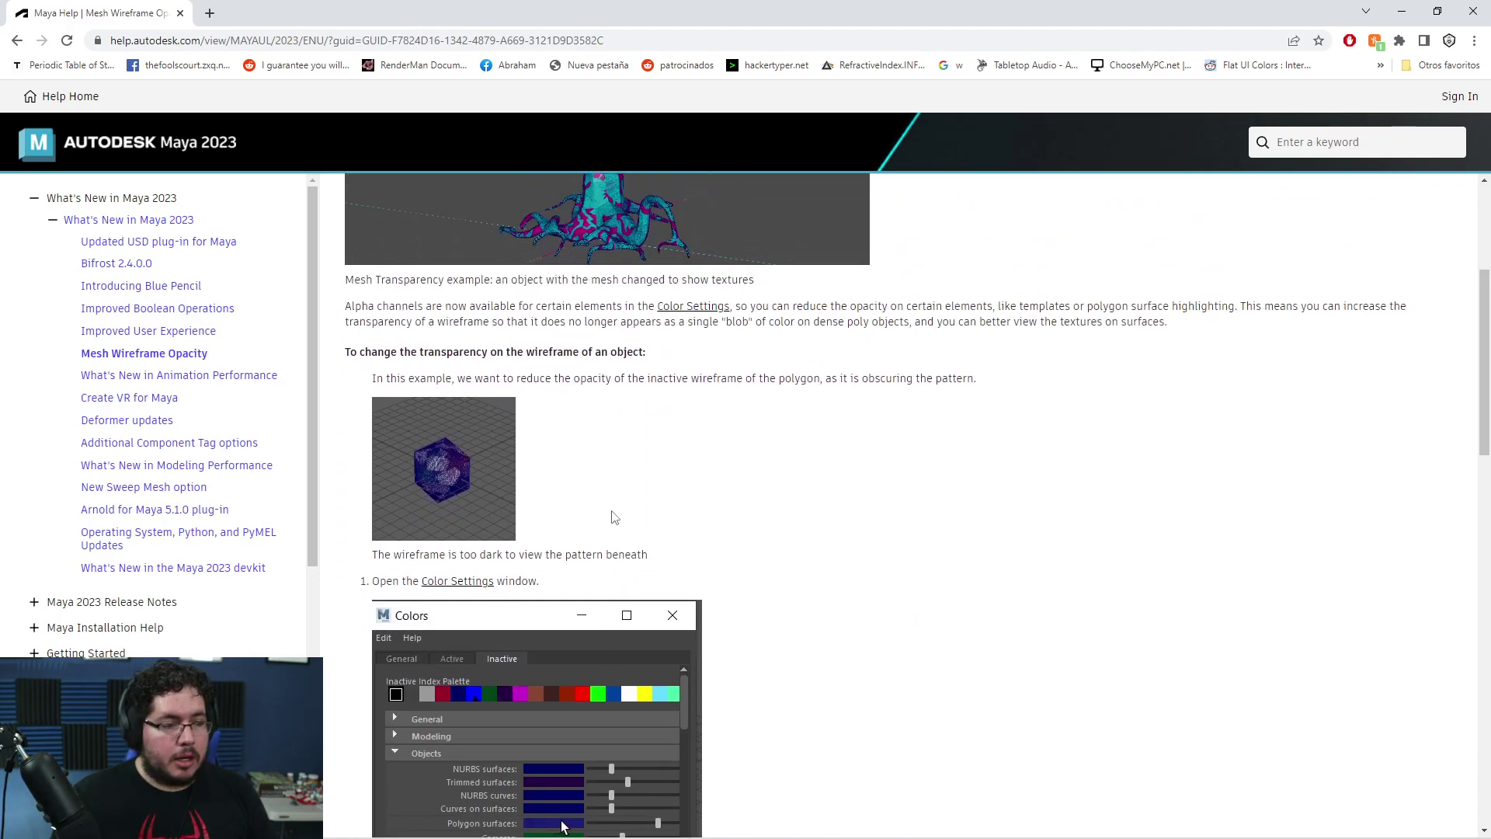
{"action": "scroll", "coordinate": [613, 516], "scroll_direction": "down", "scroll_amount": 7}
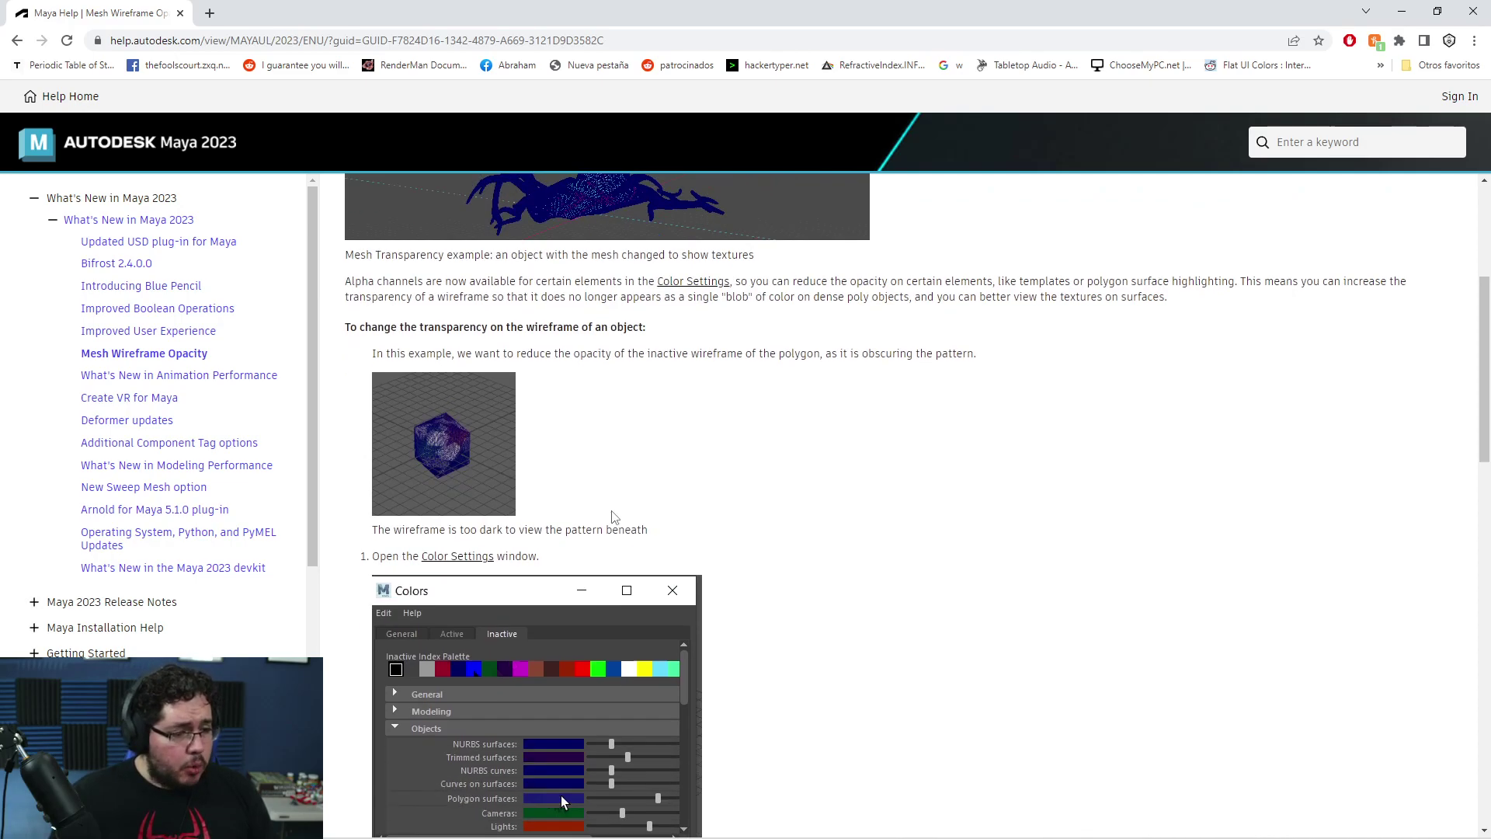
{"action": "scroll", "coordinate": [613, 516], "scroll_direction": "down", "scroll_amount": 9}
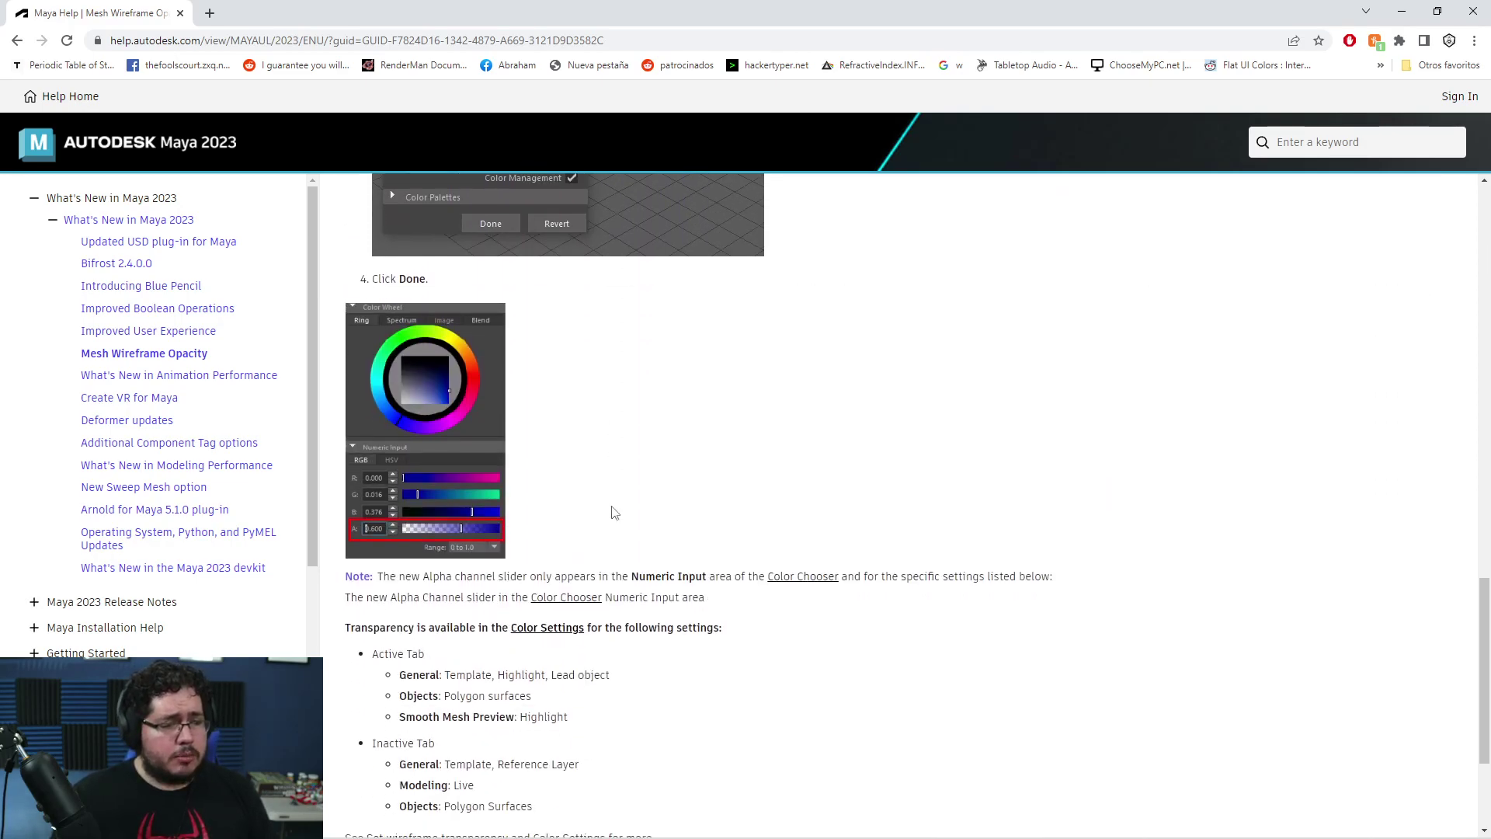
{"action": "scroll", "coordinate": [613, 513], "scroll_direction": "up", "scroll_amount": 6}
{"action": "scroll", "coordinate": [613, 509], "scroll_direction": "up", "scroll_amount": 8}
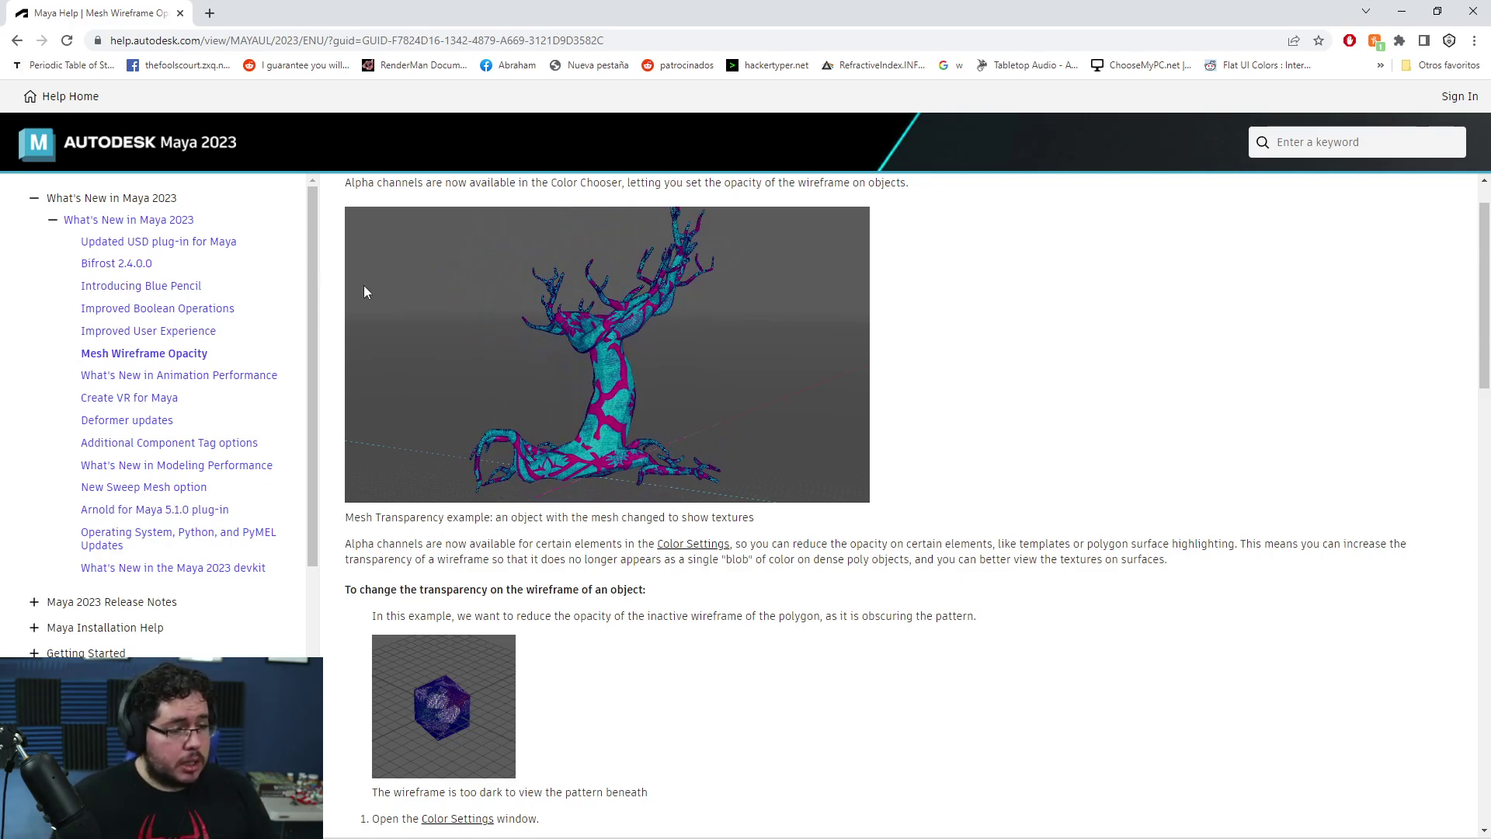
- Return to the What's New overview, then open the Retopology tools for Maya topic and review its dinosaur retopology demo
{"action": "left_click", "coordinate": [17, 40]}
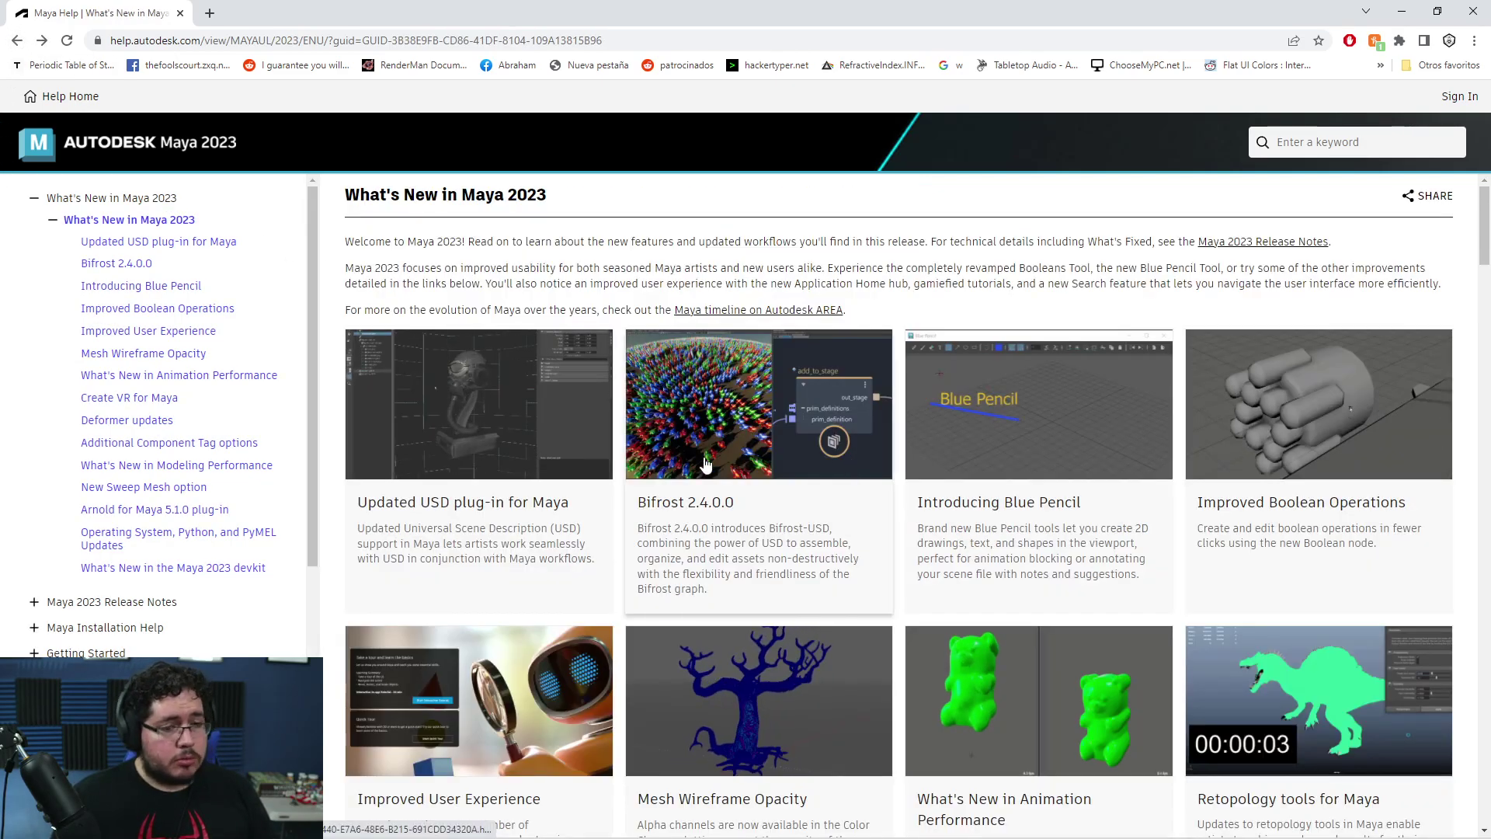
{"action": "scroll", "coordinate": [997, 654], "scroll_direction": "down", "scroll_amount": 3}
{"action": "scroll", "coordinate": [1022, 563], "scroll_direction": "down", "scroll_amount": 2}
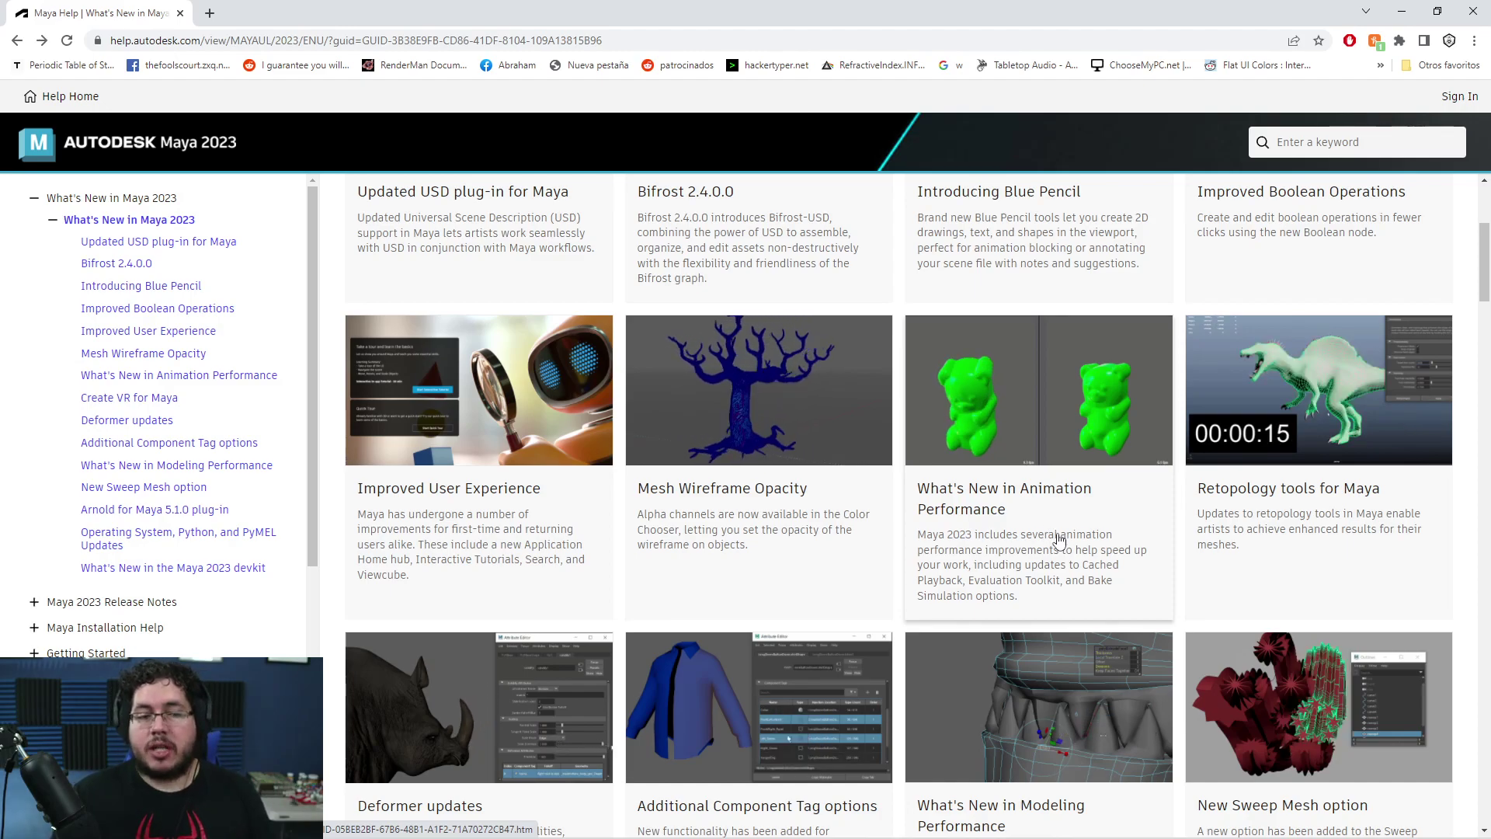
{"action": "left_click", "coordinate": [1288, 519]}
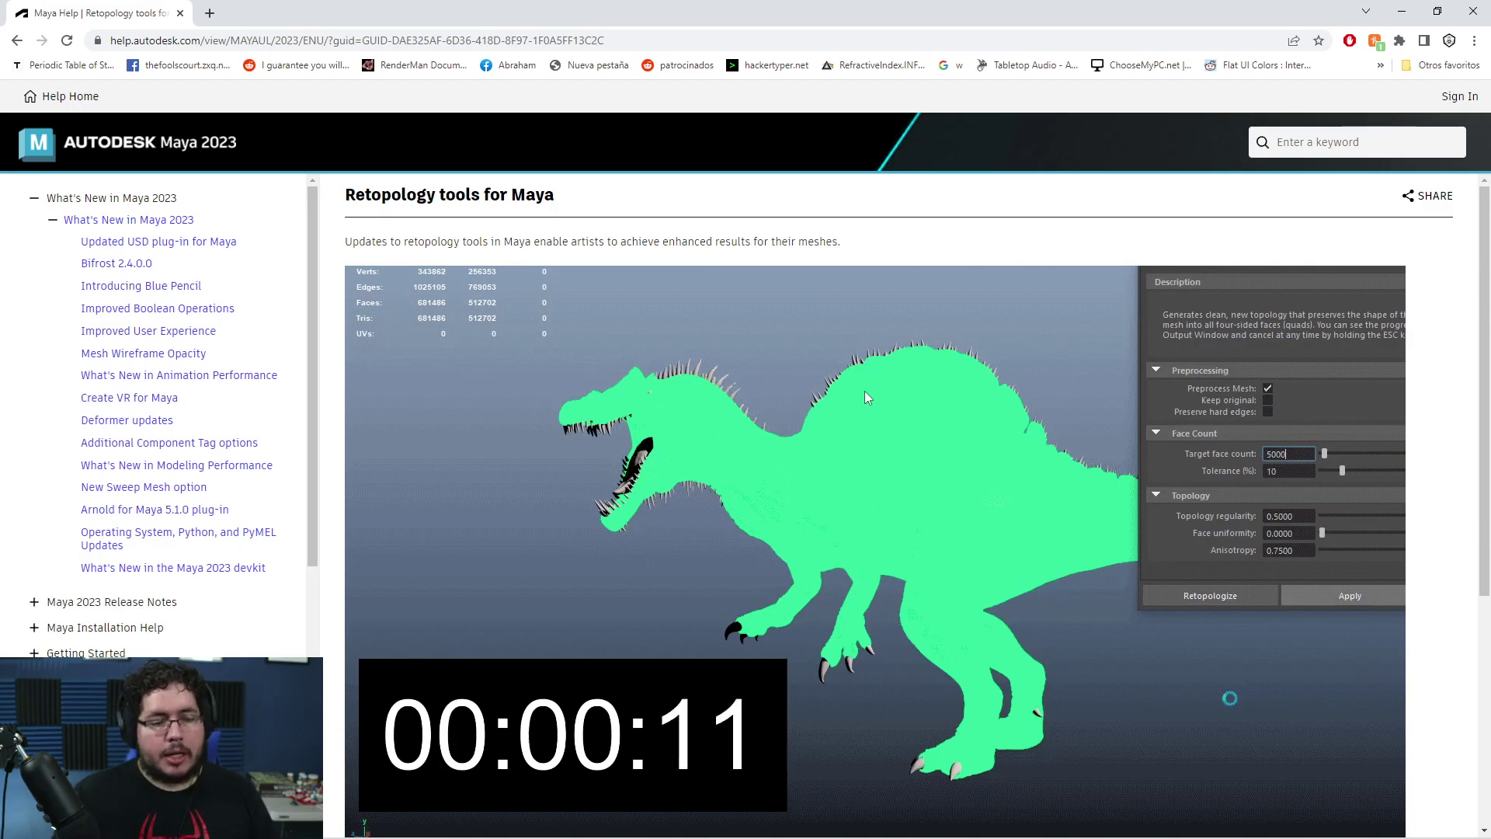
{"action": "scroll", "coordinate": [753, 448], "scroll_direction": "down", "scroll_amount": 1}
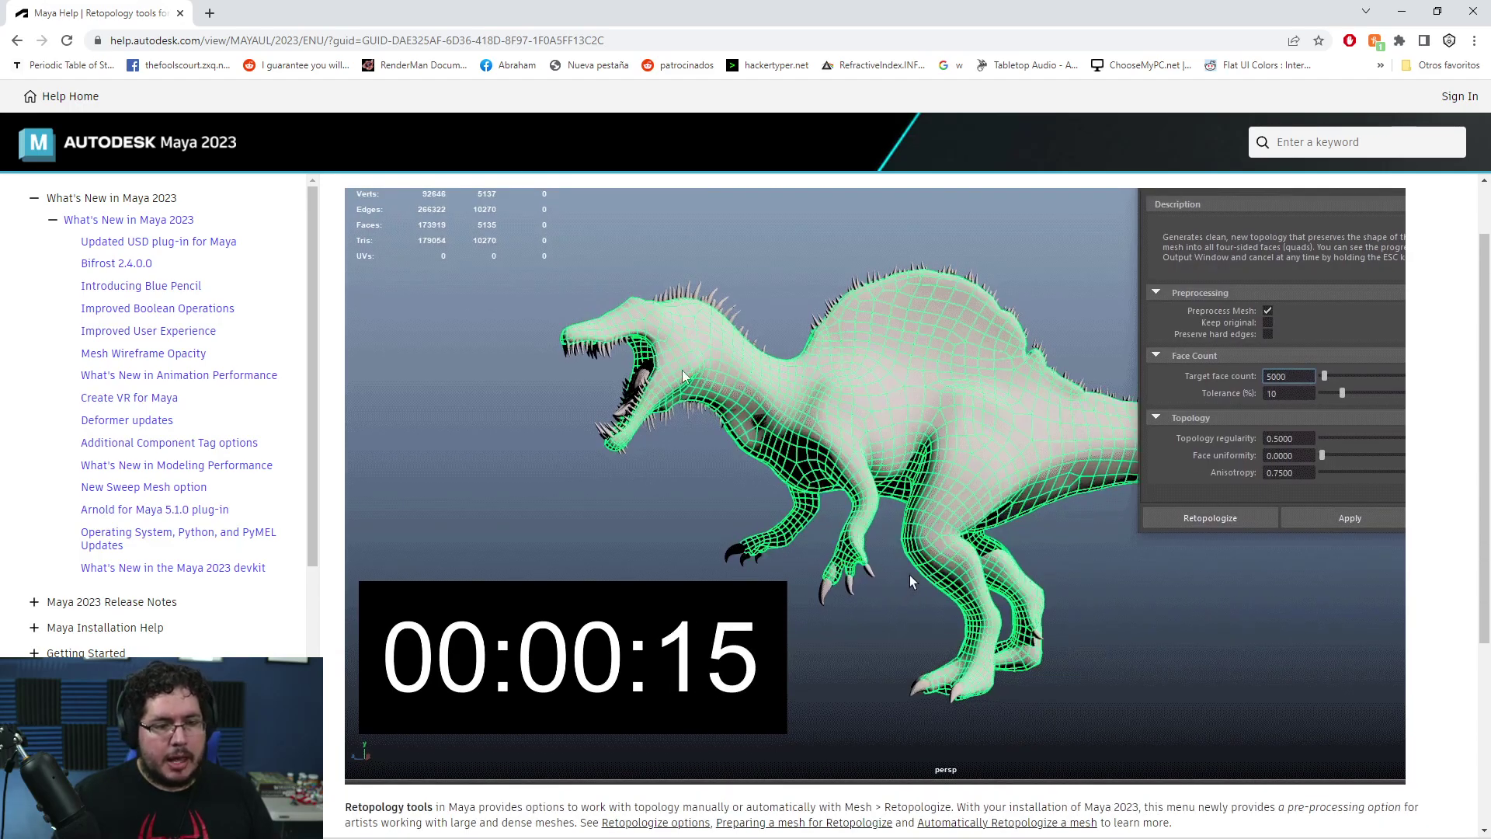
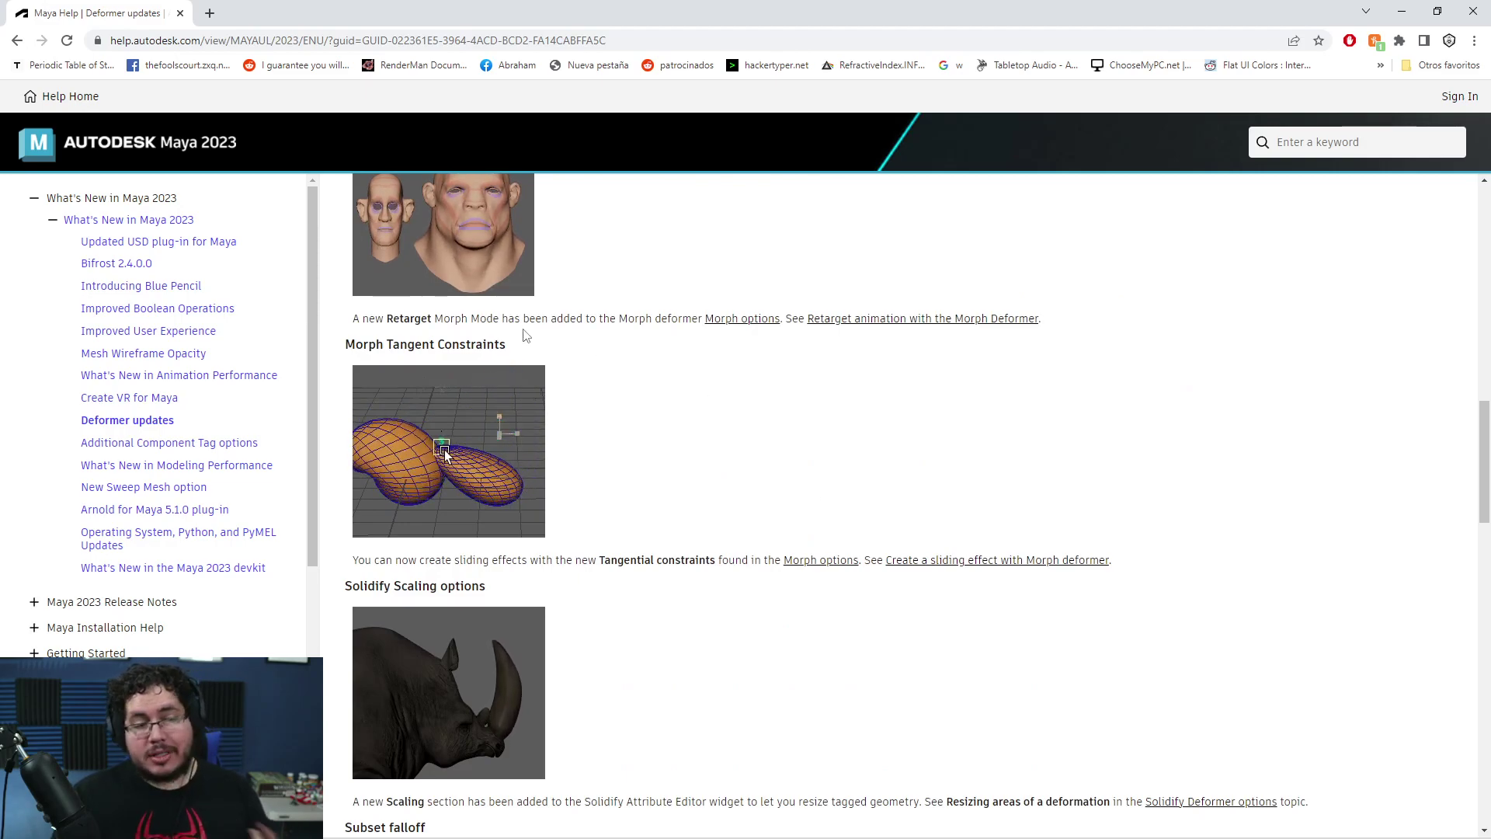
- Leave the Deformer updates page for the overview, and open and read the Additional Component Tag options topic
{"action": "left_click", "coordinate": [18, 40]}
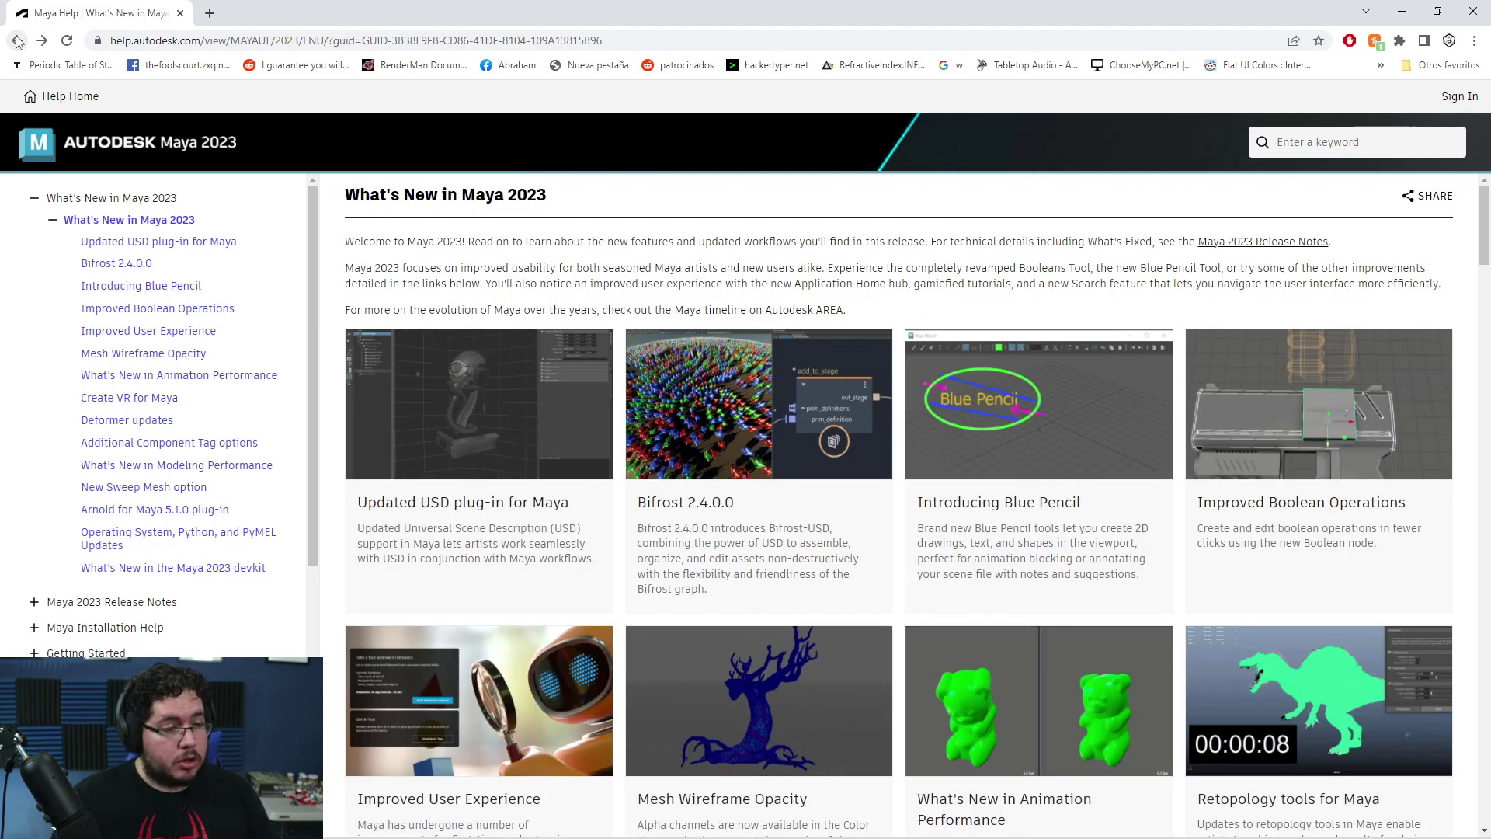
{"action": "scroll", "coordinate": [584, 326], "scroll_direction": "down", "scroll_amount": 6}
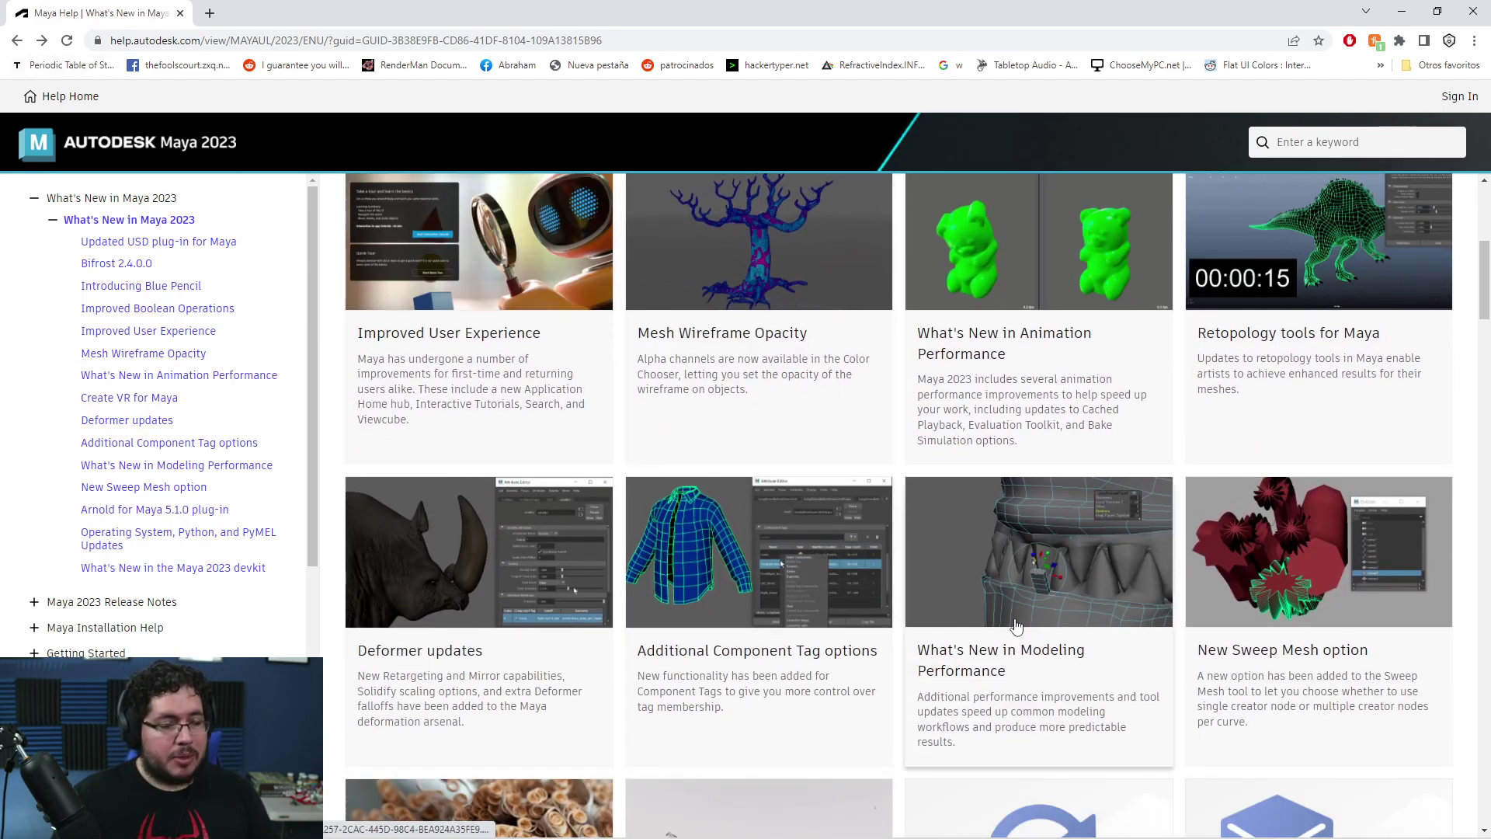
{"action": "left_click", "coordinate": [829, 658]}
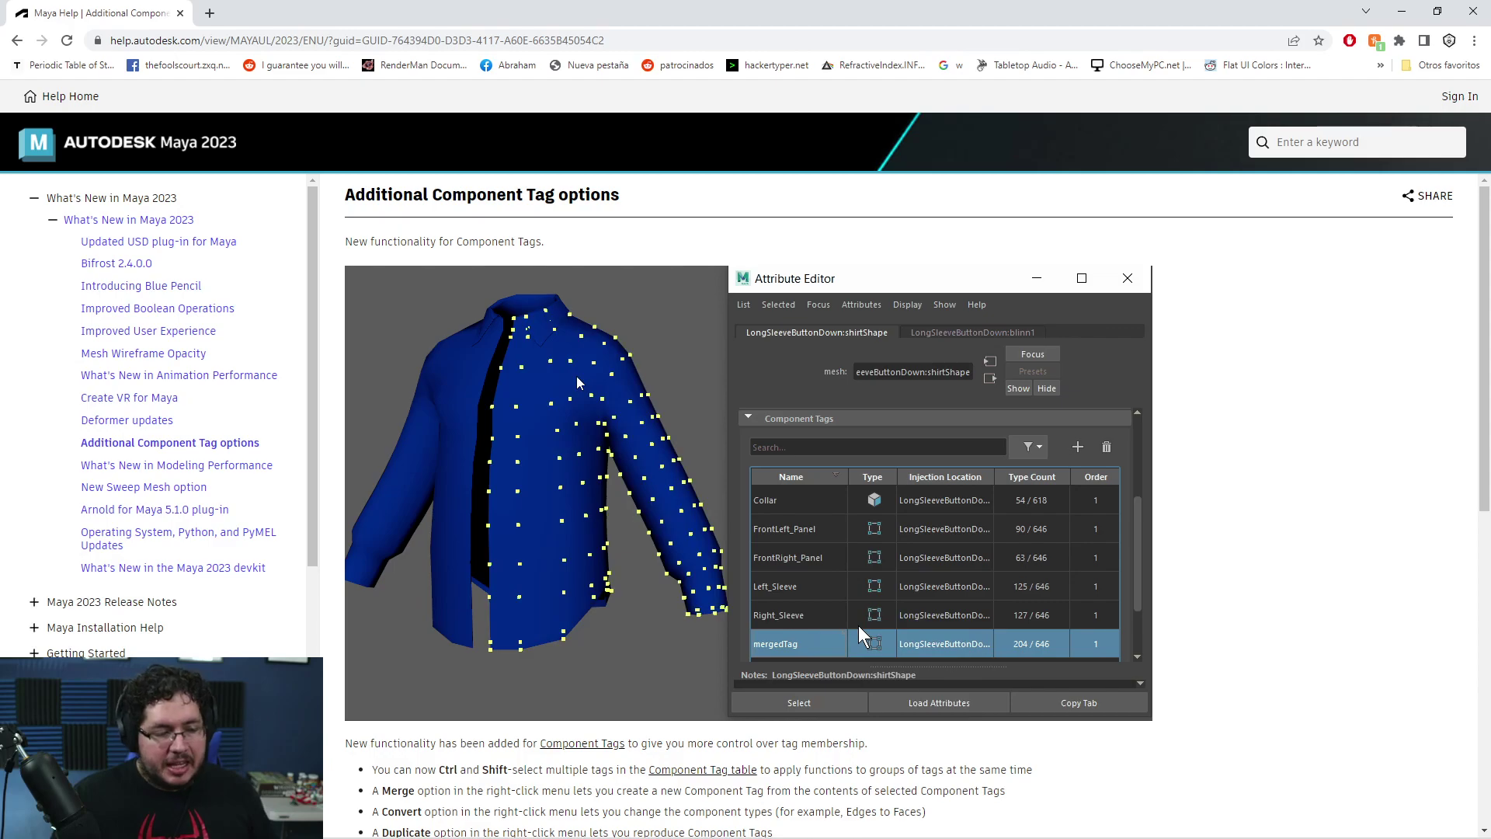
{"action": "scroll", "coordinate": [579, 380], "scroll_direction": "down", "scroll_amount": 7}
{"action": "scroll", "coordinate": [588, 367], "scroll_direction": "up", "scroll_amount": 6}
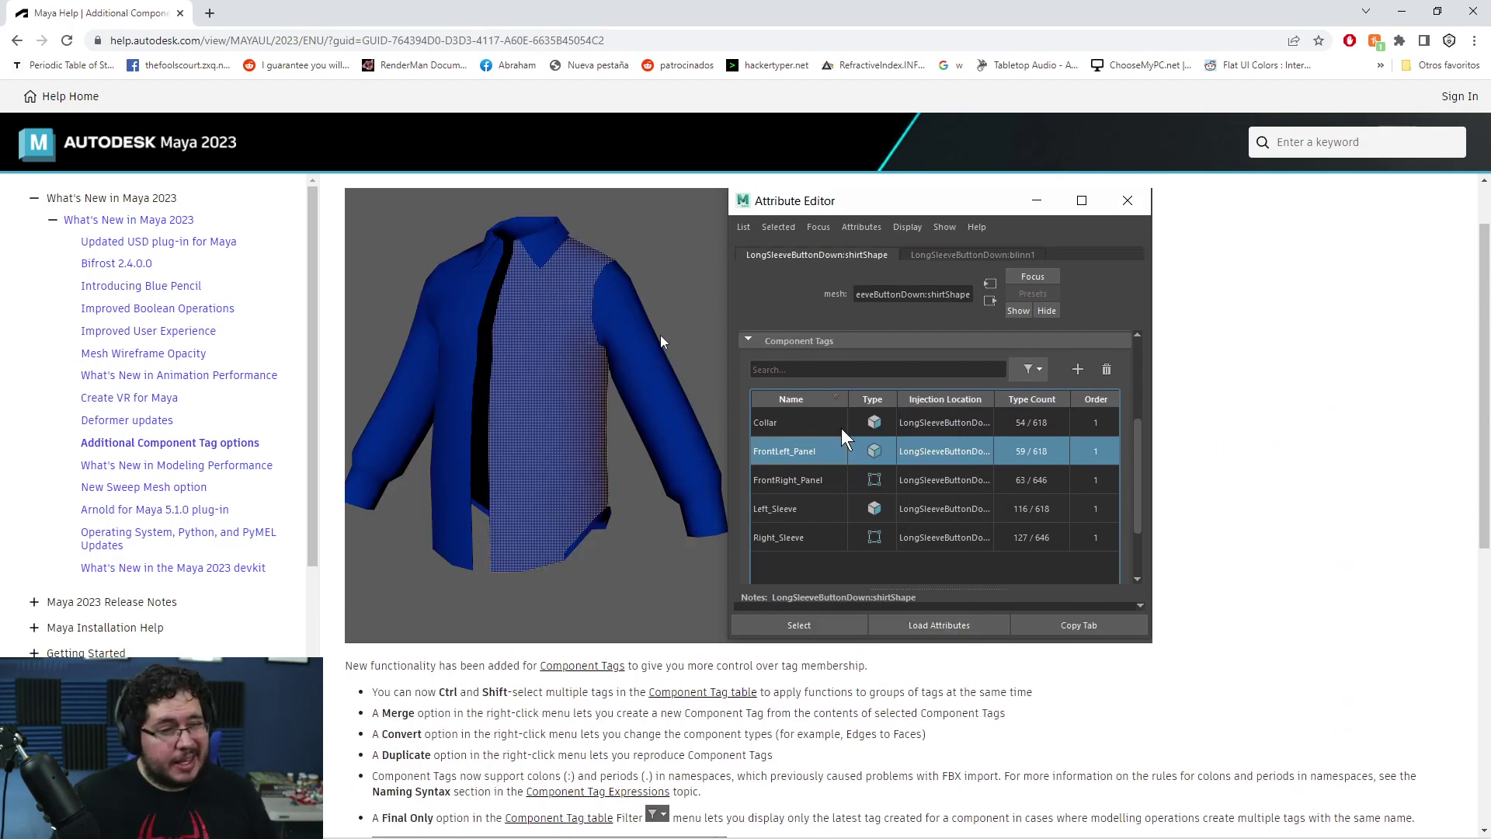
- Open What's New in Modeling Performance from the overview, read through its tool and performance improvements, and return to the overview
{"action": "left_click", "coordinate": [17, 41]}
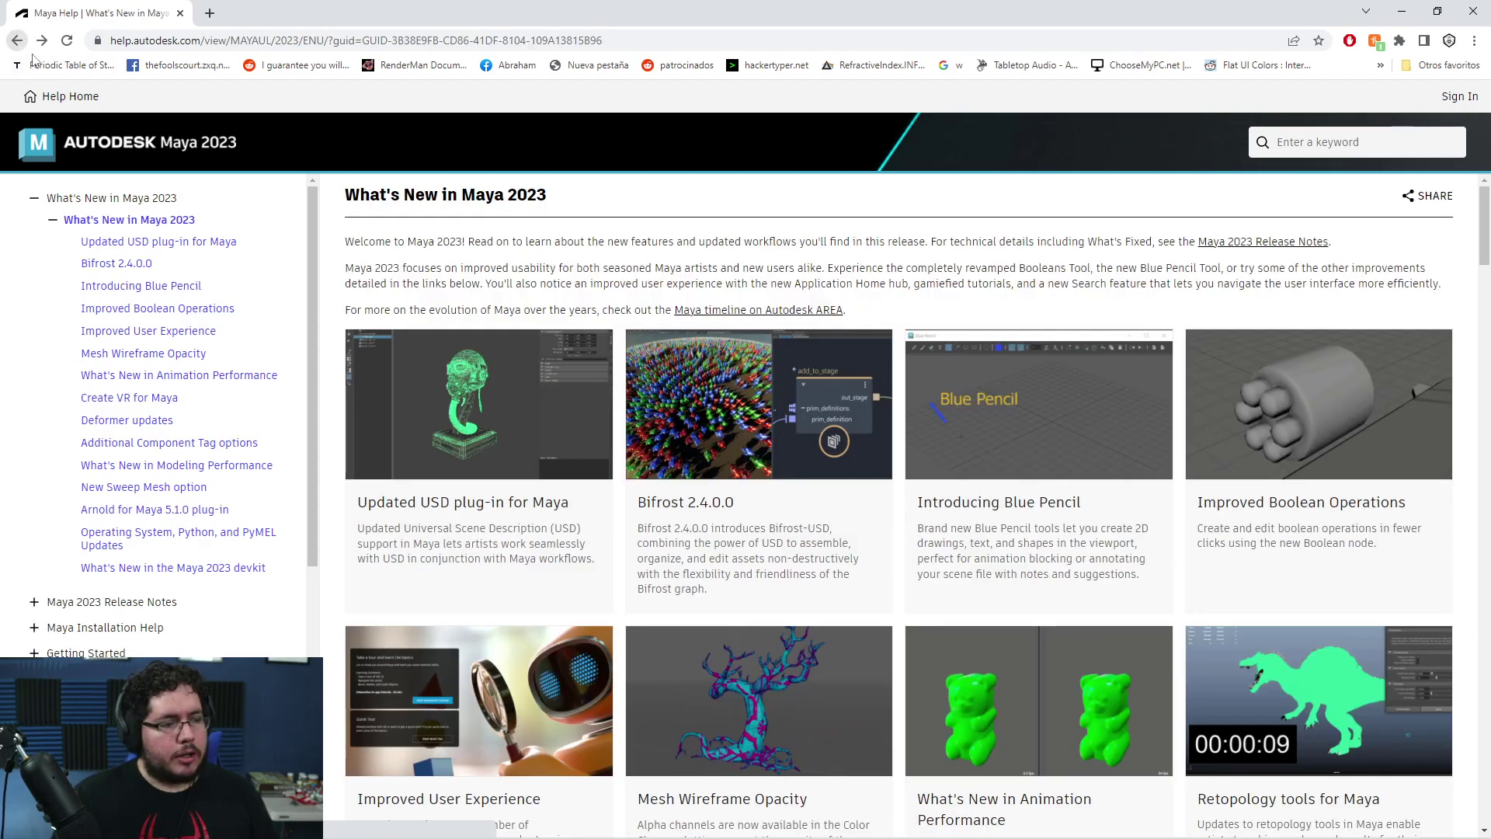
{"action": "scroll", "coordinate": [840, 415], "scroll_direction": "down", "scroll_amount": 9}
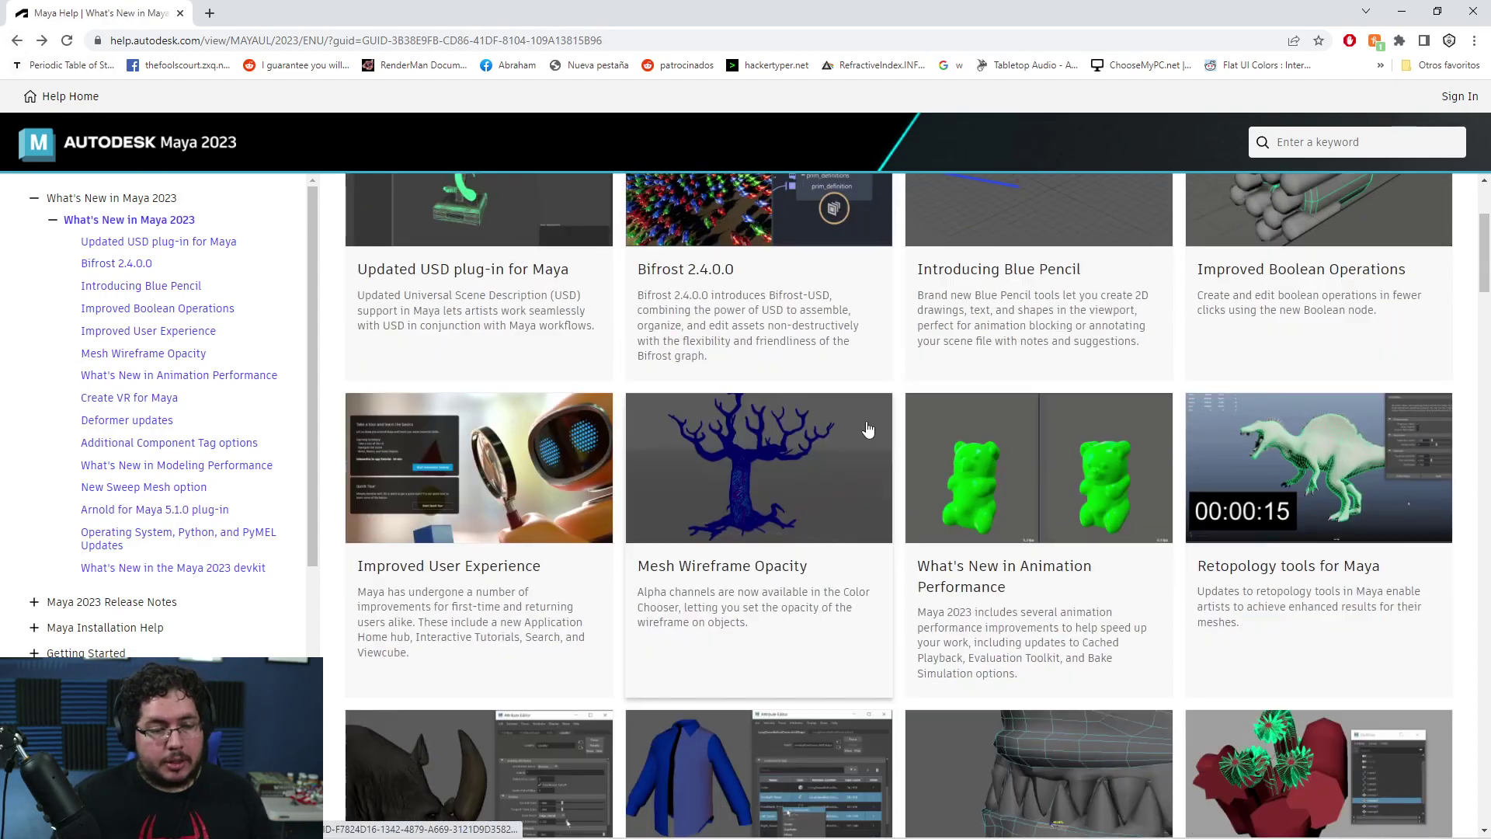
{"action": "left_click", "coordinate": [1008, 596]}
{"action": "scroll", "coordinate": [1002, 575], "scroll_direction": "down", "scroll_amount": 6}
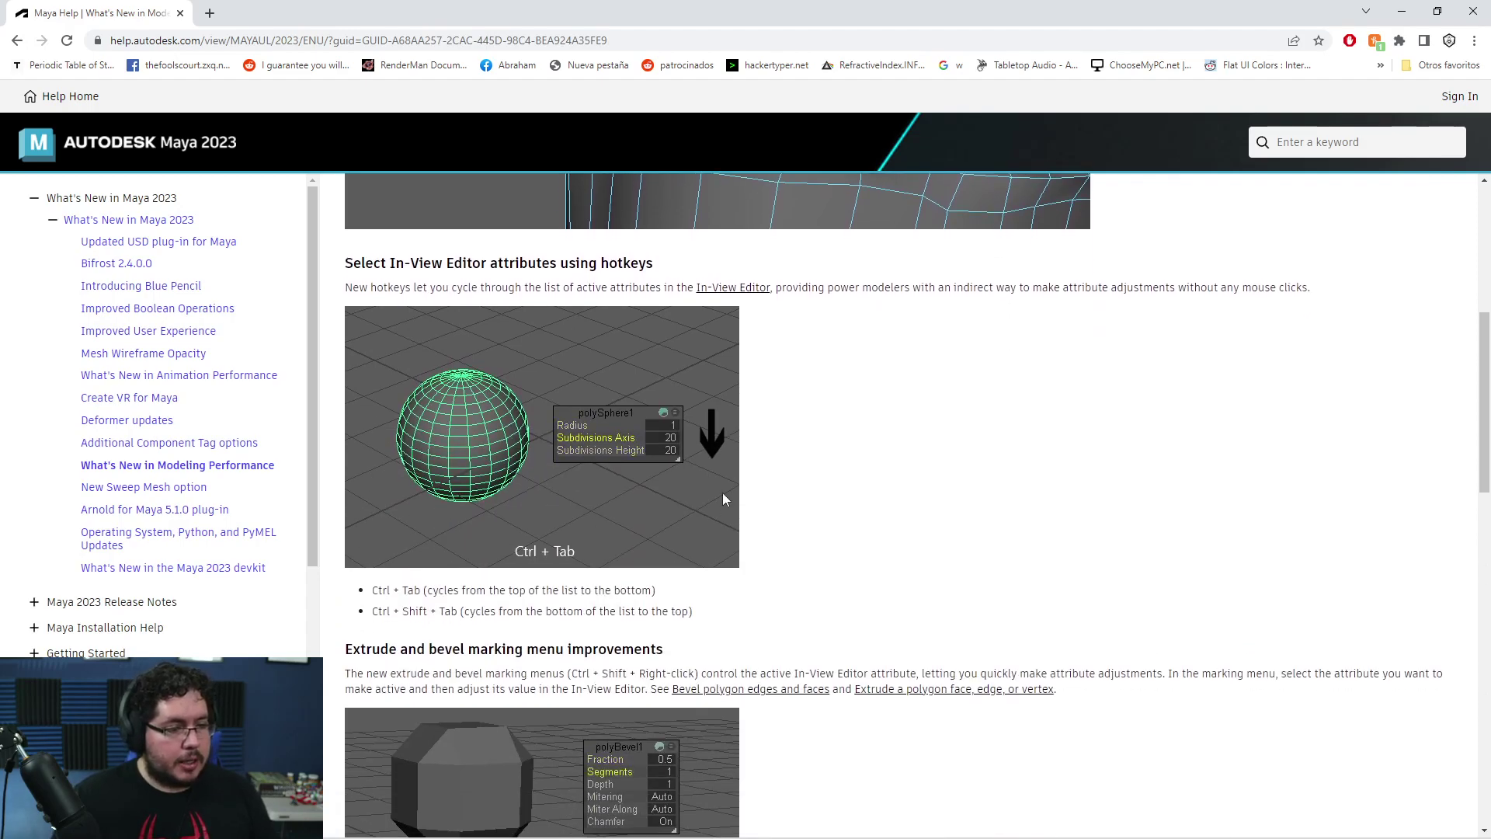
{"action": "scroll", "coordinate": [687, 419], "scroll_direction": "down", "scroll_amount": 3}
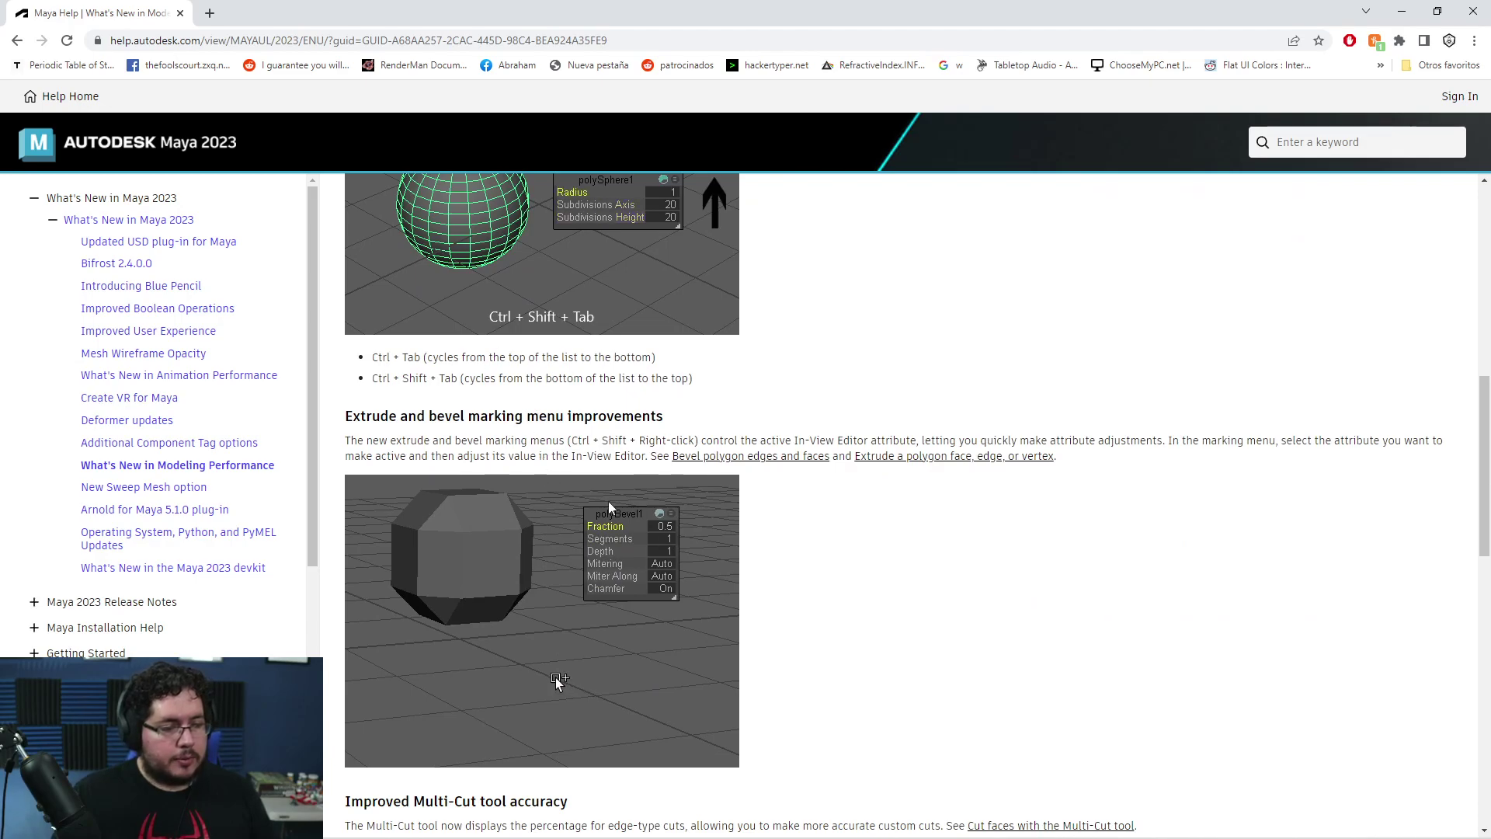
{"action": "scroll", "coordinate": [625, 503], "scroll_direction": "down", "scroll_amount": 1}
{"action": "scroll", "coordinate": [626, 507], "scroll_direction": "down", "scroll_amount": 4}
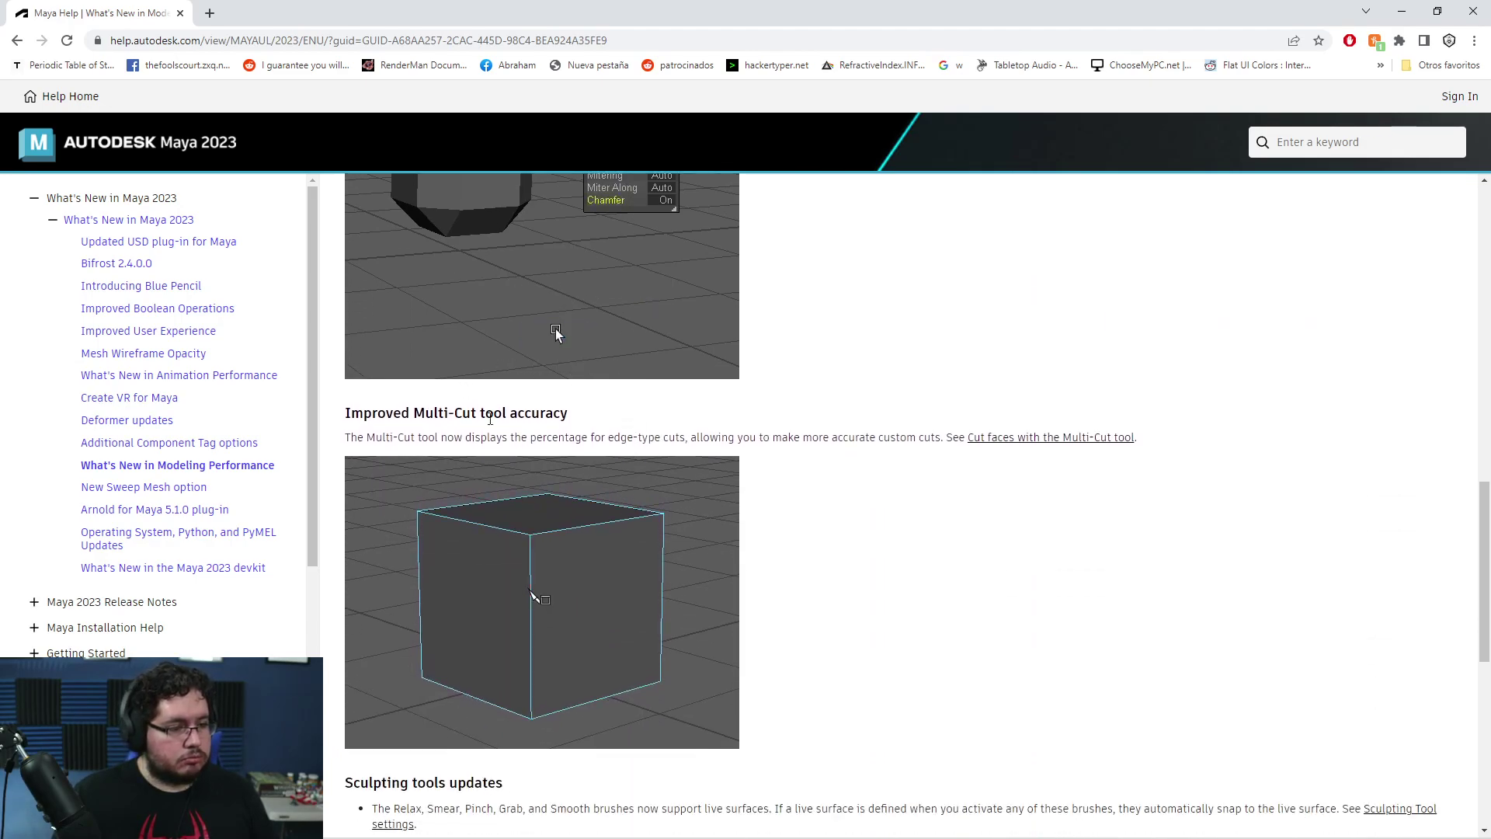
{"action": "scroll", "coordinate": [564, 440], "scroll_direction": "down", "scroll_amount": 2}
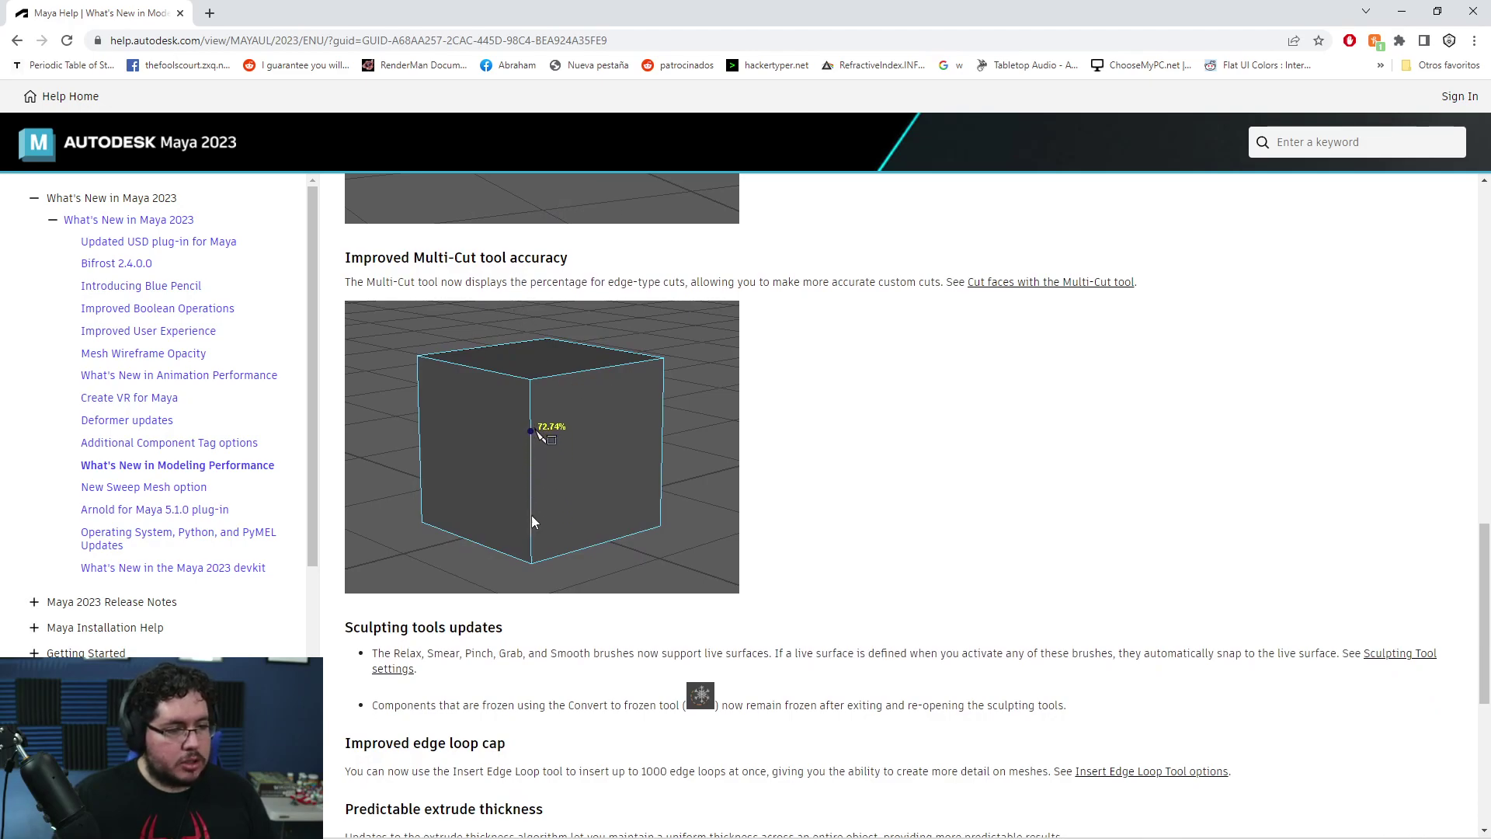
{"action": "scroll", "coordinate": [553, 500], "scroll_direction": "down", "scroll_amount": 4}
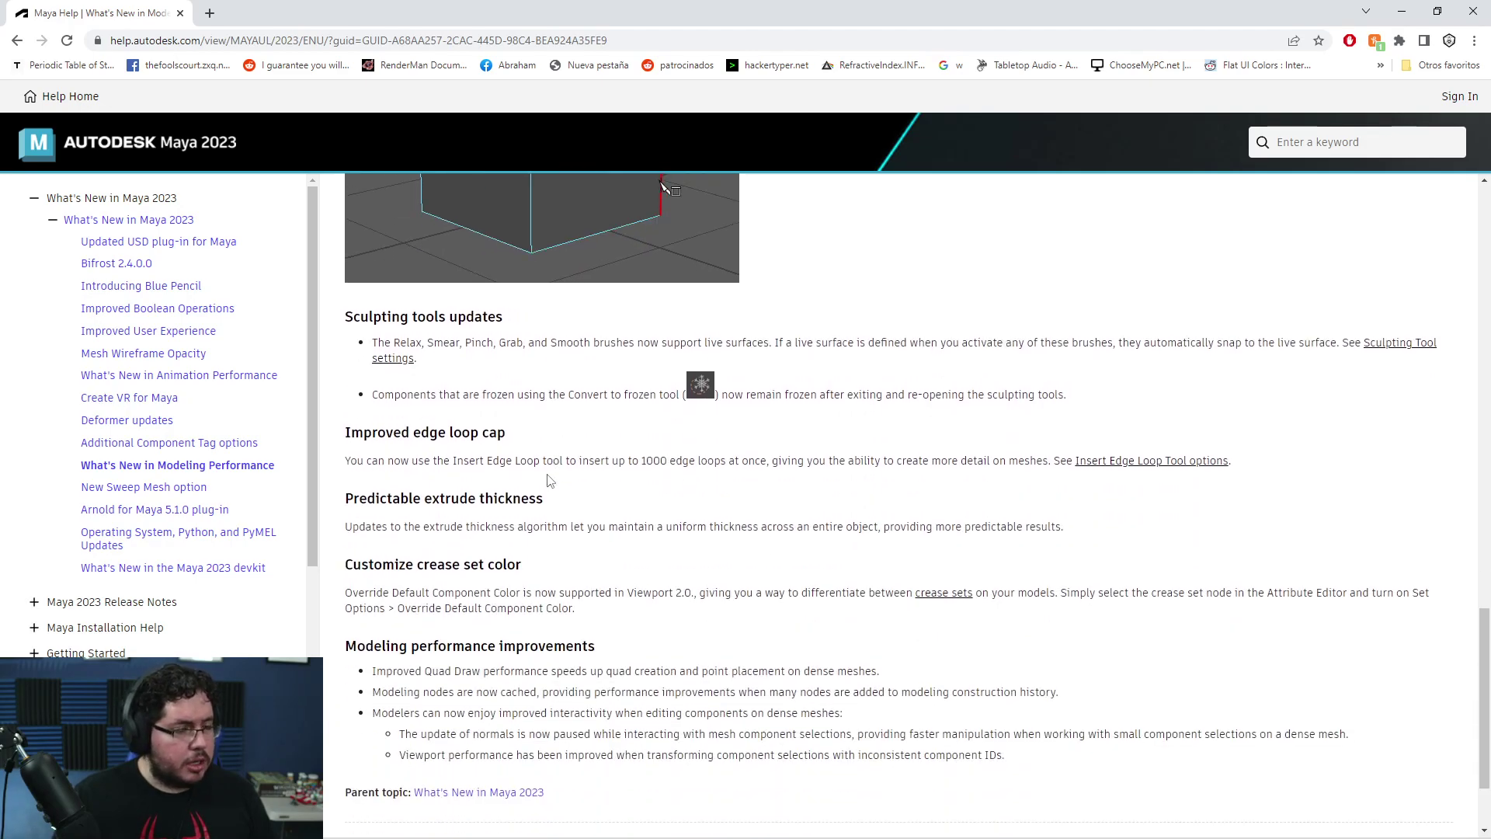
{"action": "scroll", "coordinate": [540, 384], "scroll_direction": "down", "scroll_amount": 2}
{"action": "left_click", "coordinate": [15, 40]}
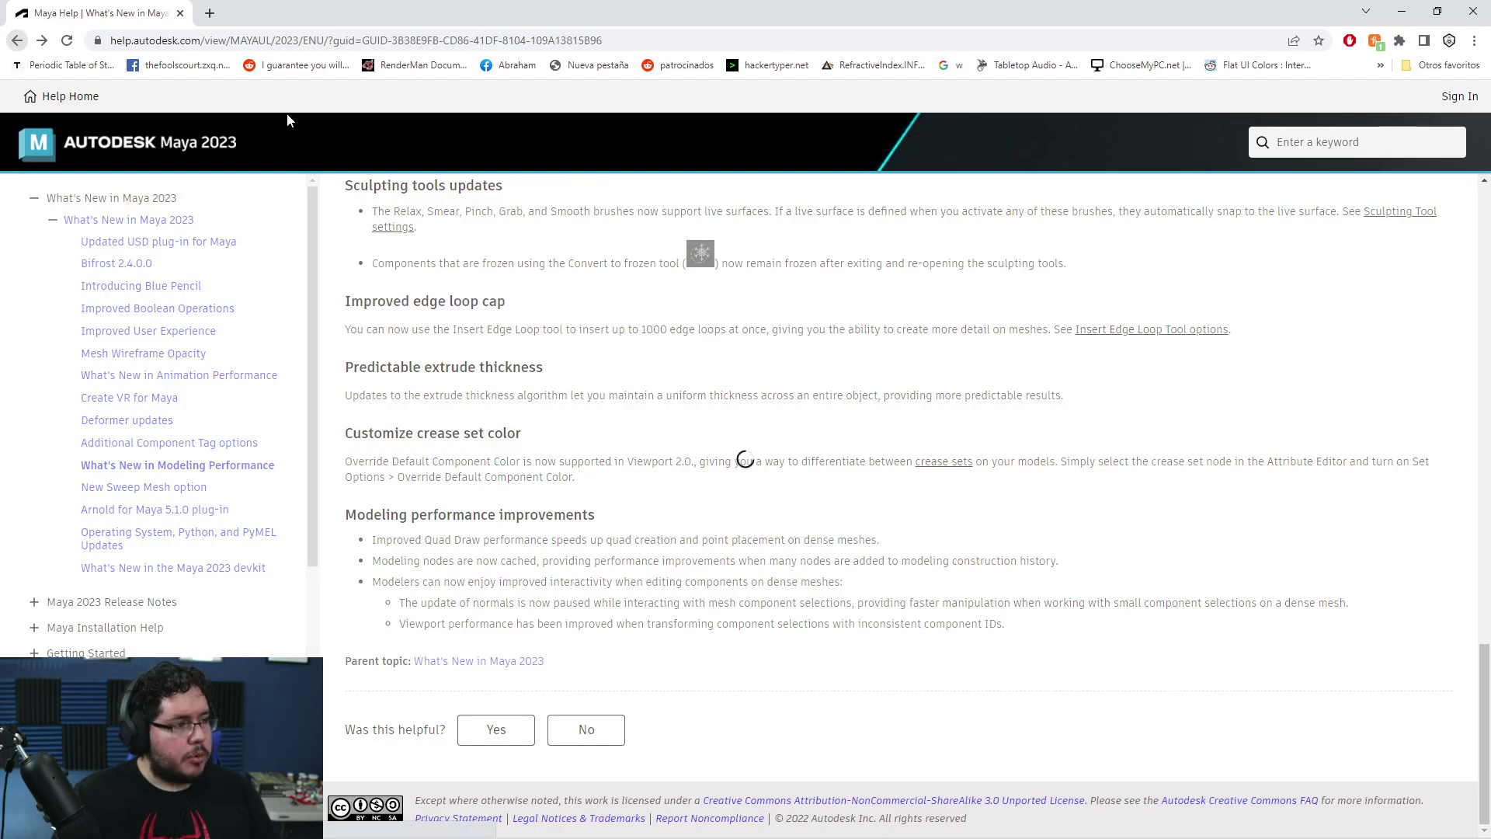
- From the What's New overview, open the New Sweep Mesh option topic
{"action": "scroll", "coordinate": [904, 442], "scroll_direction": "down", "scroll_amount": 6}
{"action": "scroll", "coordinate": [903, 443], "scroll_direction": "down", "scroll_amount": 2}
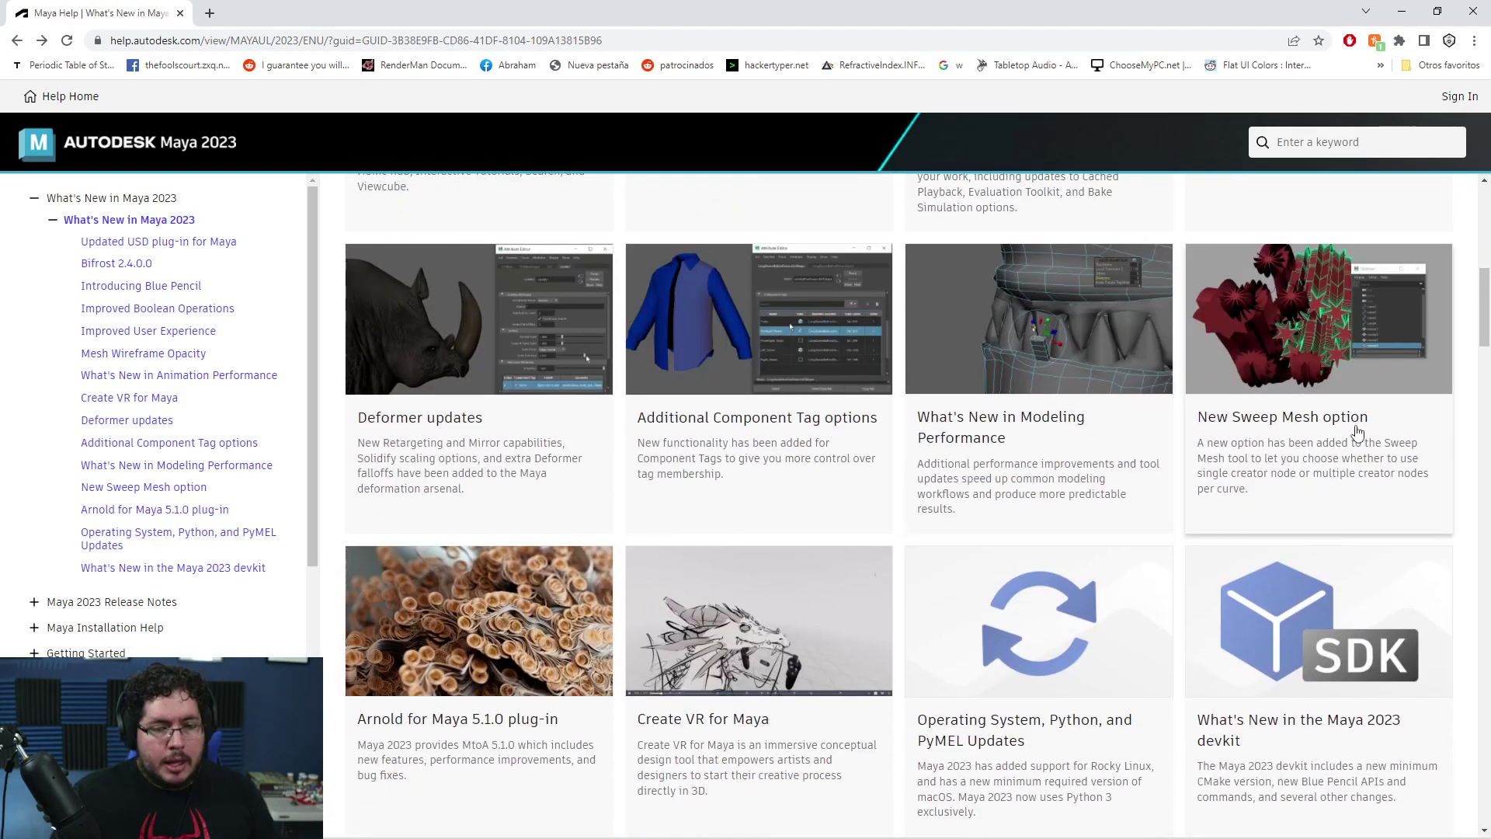
{"action": "left_click", "coordinate": [1281, 423]}
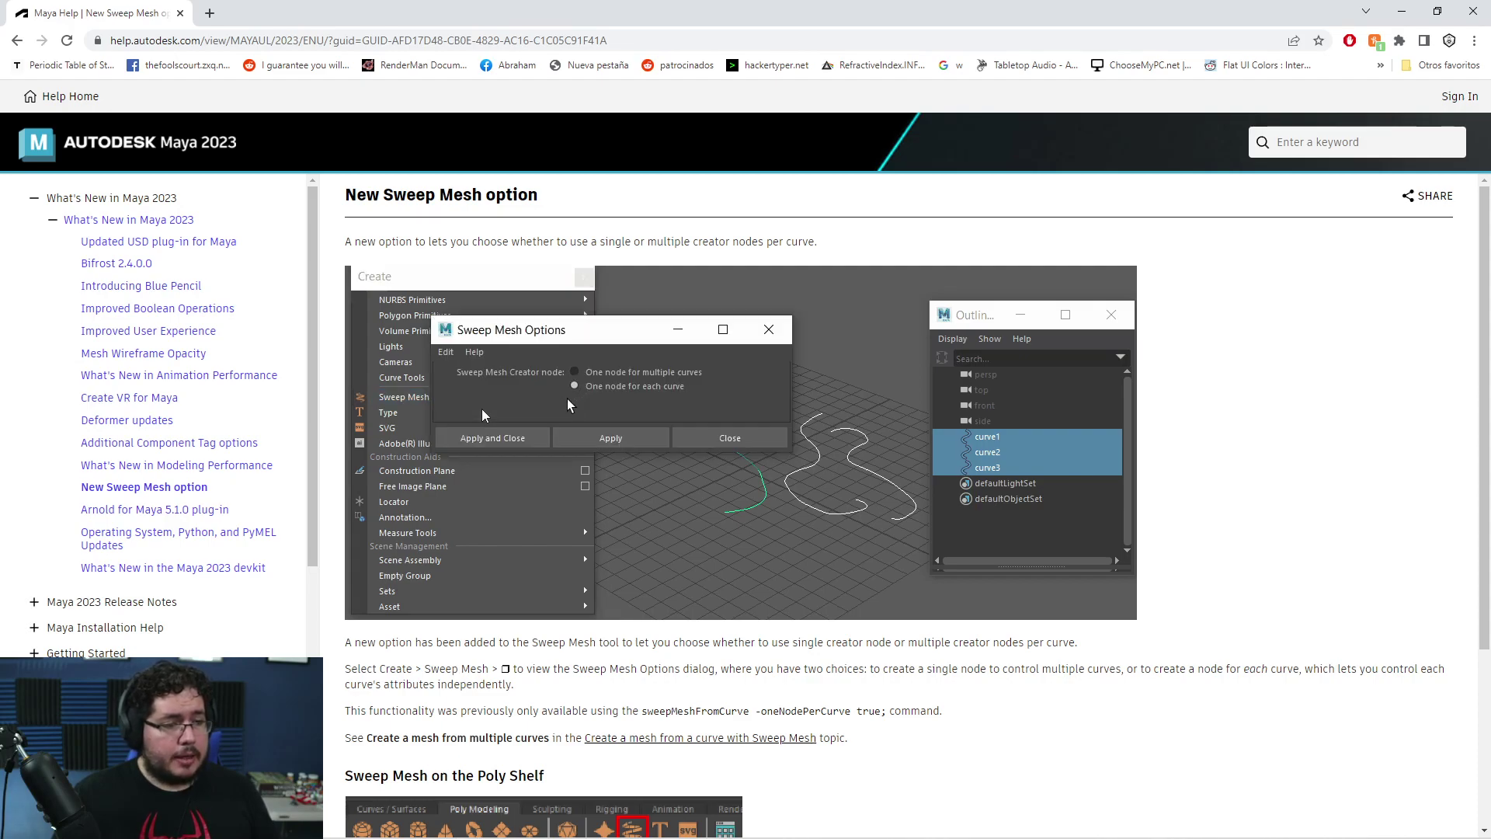
- Switch to Maya and erase the red Blue Pencil stroke from the perspective view
{"action": "left_click", "coordinate": [1401, 11]}
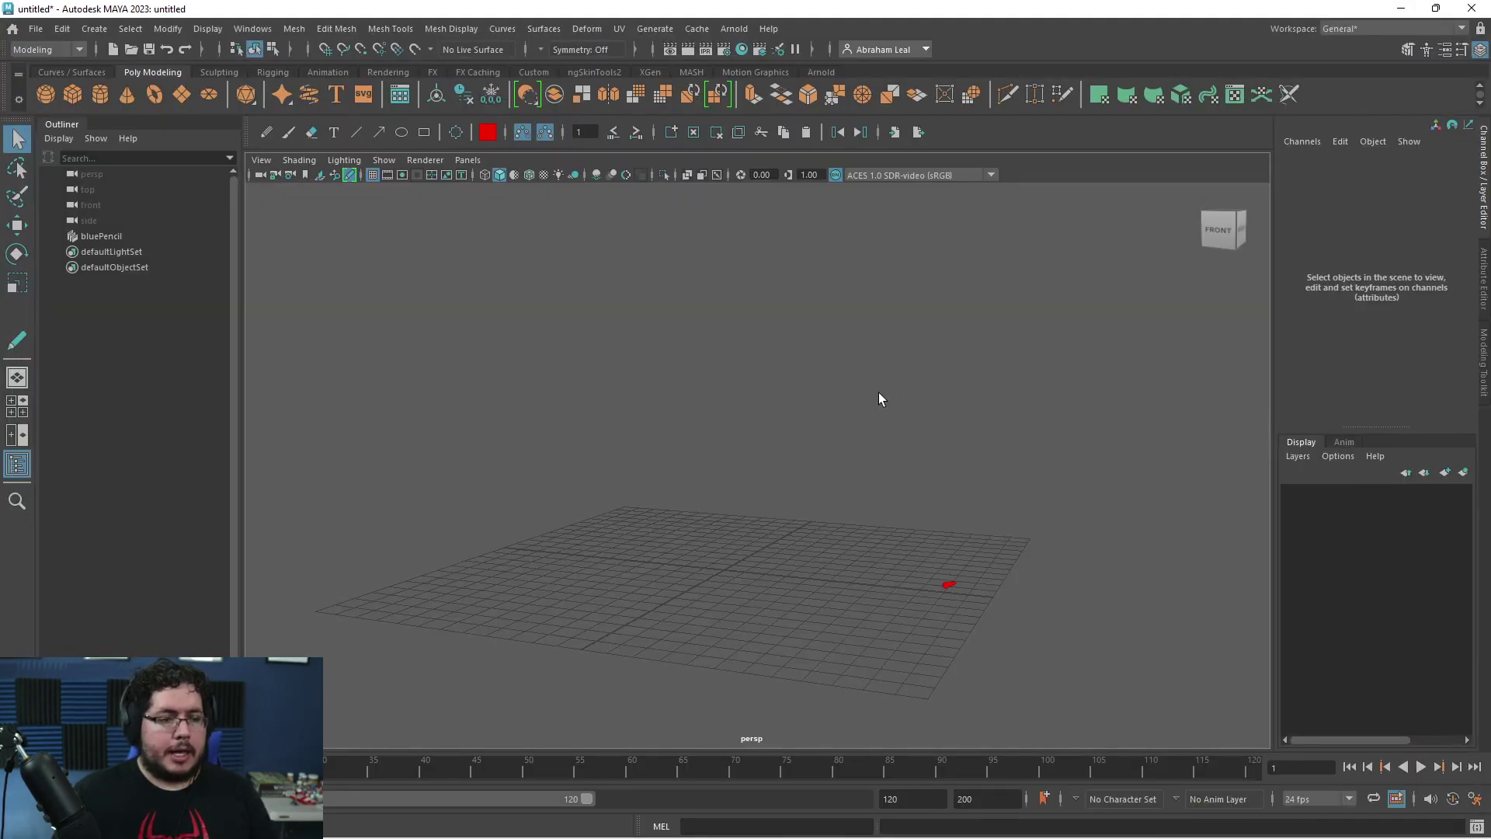
{"action": "left_click_drag", "start_coordinate": [878, 399], "coordinate": [556, 413], "text": "alt"}
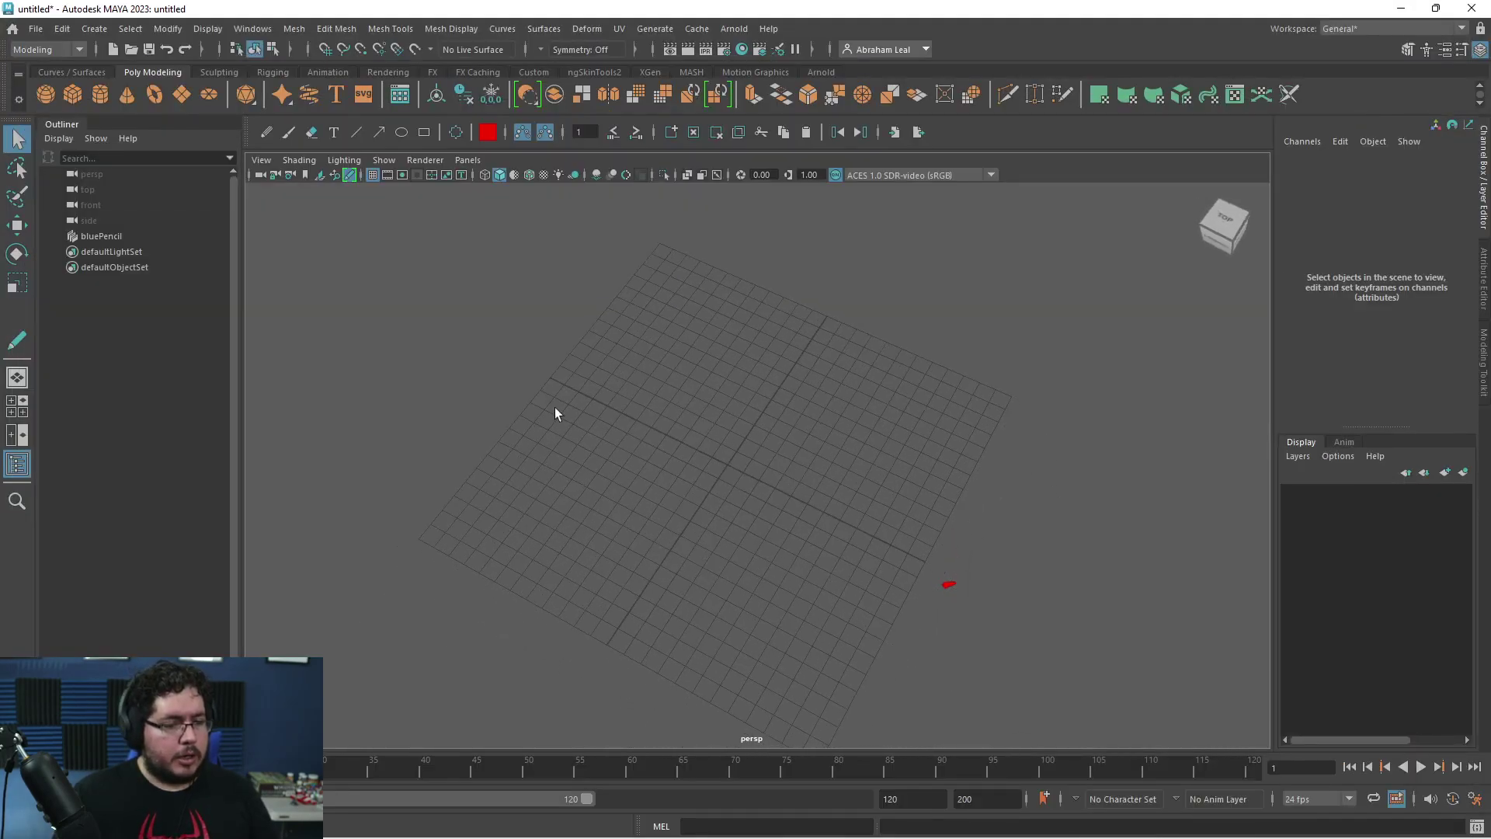
{"action": "left_click", "coordinate": [288, 132]}
{"action": "left_click", "coordinate": [310, 134]}
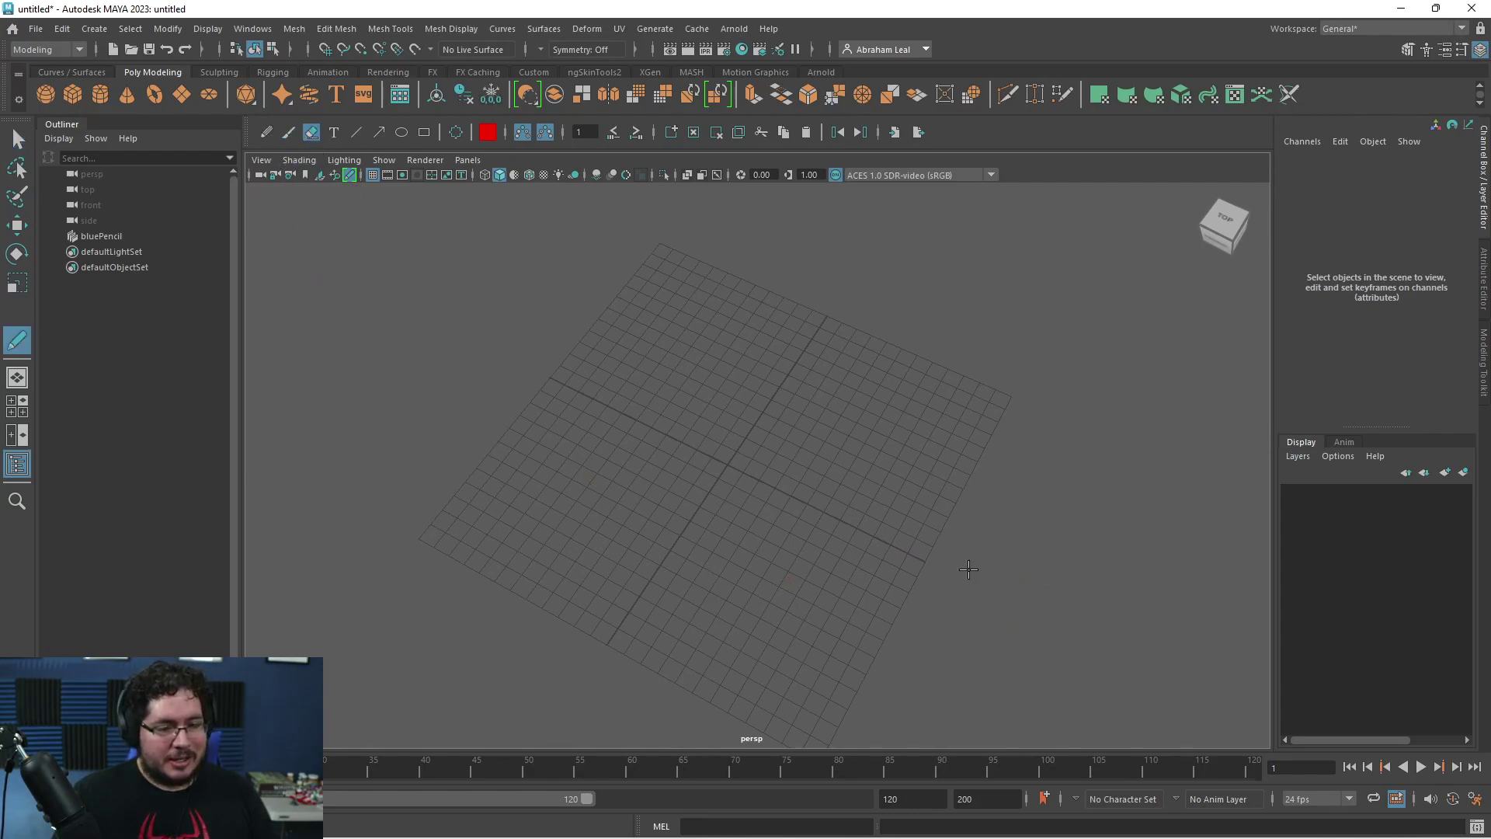
- Draw a winding S-shaped curve on the grid by placing six points, and finish it
{"action": "left_click", "coordinate": [70, 73]}
{"action": "left_click", "coordinate": [100, 94]}
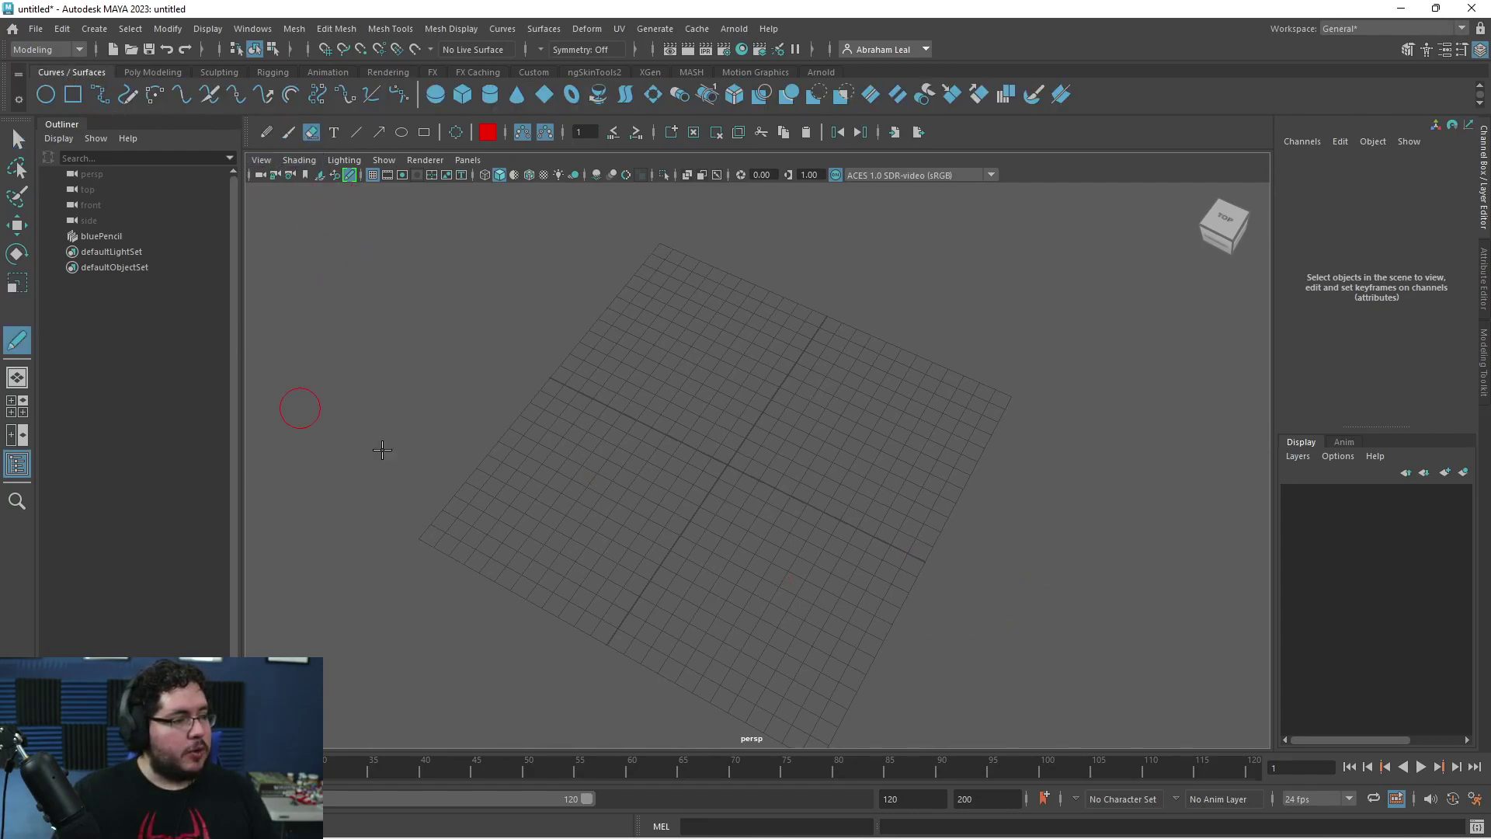
{"action": "left_click", "coordinate": [662, 354]}
{"action": "left_click", "coordinate": [585, 396]}
{"action": "left_click", "coordinate": [624, 514]}
{"action": "left_click", "coordinate": [538, 567]}
{"action": "left_click", "coordinate": [681, 606]}
{"action": "left_click", "coordinate": [708, 597]}
{"action": "key", "text": "Return"}
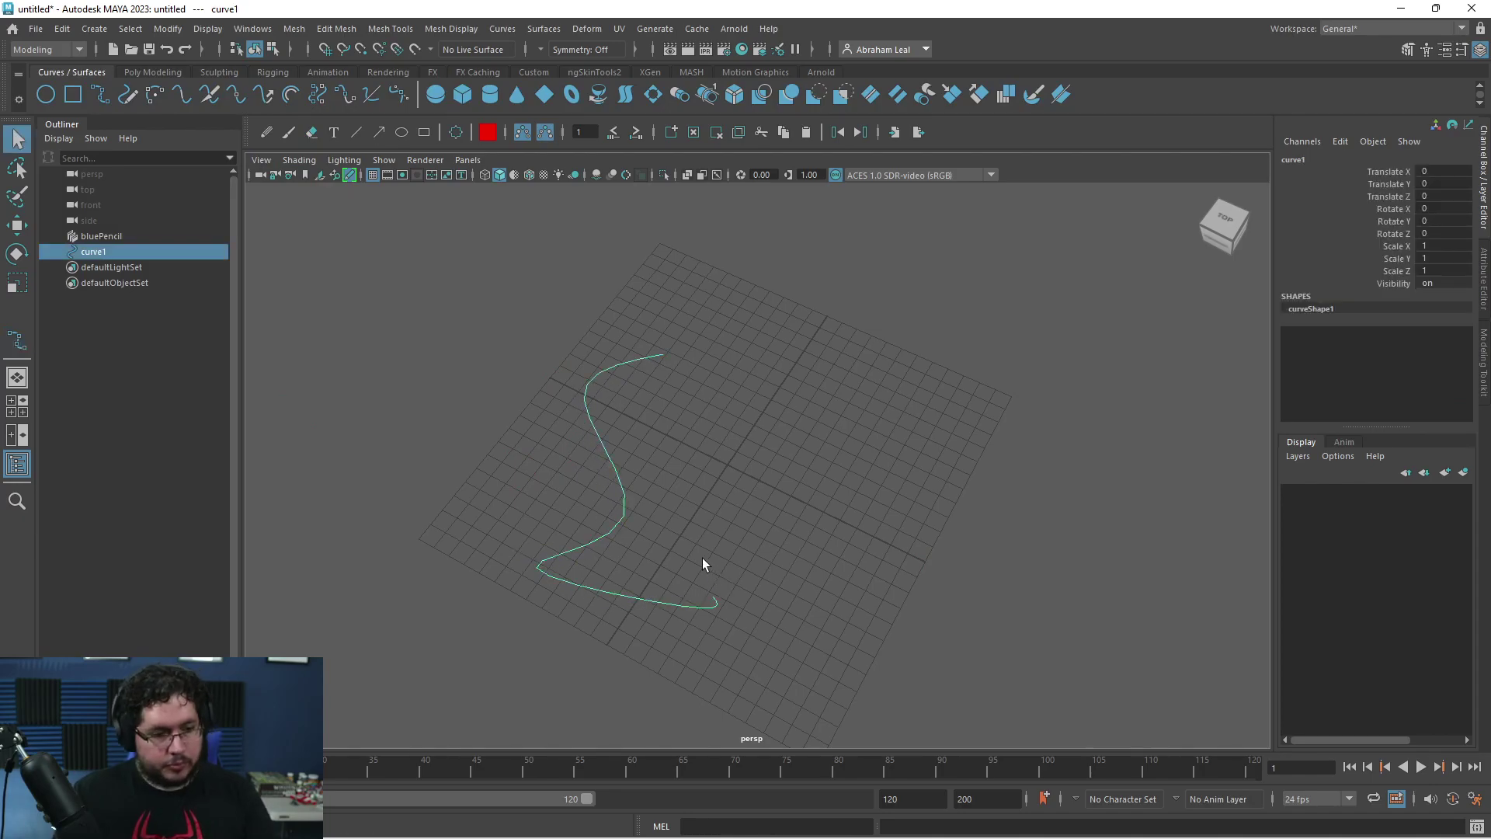
- Duplicate the curve twice, space the copies side by side along the grid, and select all three curves
{"action": "key", "text": "w"}
{"action": "left_click_drag", "start_coordinate": [733, 490], "coordinate": [908, 424]}
{"action": "key", "text": "ctrl+d"}
{"action": "left_click_drag", "start_coordinate": [839, 366], "coordinate": [591, 490]}
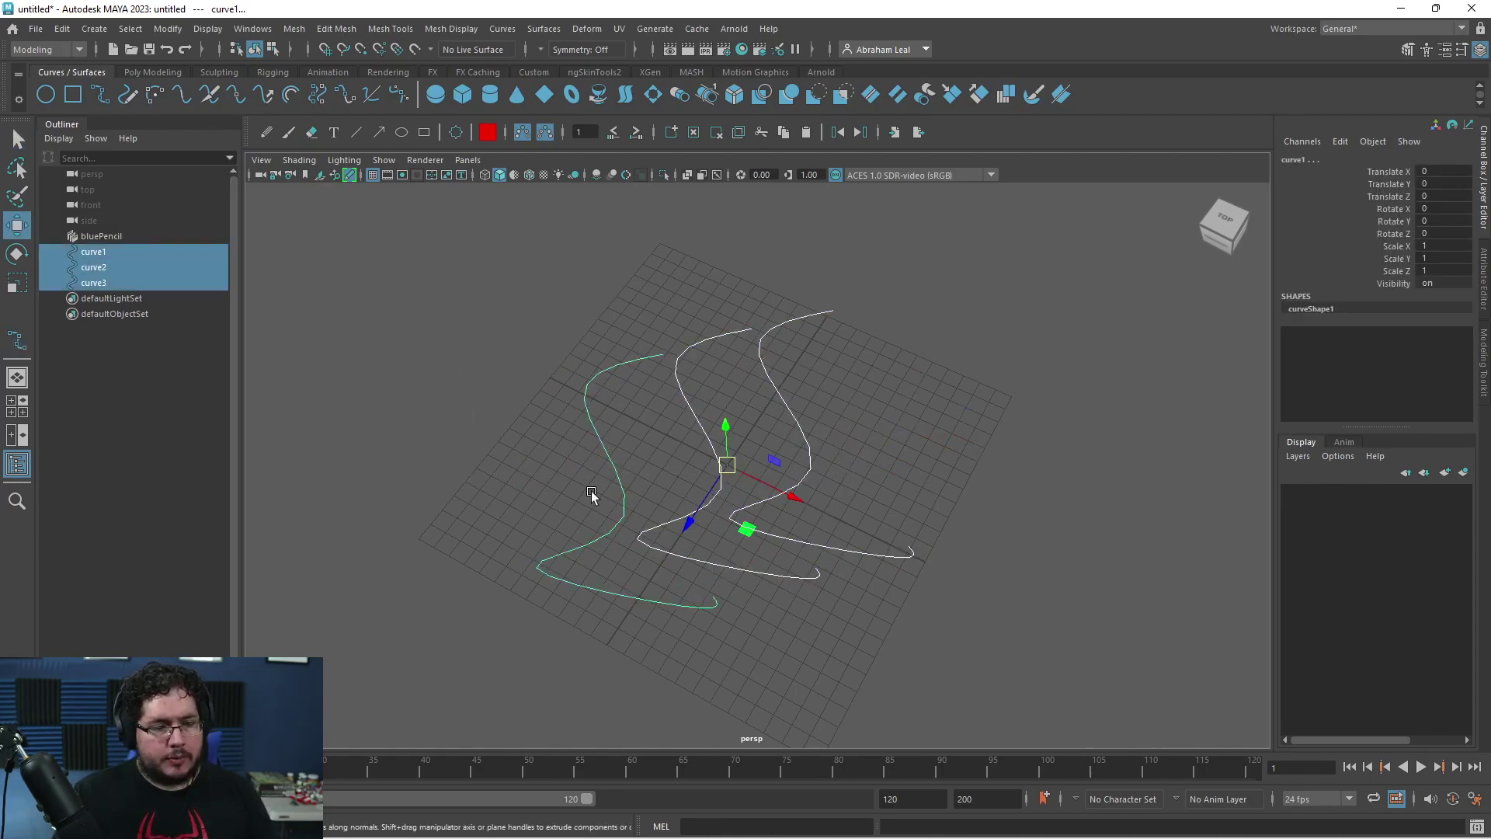
- Try a sweep mesh on the three curves, with a shared scale profile of about 0.19 and precision of about 91
{"action": "left_click", "coordinate": [94, 28]}
{"action": "left_click", "coordinate": [175, 175]}
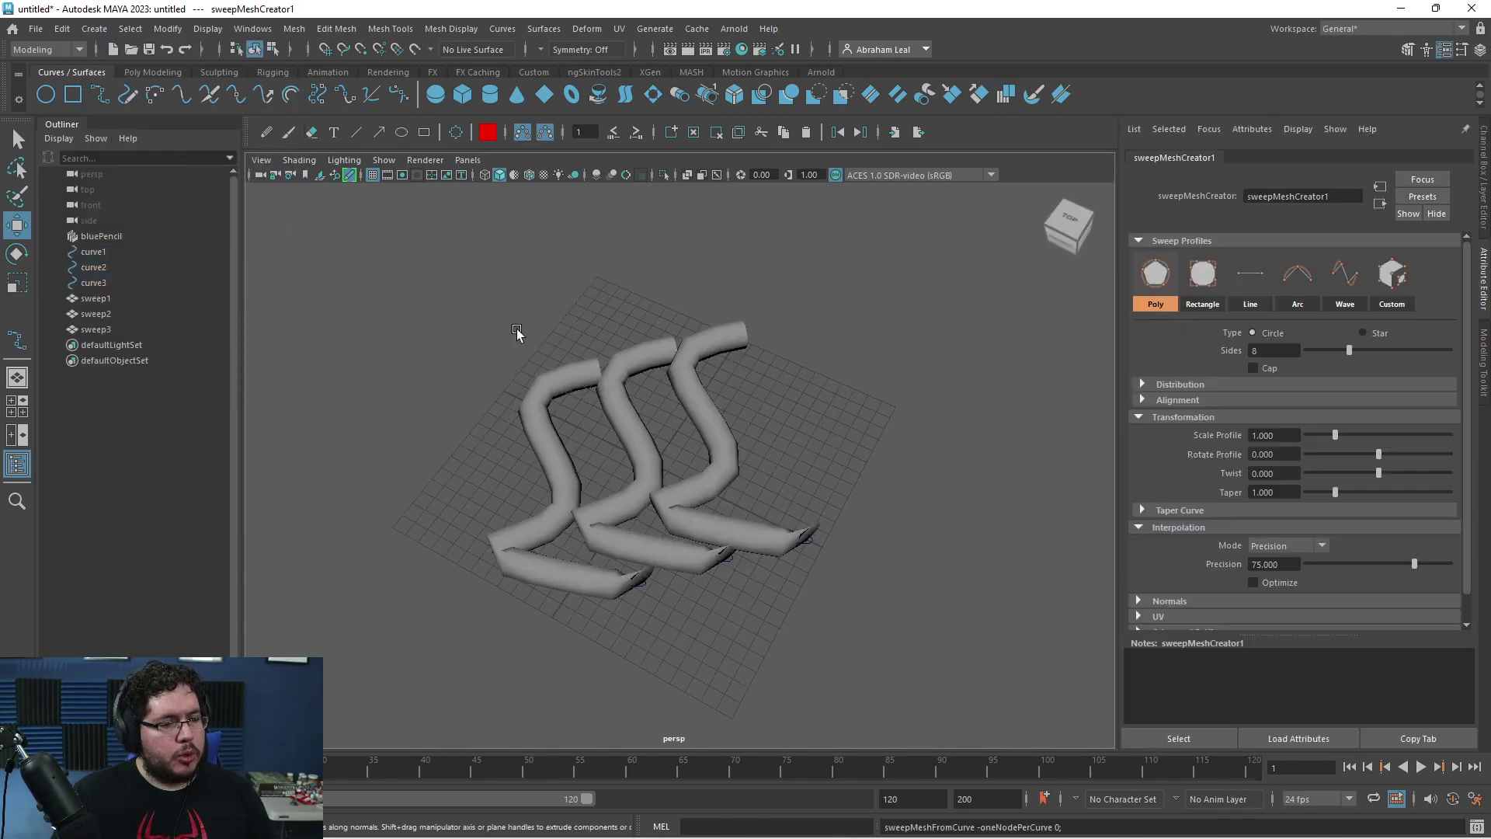
{"action": "key", "text": "f"}
{"action": "left_click_drag", "start_coordinate": [1317, 432], "coordinate": [1312, 436]}
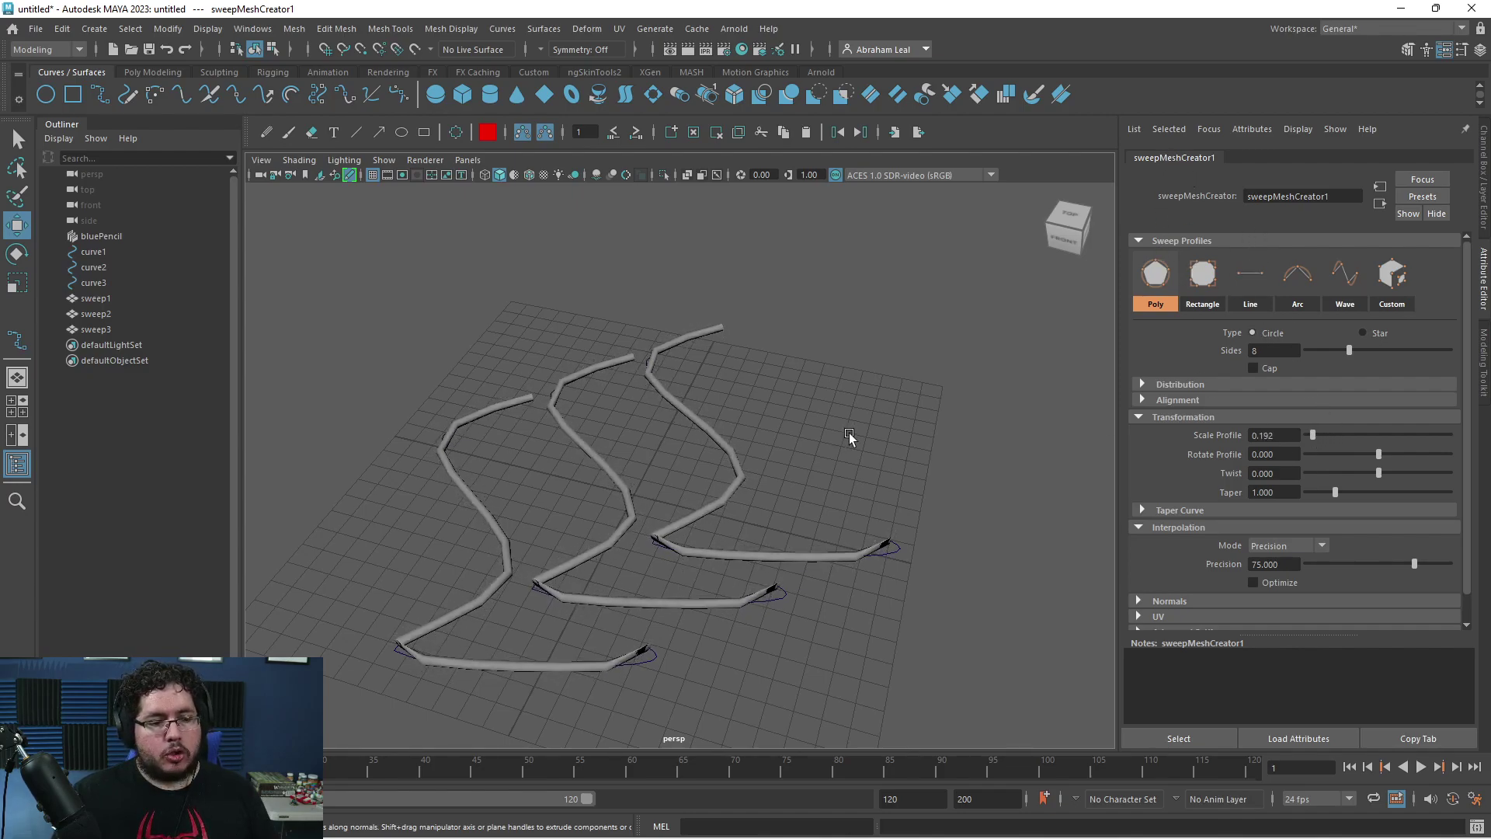
{"action": "left_click_drag", "start_coordinate": [1417, 569], "coordinate": [1434, 569]}
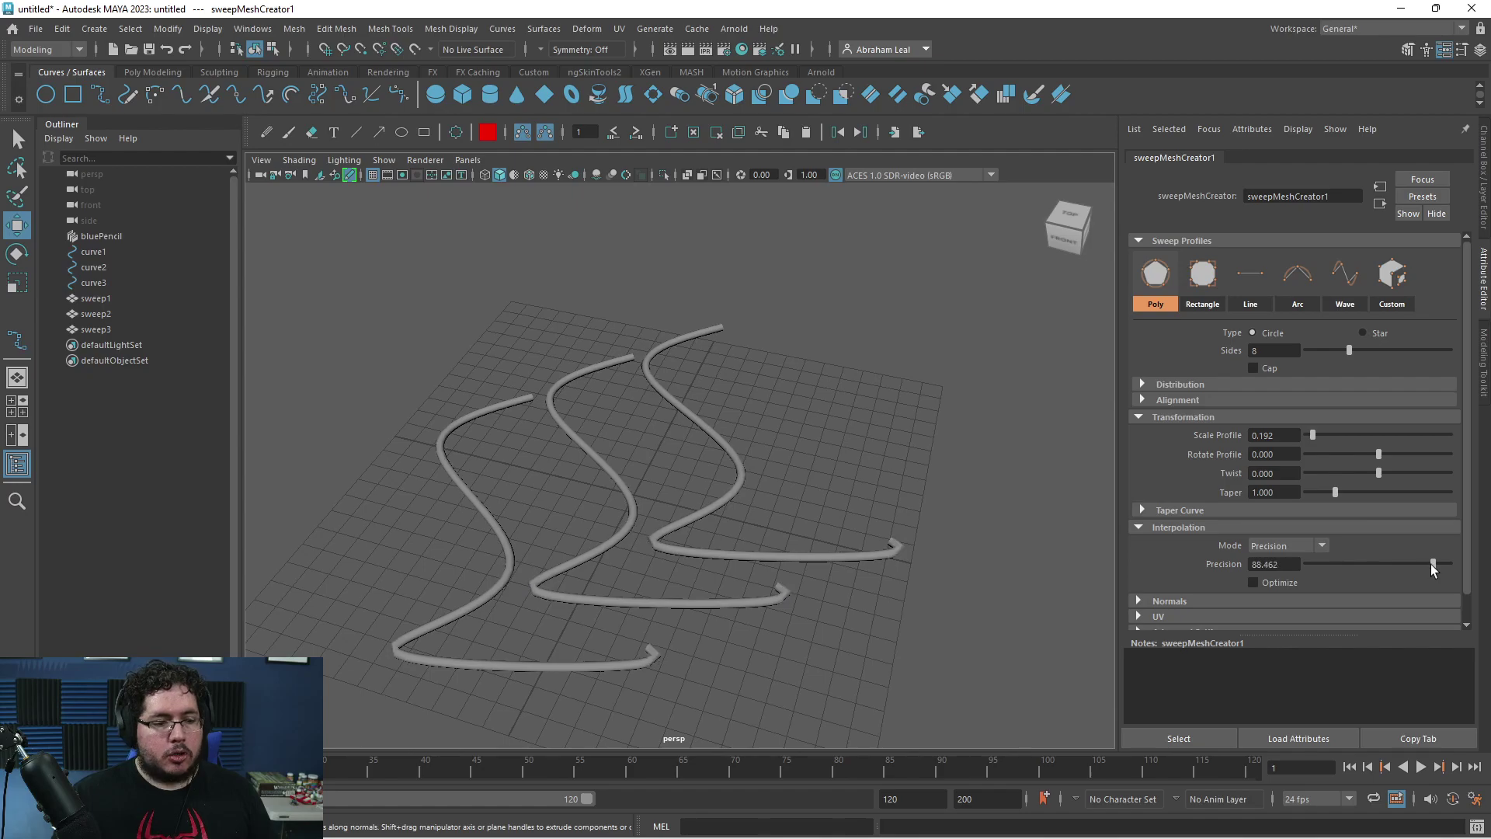
{"action": "left_click_drag", "start_coordinate": [855, 490], "coordinate": [653, 418], "text": "alt"}
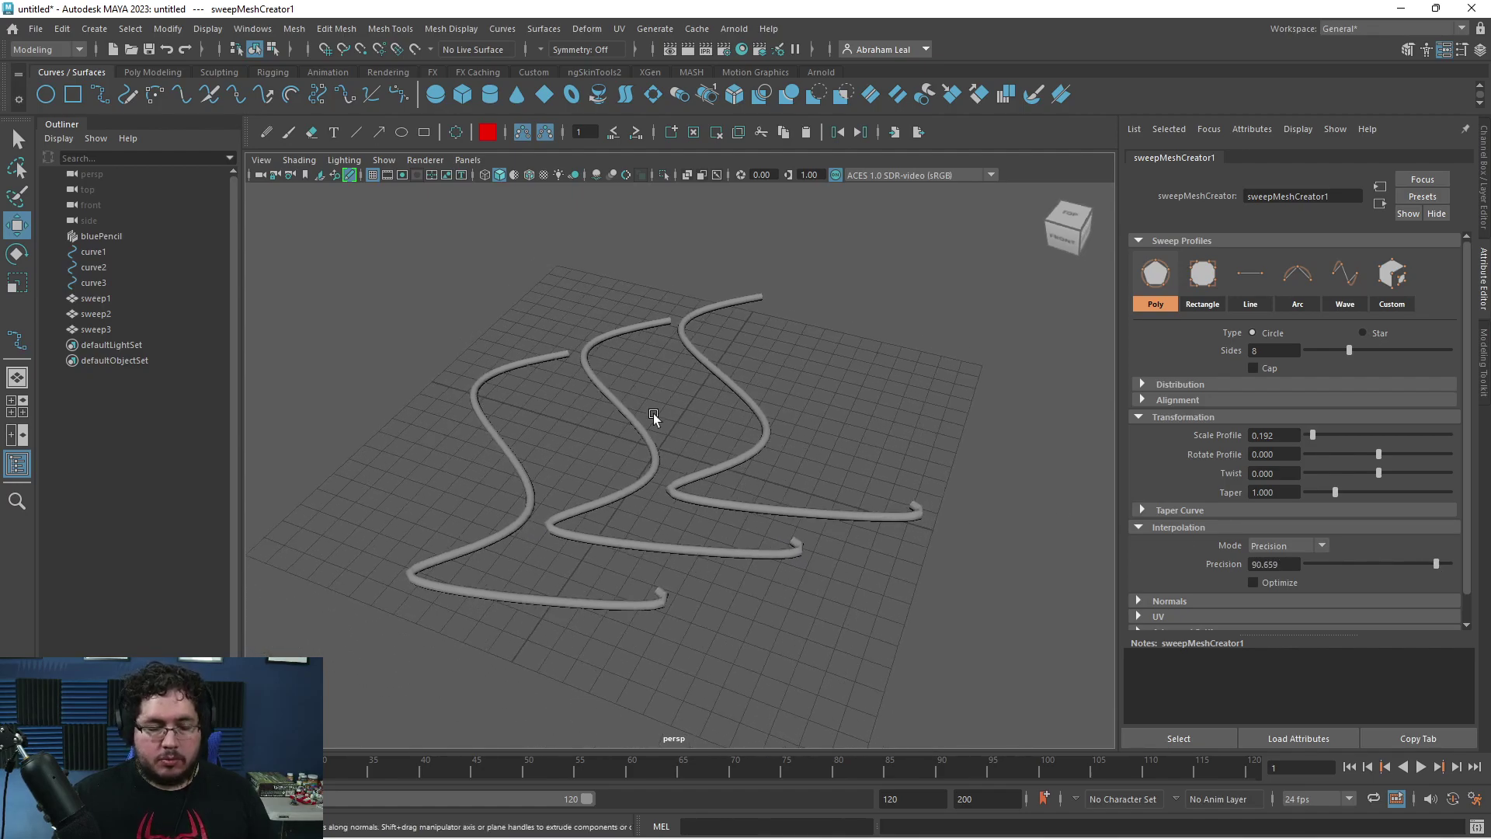
- Undo the sweep settings and the sweep mesh creation, going back to the three selected curves
{"action": "key", "text": "ctrl+z"}
{"action": "key", "text": "ctrl+z"}
{"action": "key", "text": "ctrl+z"}
{"action": "key", "text": "ctrl+z"}
{"action": "key", "text": "ctrl+z"}
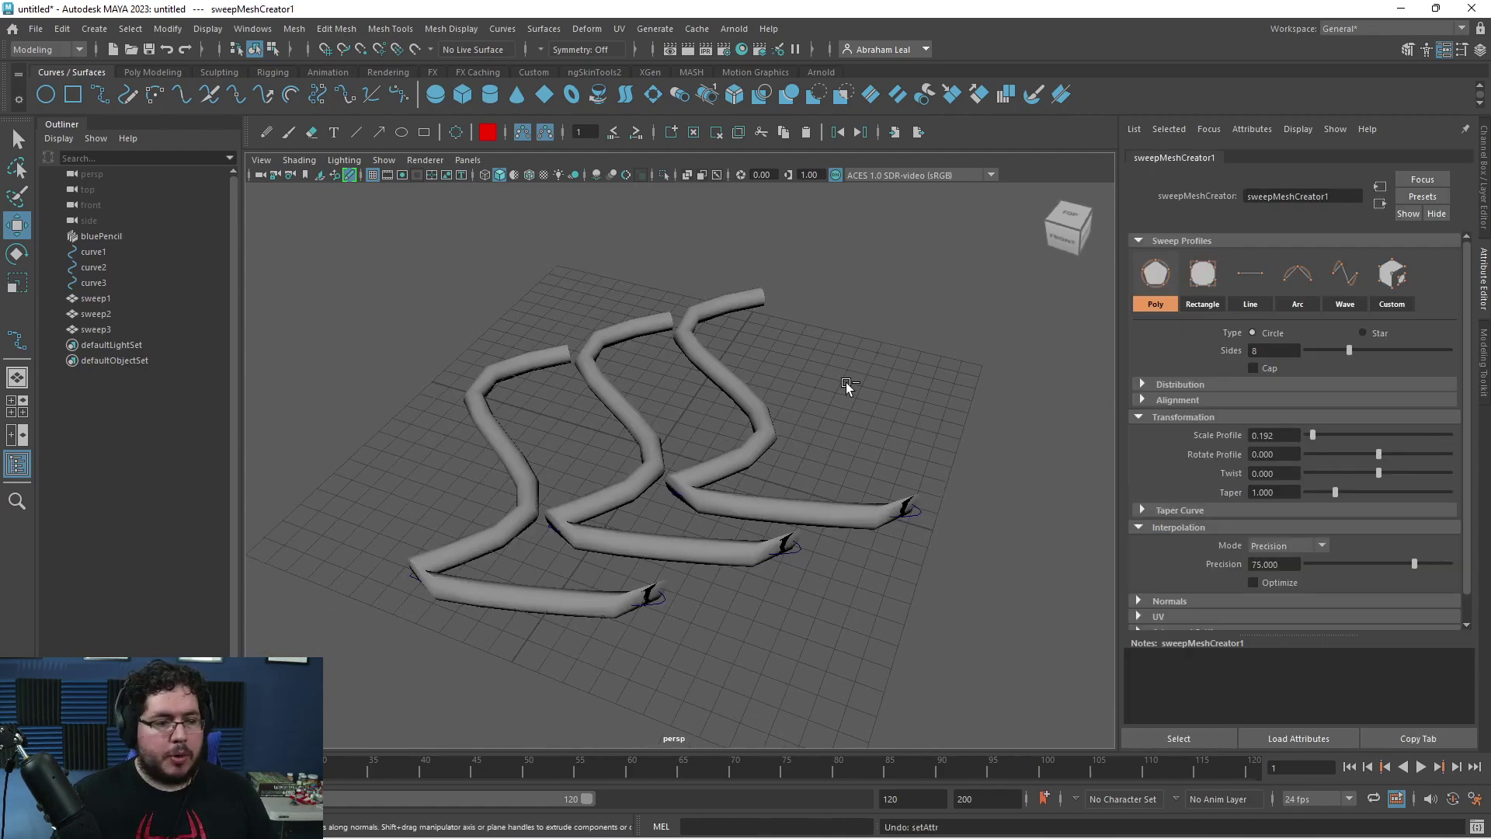
- Sweep the three curves using one node for each curve, and set the front sweep's scale profile to 0.275 and precision to about 99.45
{"action": "left_click", "coordinate": [94, 29]}
{"action": "left_click", "coordinate": [293, 168]}
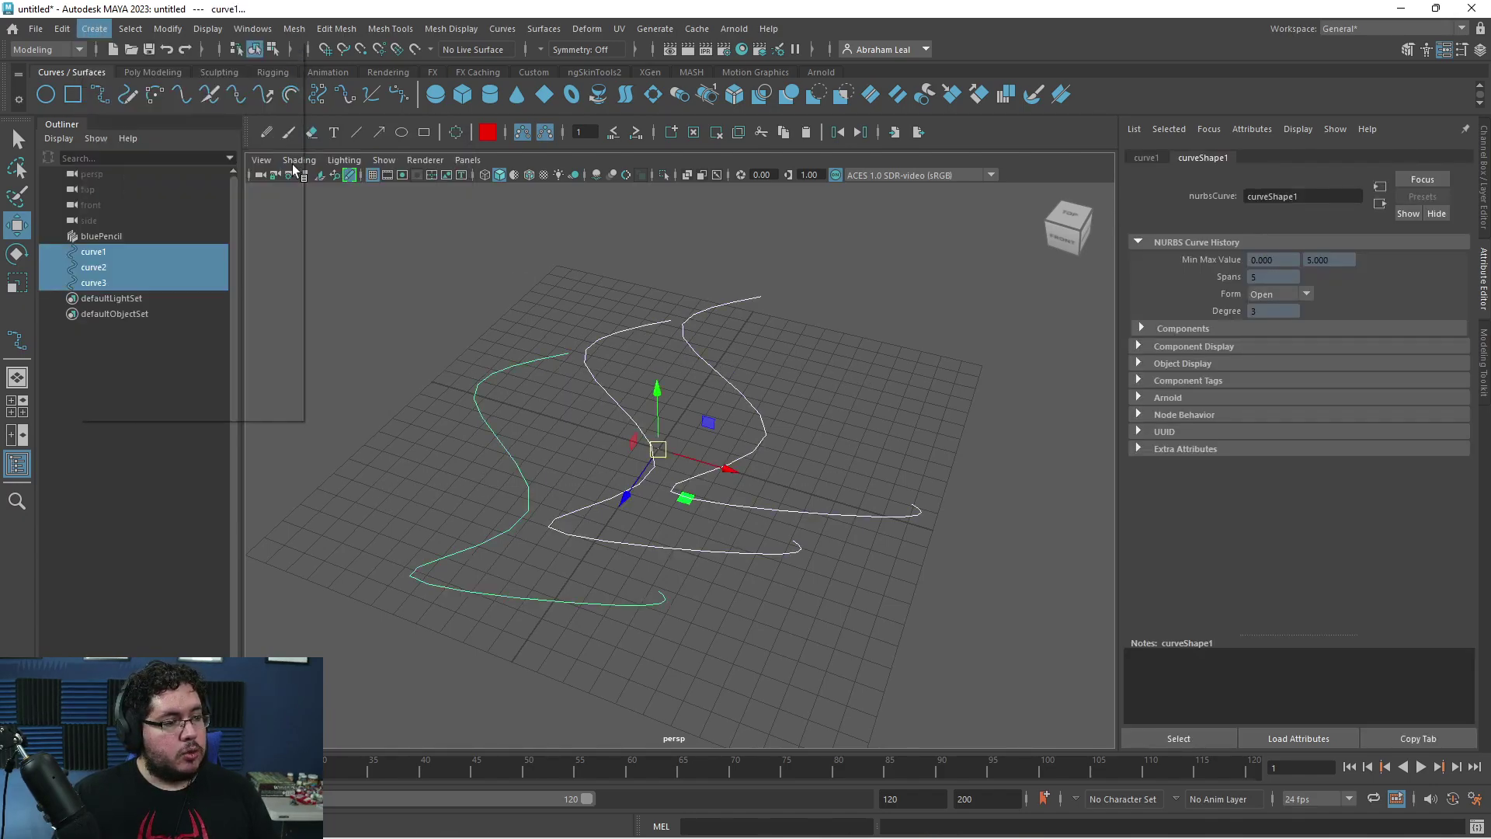
{"action": "left_click", "coordinate": [672, 346]}
{"action": "left_click", "coordinate": [727, 553]}
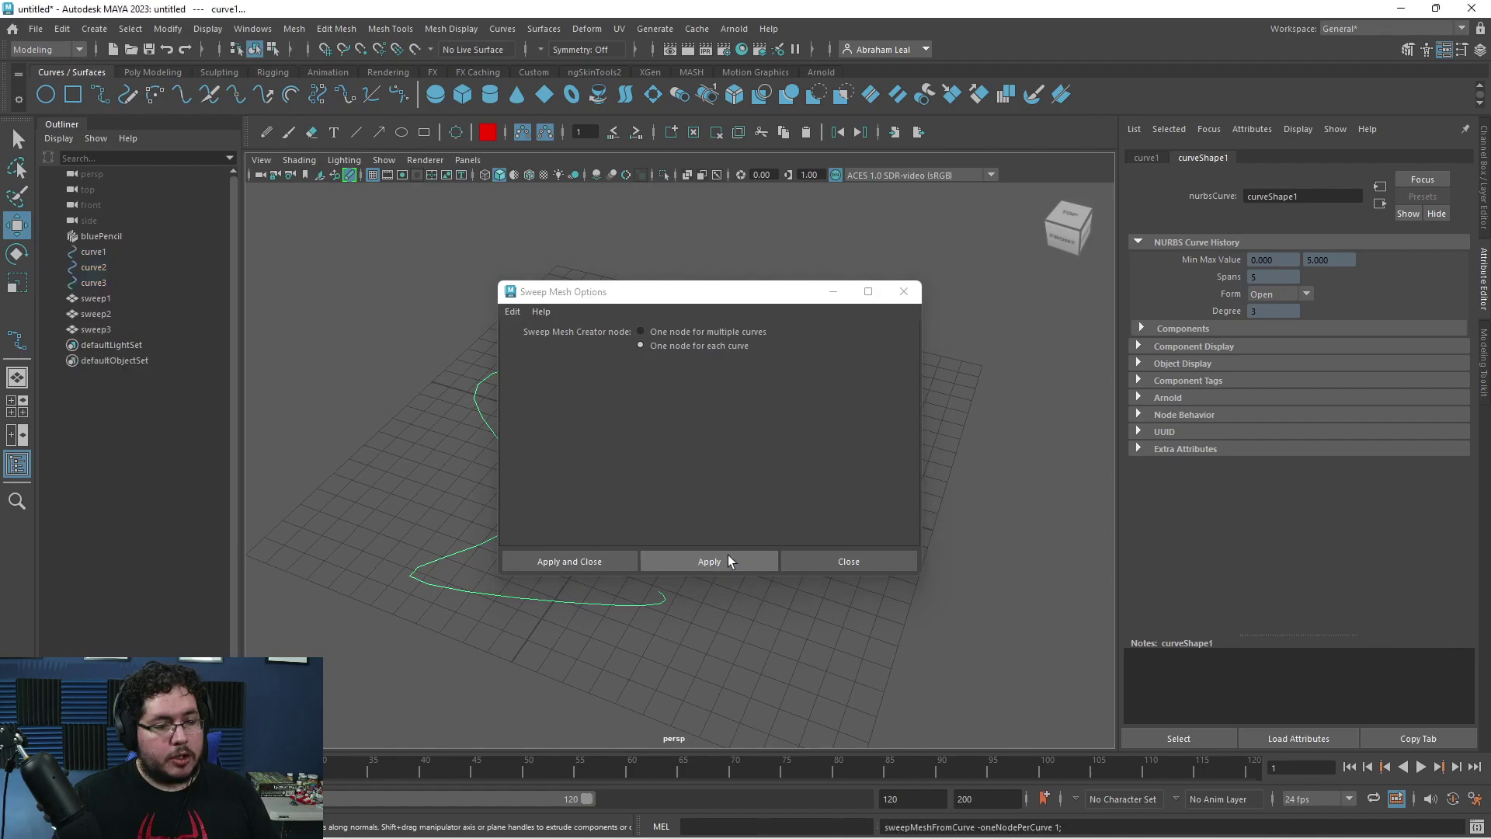
{"action": "left_click", "coordinate": [902, 292]}
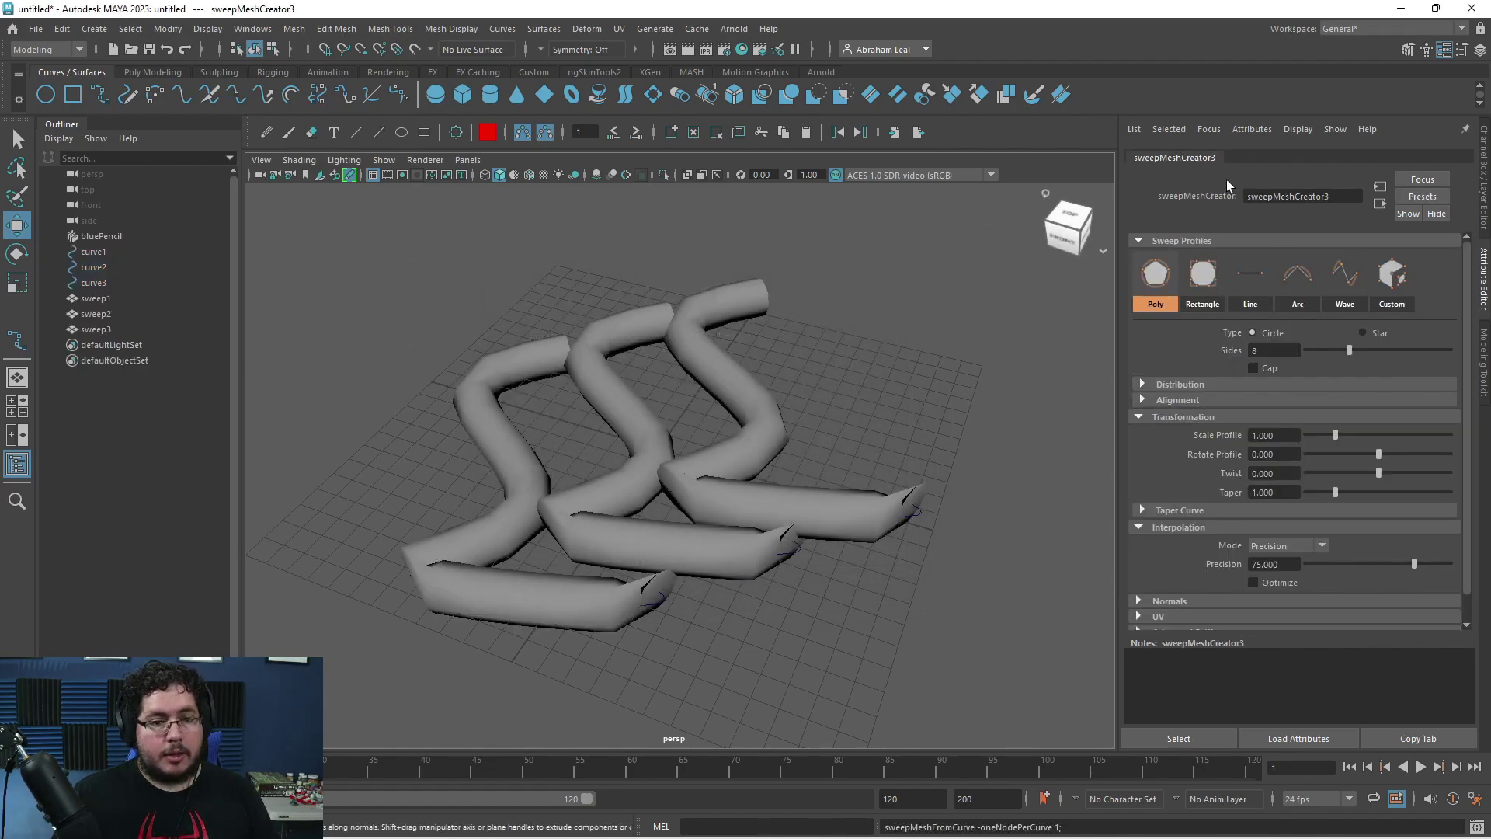
{"action": "left_click_drag", "start_coordinate": [1334, 441], "coordinate": [1315, 441]}
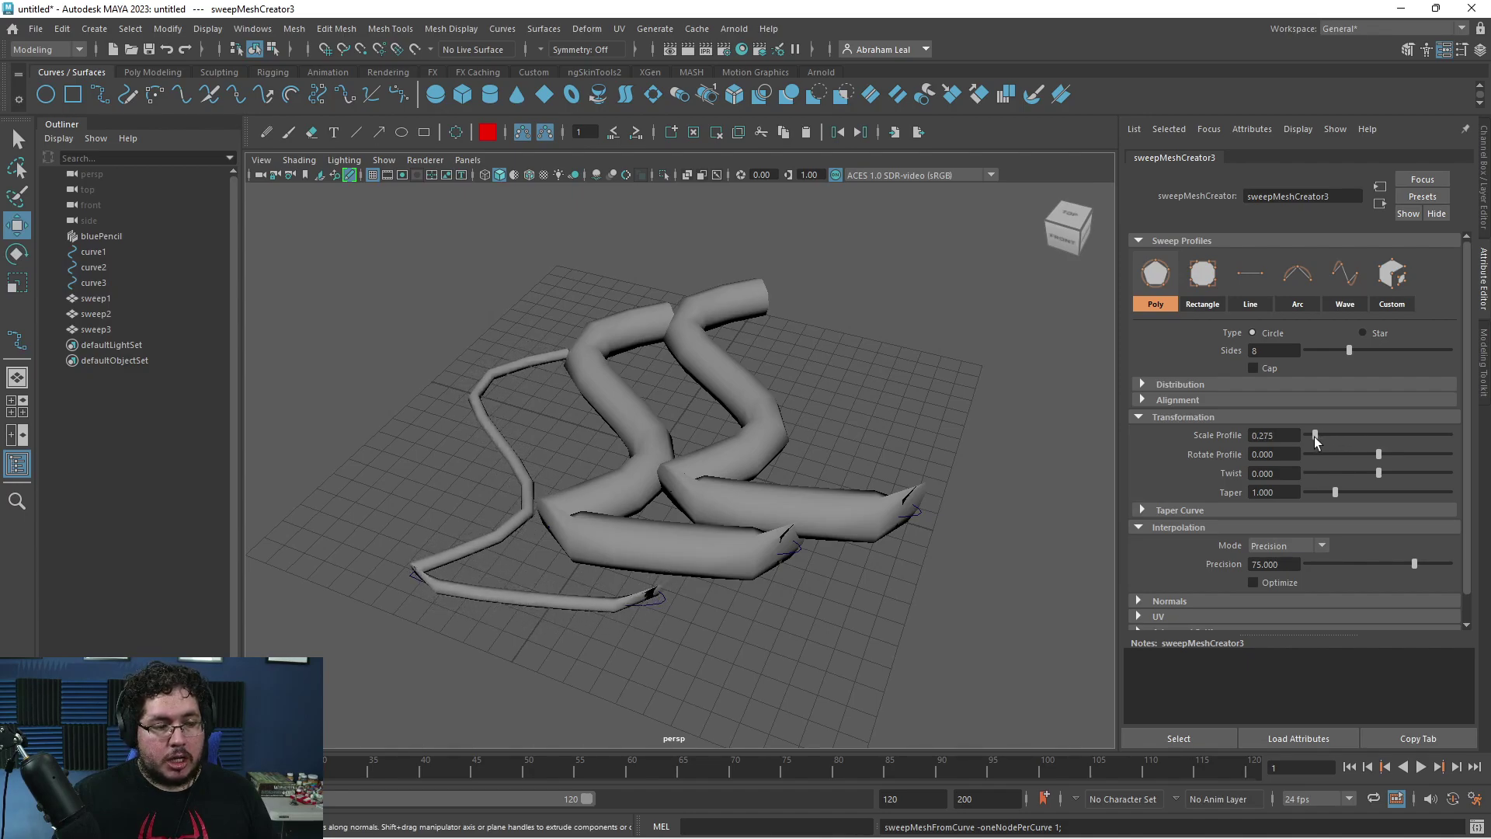
{"action": "left_click_drag", "start_coordinate": [1414, 564], "coordinate": [1432, 565]}
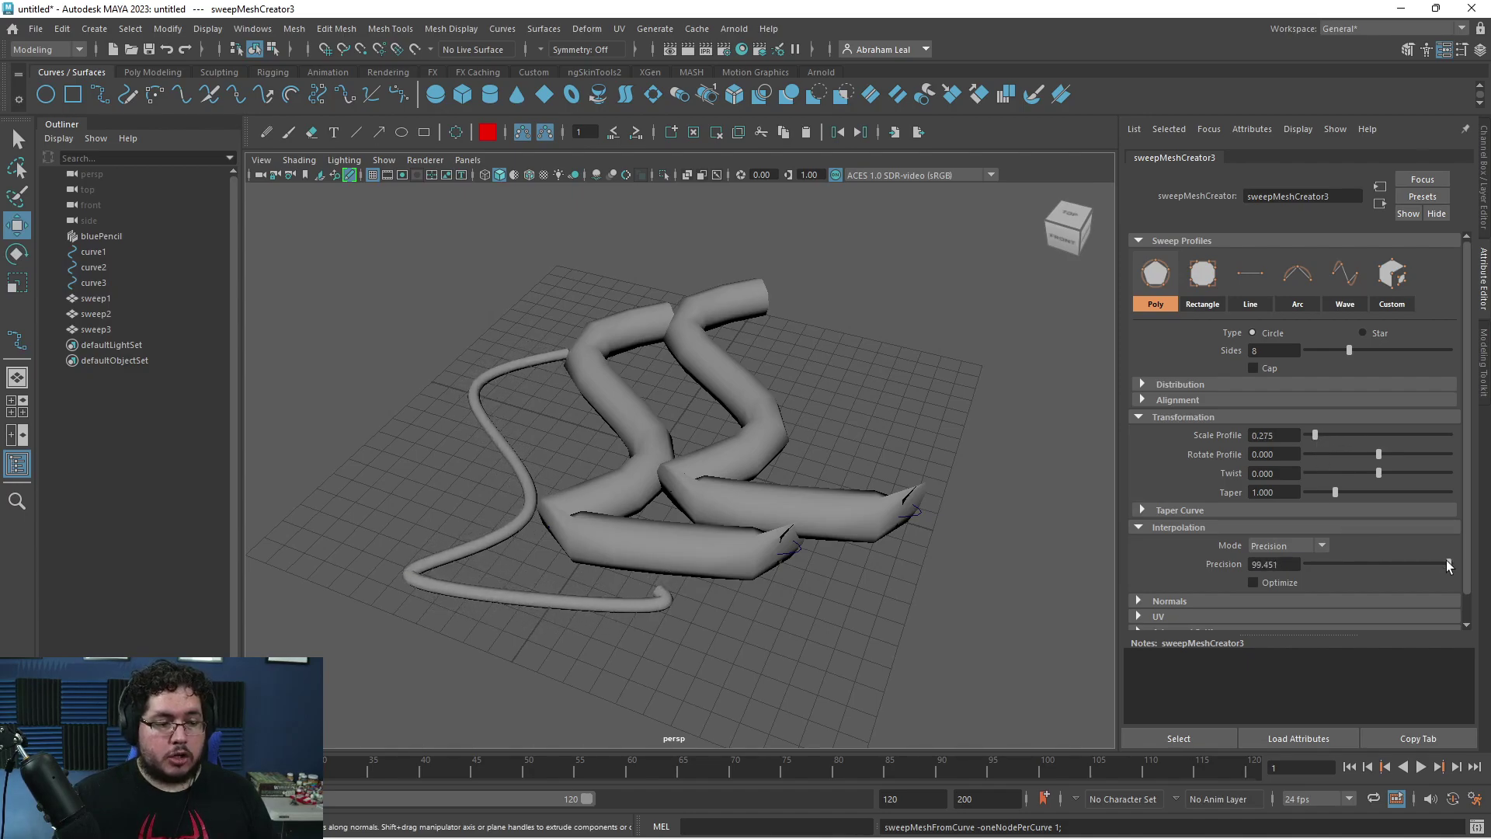
- Give the middle sweep a Rectangle profile with scale profile 0.440, and raise its precision to smooth the bends
{"action": "left_click", "coordinate": [635, 466]}
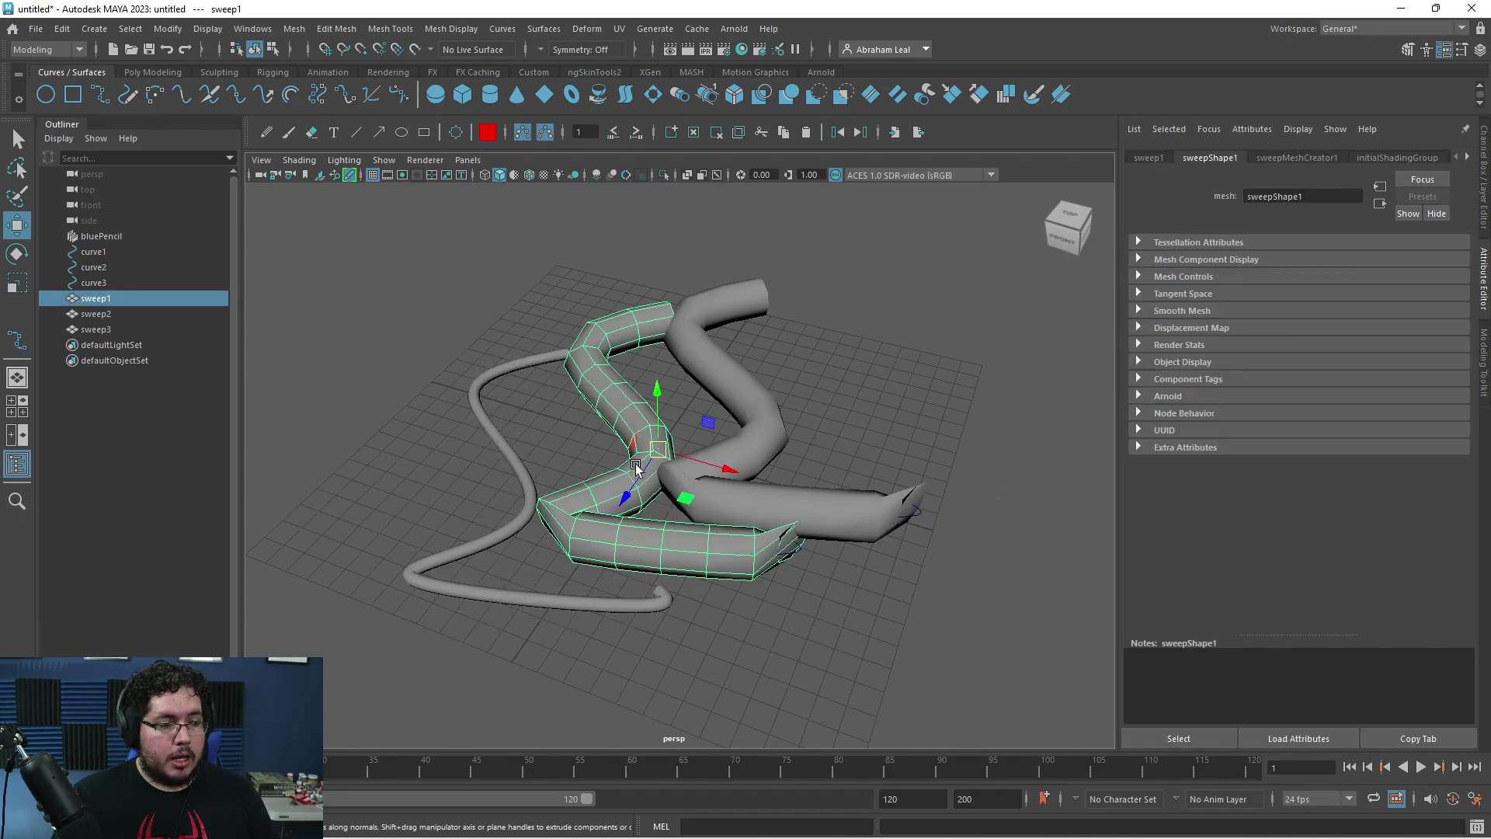
{"action": "left_click", "coordinate": [1272, 156]}
{"action": "left_click", "coordinate": [1202, 276]}
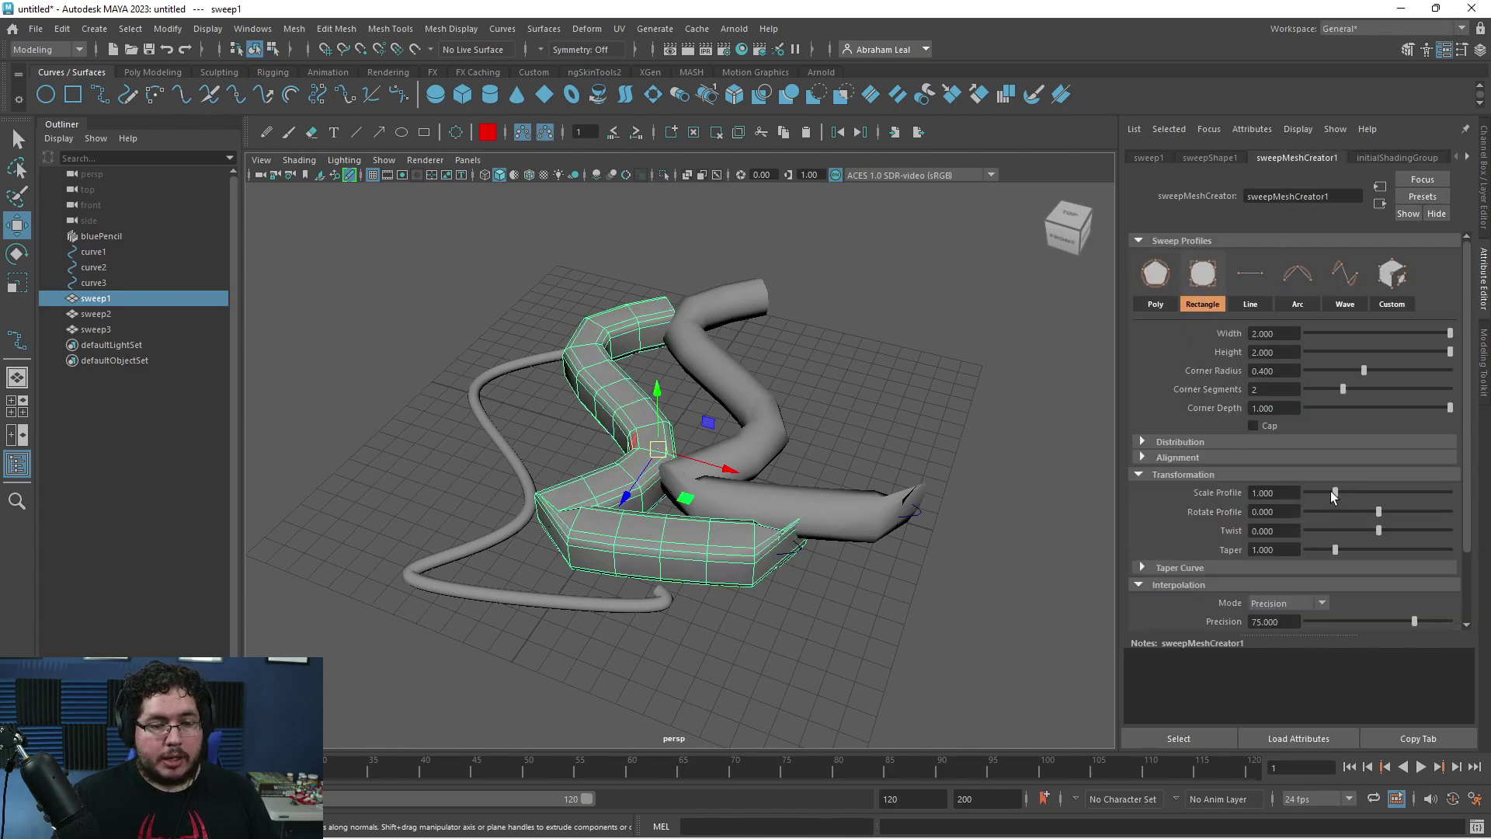
{"action": "mouse_move", "coordinate": [1333, 496]}
{"action": "left_mouse_down"}
{"action": "mouse_move", "coordinate": [1370, 496]}
{"action": "mouse_move", "coordinate": [1320, 497]}
{"action": "left_mouse_up"}
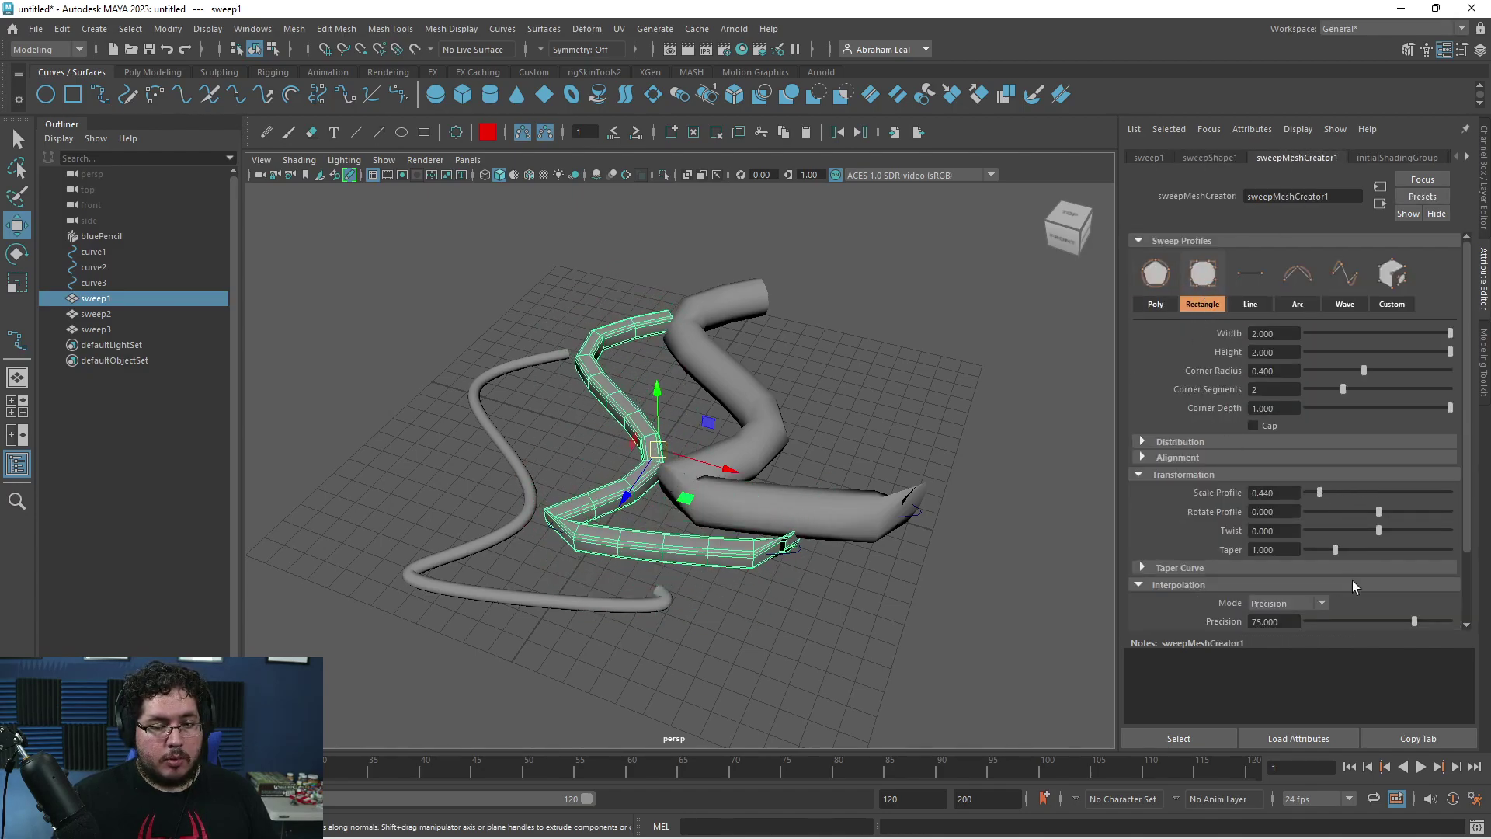
{"action": "key", "text": "ctrl+z"}
{"action": "key", "text": "ctrl+z"}
{"action": "key", "text": "ctrl+z"}
- Give the rear sweep a Rectangle profile 0.901 wide and 0.967 high with scale profile 0.385, raise its precision, and deselect it
{"action": "left_click", "coordinate": [784, 388]}
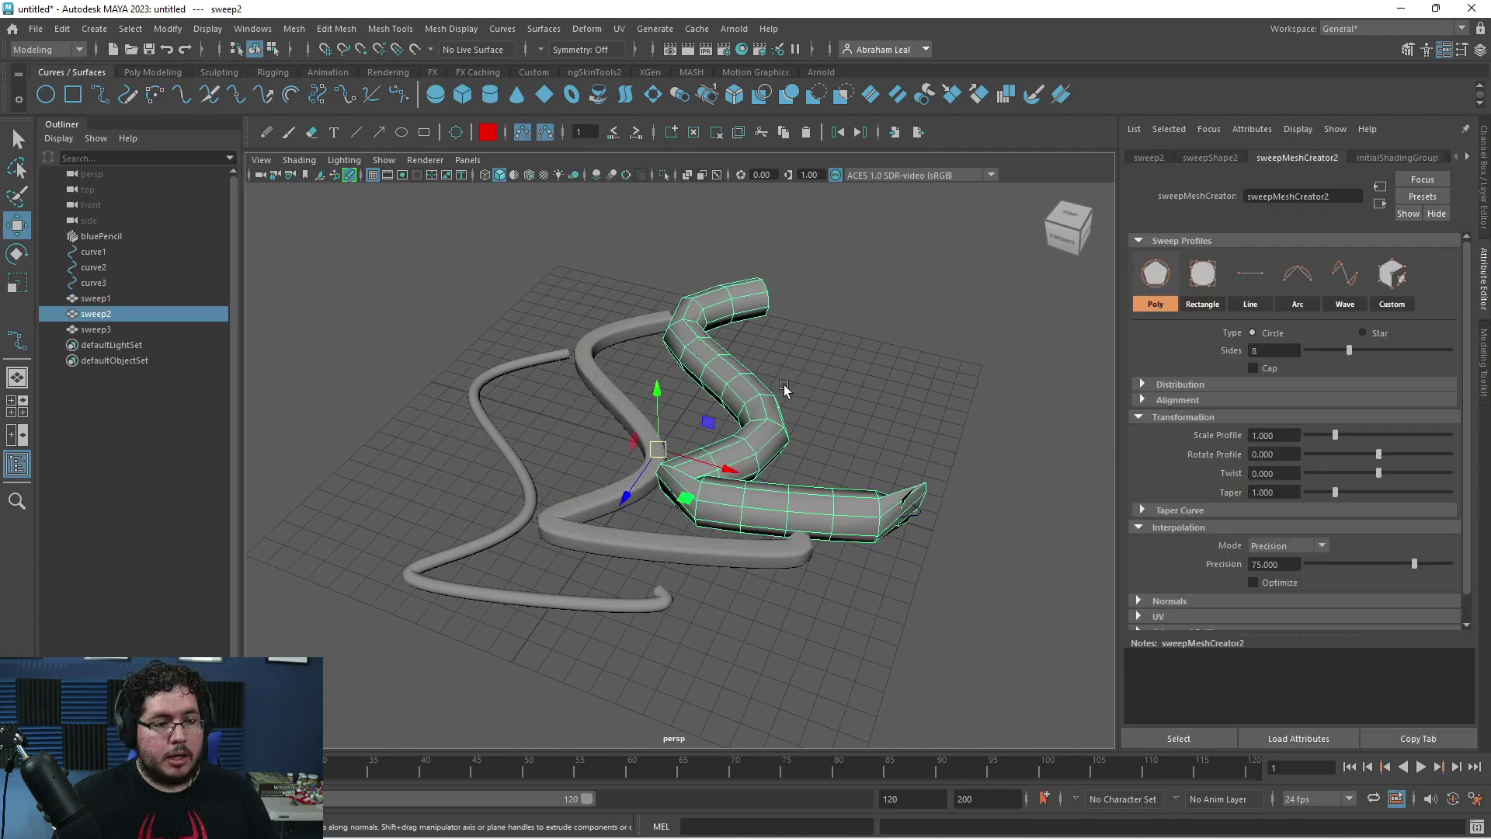
{"action": "left_click", "coordinate": [1202, 275]}
{"action": "mouse_move", "coordinate": [1375, 334]}
{"action": "left_mouse_down"}
{"action": "mouse_move", "coordinate": [1344, 334]}
{"action": "mouse_move", "coordinate": [1368, 334]}
{"action": "mouse_move", "coordinate": [1375, 352]}
{"action": "left_mouse_up"}
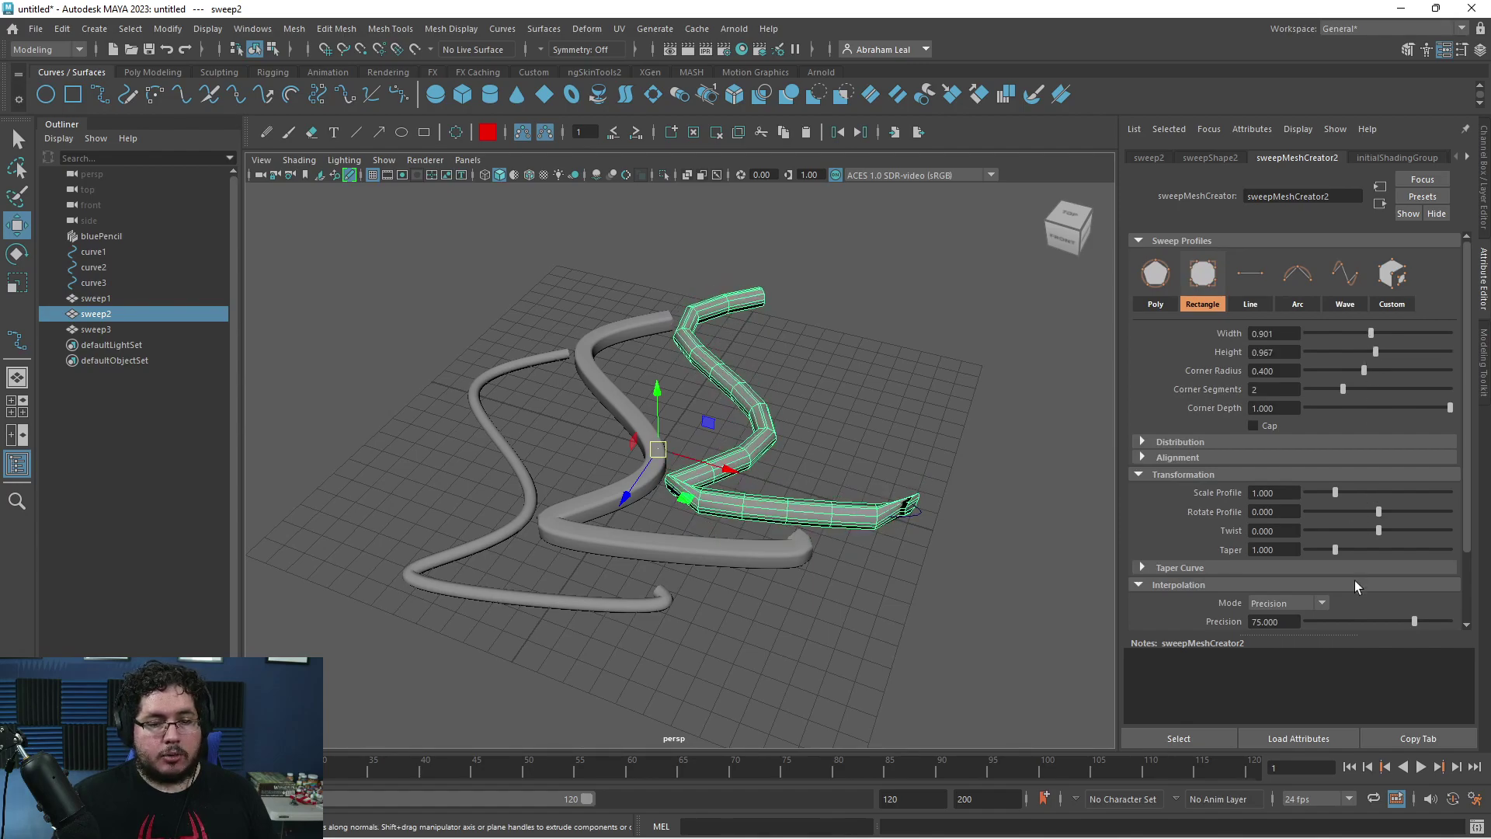
{"action": "left_click_drag", "start_coordinate": [1337, 492], "coordinate": [1318, 502]}
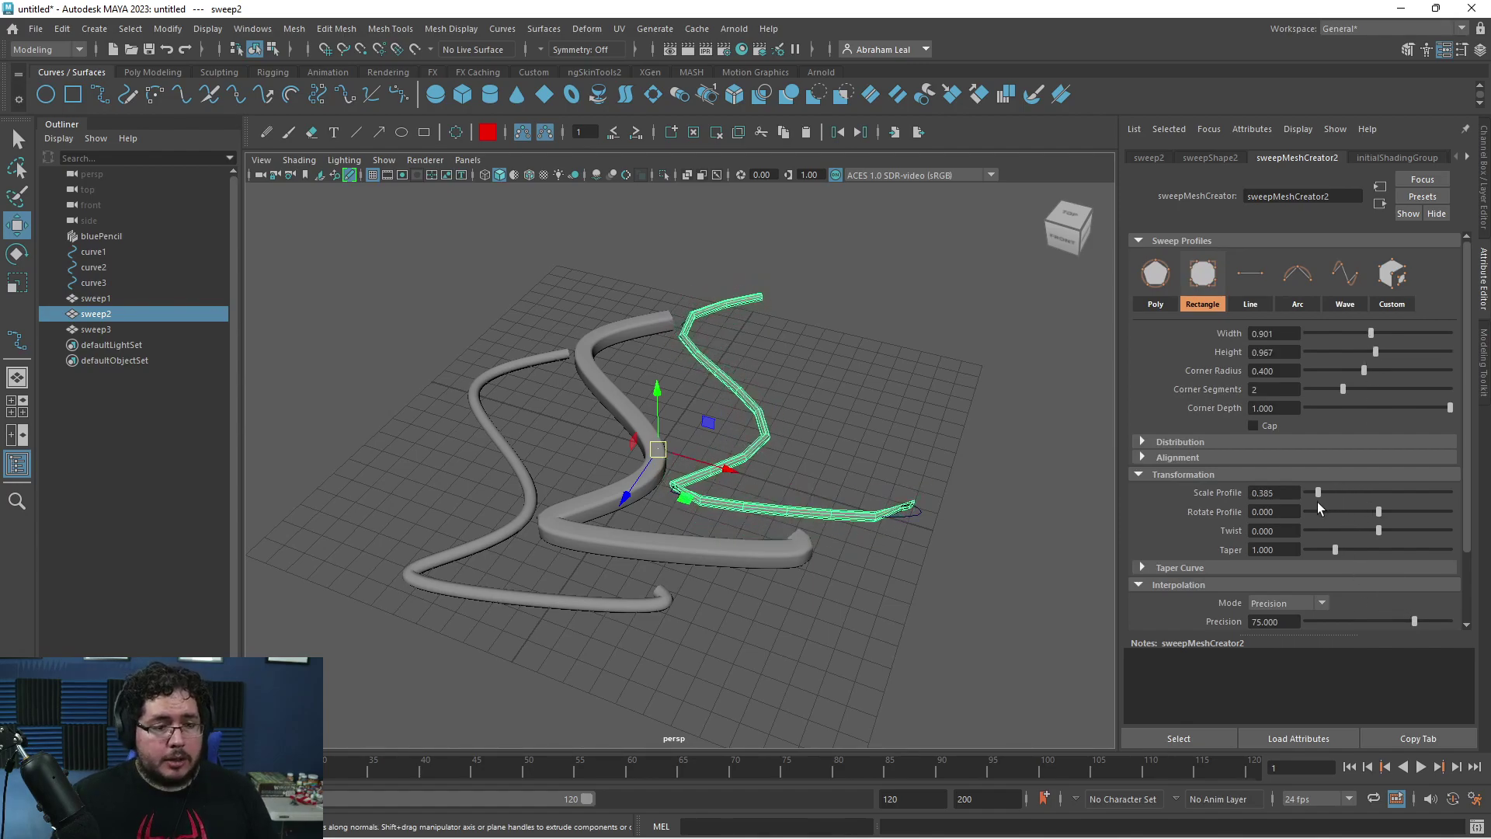
{"action": "left_click_drag", "start_coordinate": [1385, 619], "coordinate": [1433, 622]}
{"action": "left_click", "coordinate": [1002, 443]}
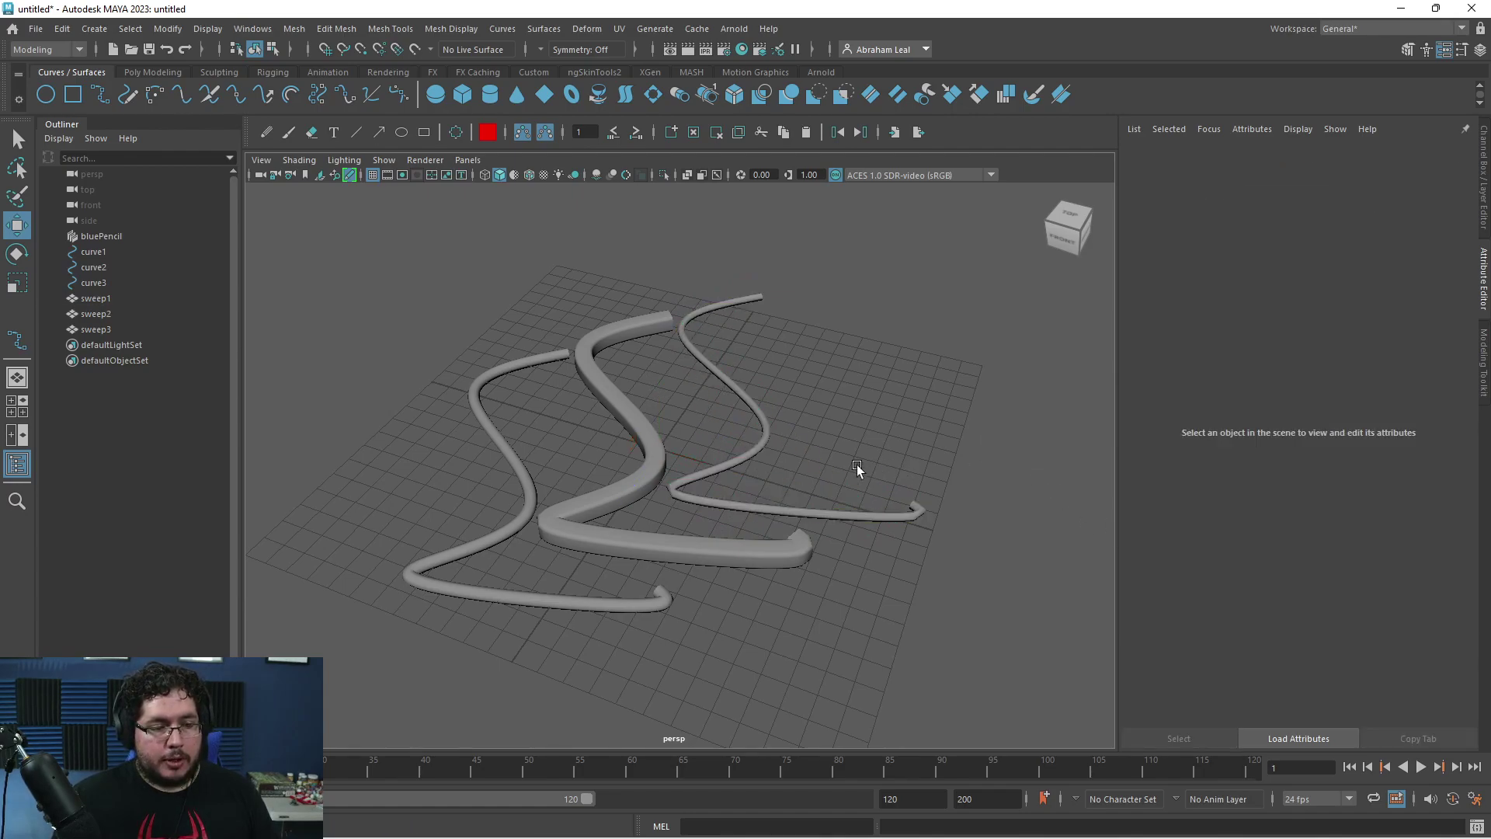
- Select all the curves and sweep meshes in the view and delete them
{"action": "left_click_drag", "start_coordinate": [856, 464], "coordinate": [703, 365], "text": "alt"}
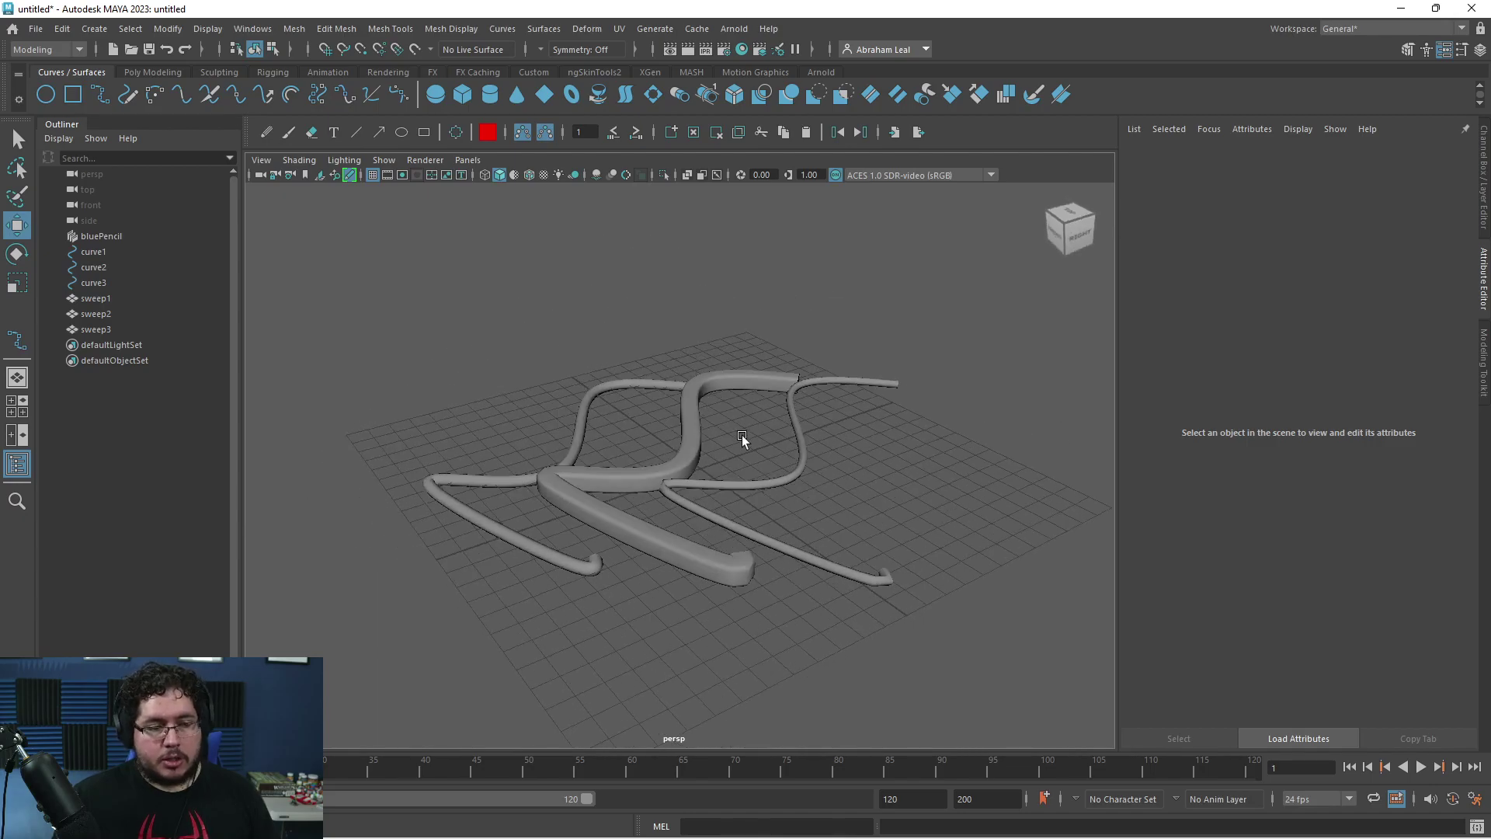
{"action": "left_click_drag", "start_coordinate": [975, 333], "coordinate": [430, 501]}
{"action": "key", "text": "Delete"}
- Read the Sweep Mesh on the Poly Shelf note in the browser, and return to Maya to locate the tool among the Poly Modeling tools
{"action": "key", "text": "alt+Tab"}
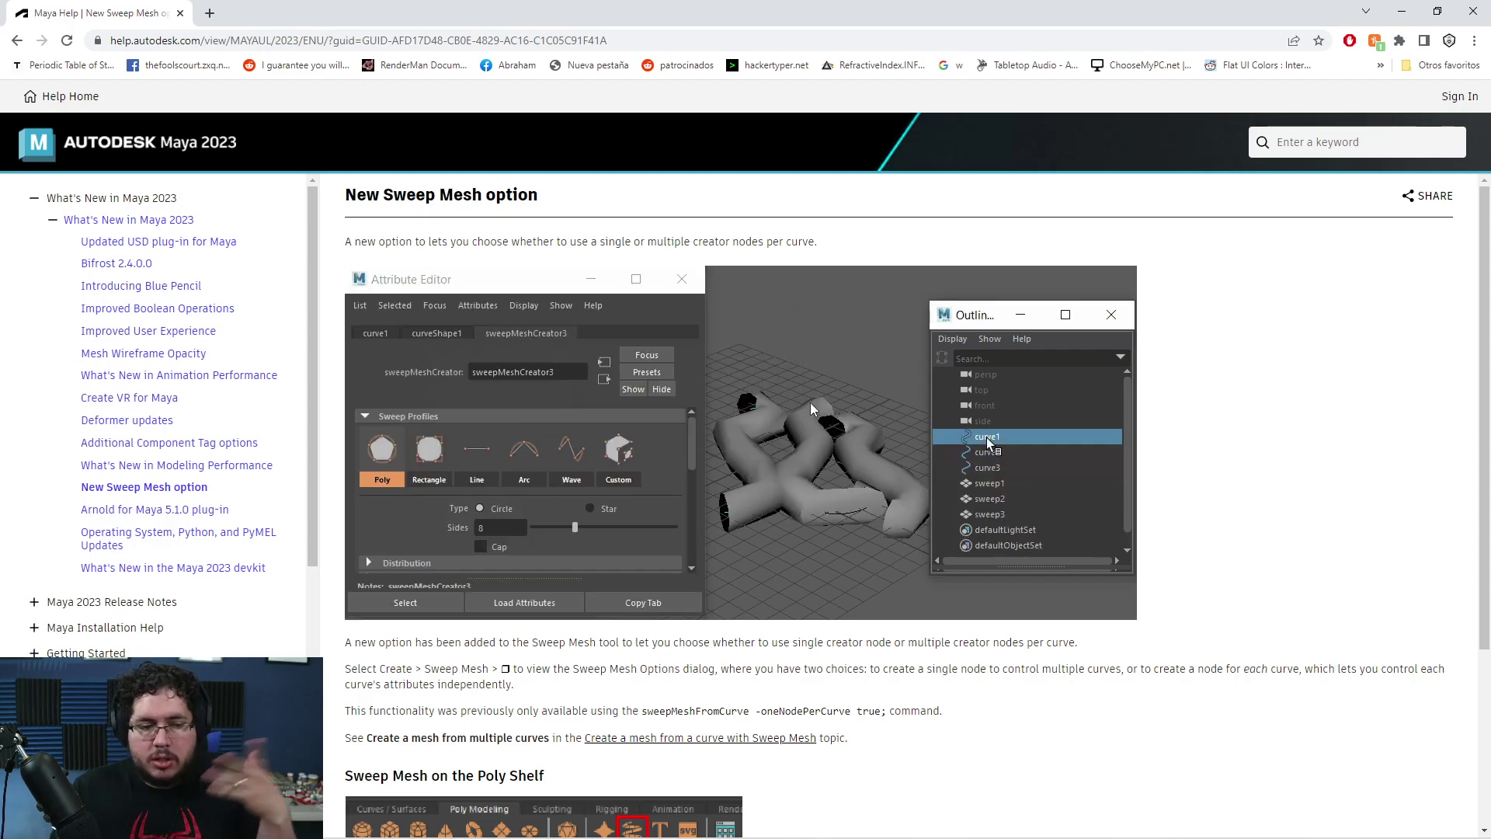
{"action": "scroll", "coordinate": [836, 441], "scroll_direction": "down", "scroll_amount": 3}
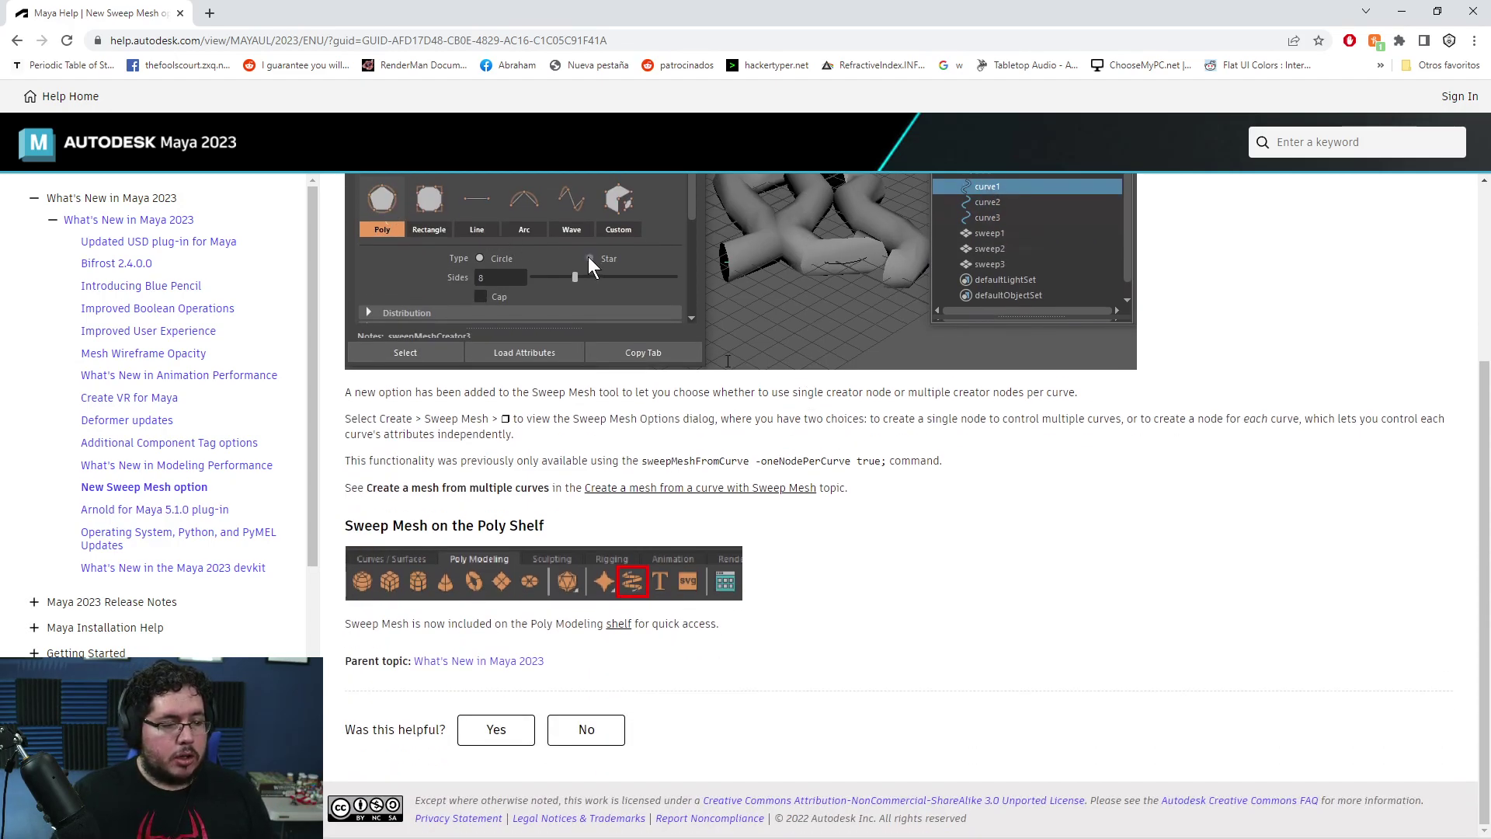
{"action": "left_click", "coordinate": [1401, 12]}
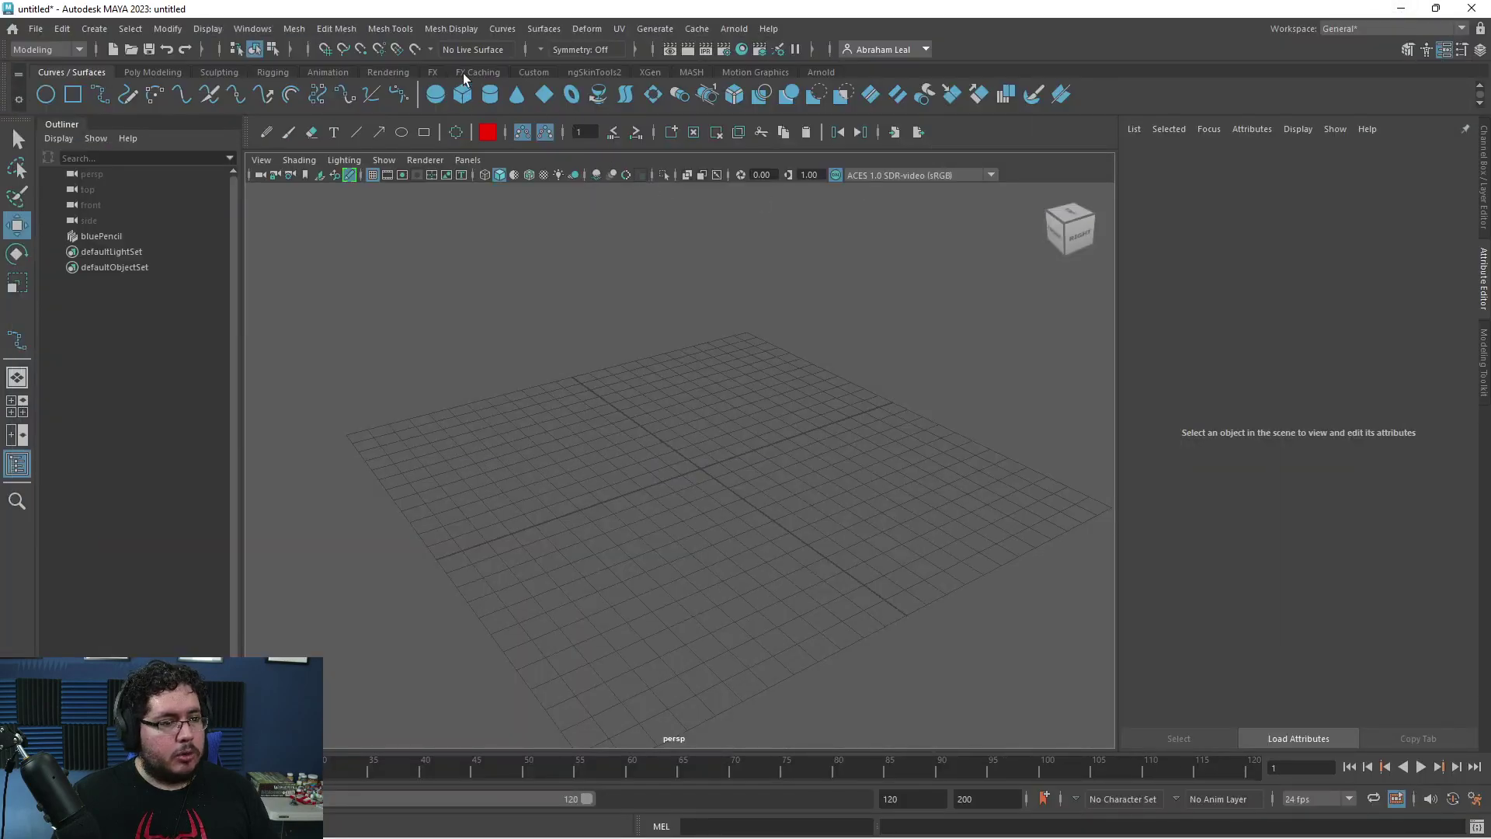
{"action": "left_click", "coordinate": [173, 71]}
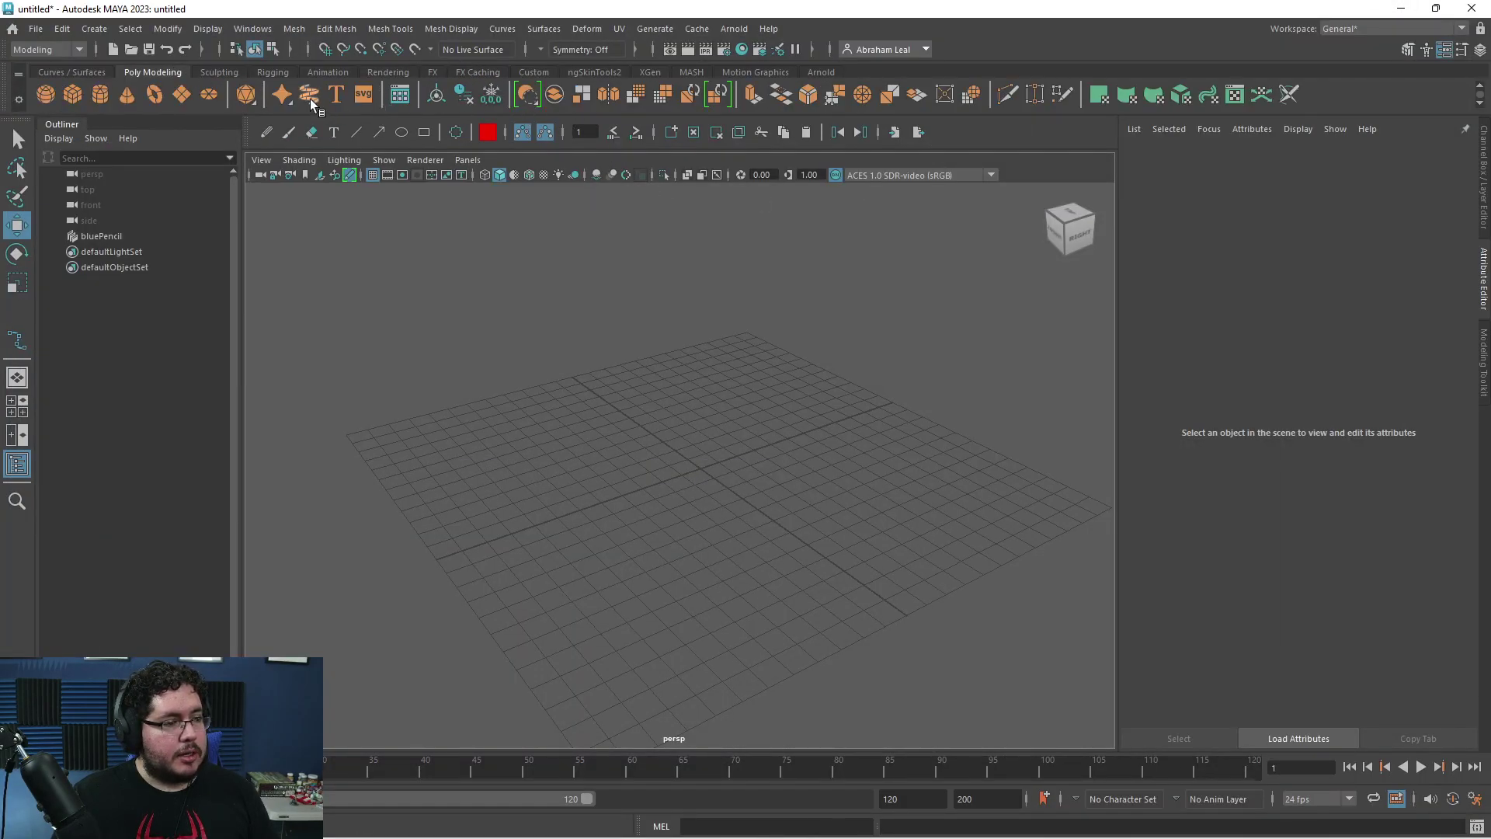
- Search the Plug-in Manager for sweep, close the manager, and switch back to the help page in the browser
{"action": "left_click", "coordinate": [252, 29]}
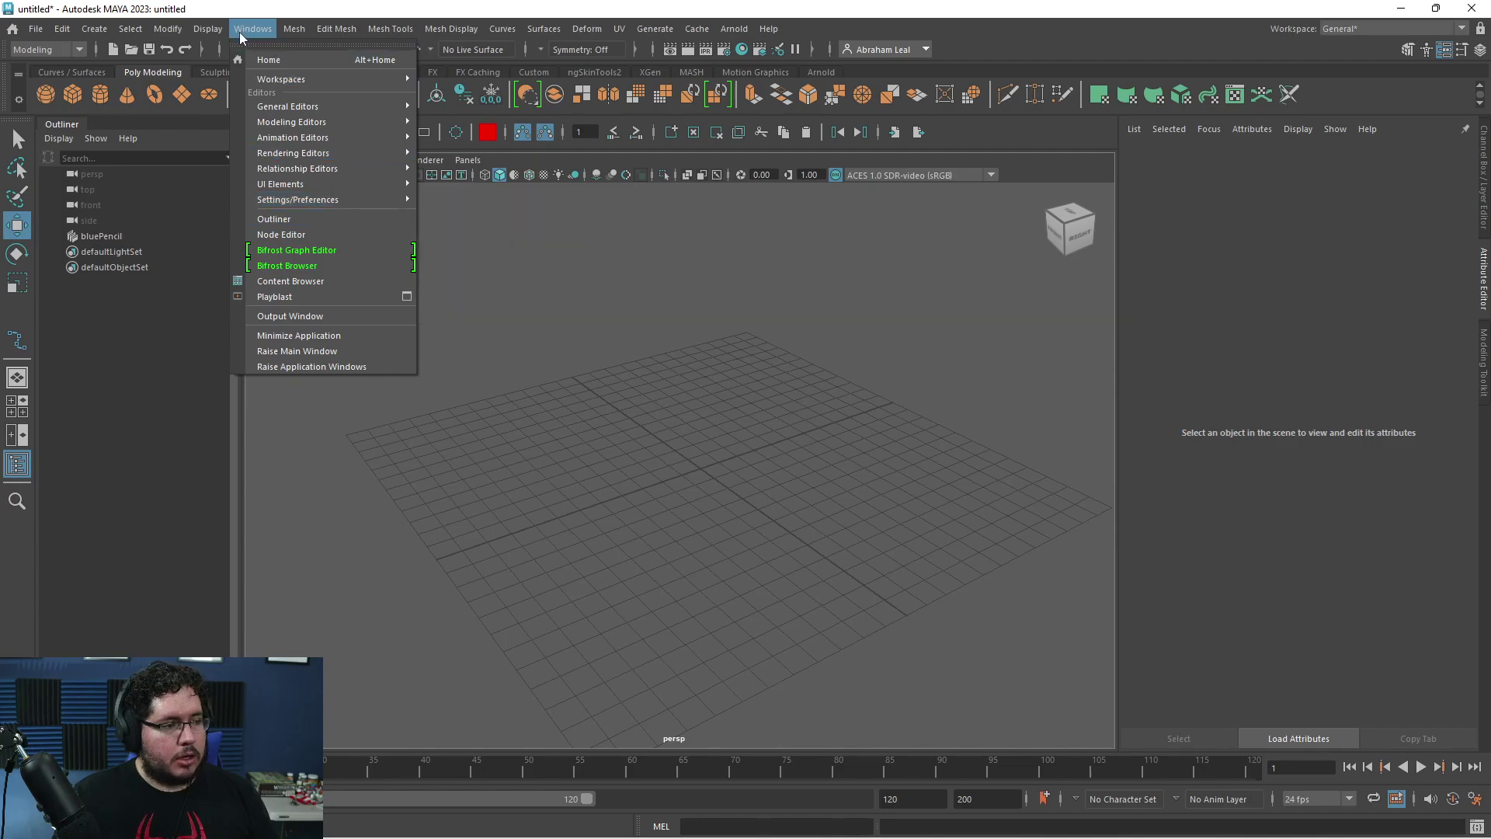
{"action": "left_click", "coordinate": [512, 309]}
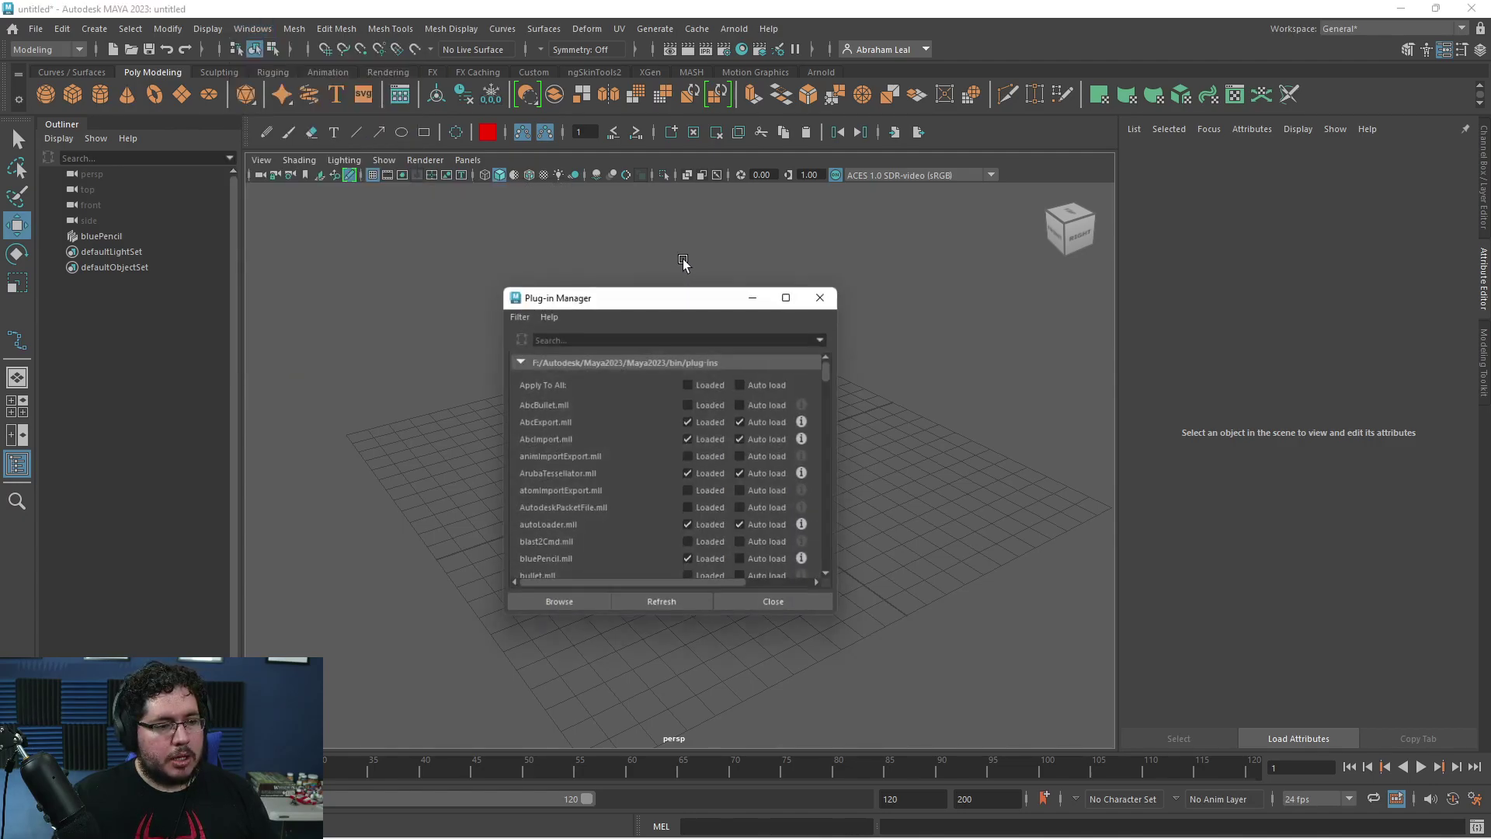
{"action": "type", "text": "sweep"}
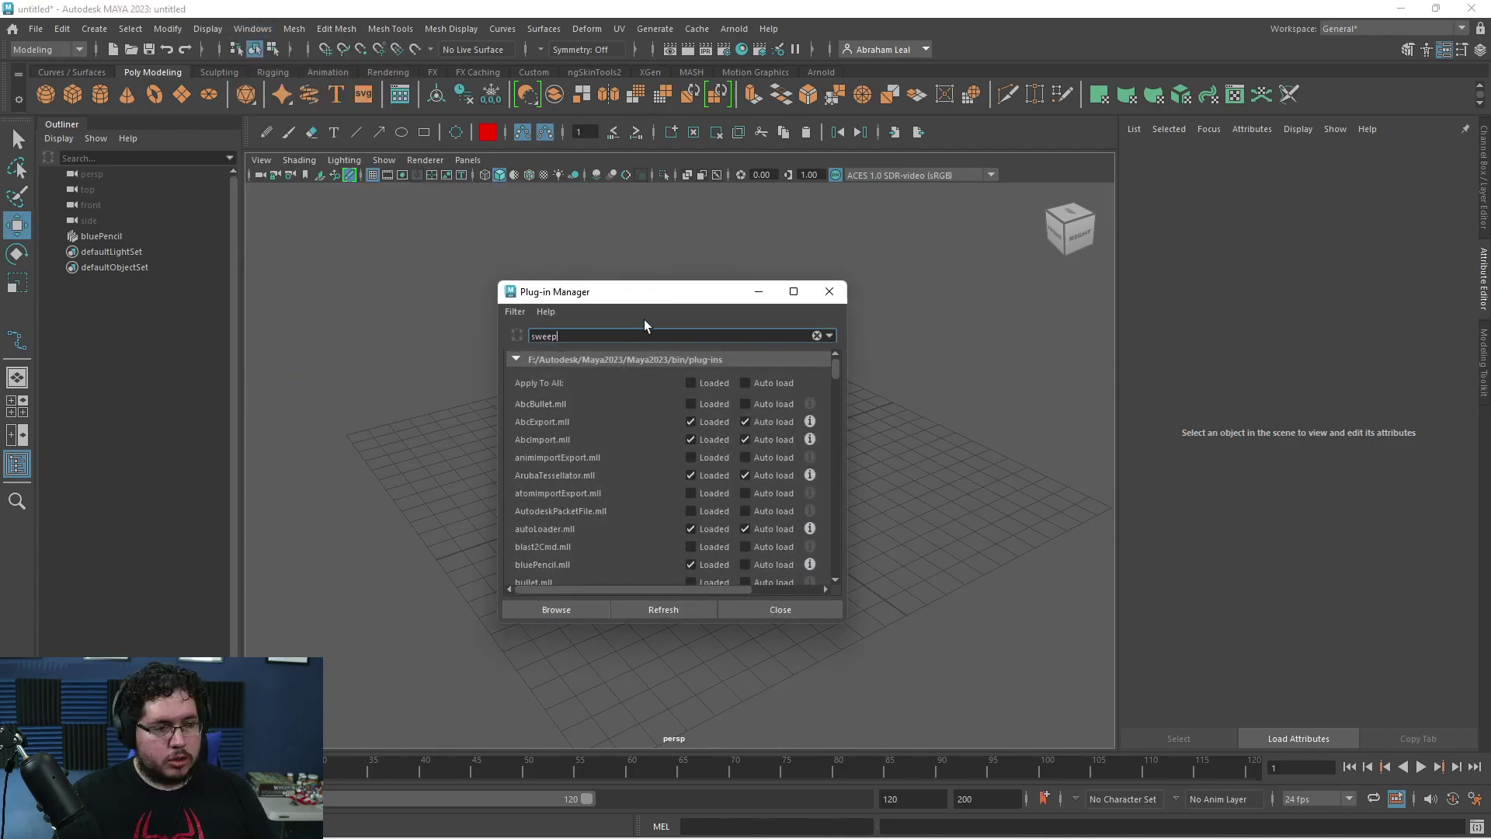
{"action": "left_click", "coordinate": [829, 291]}
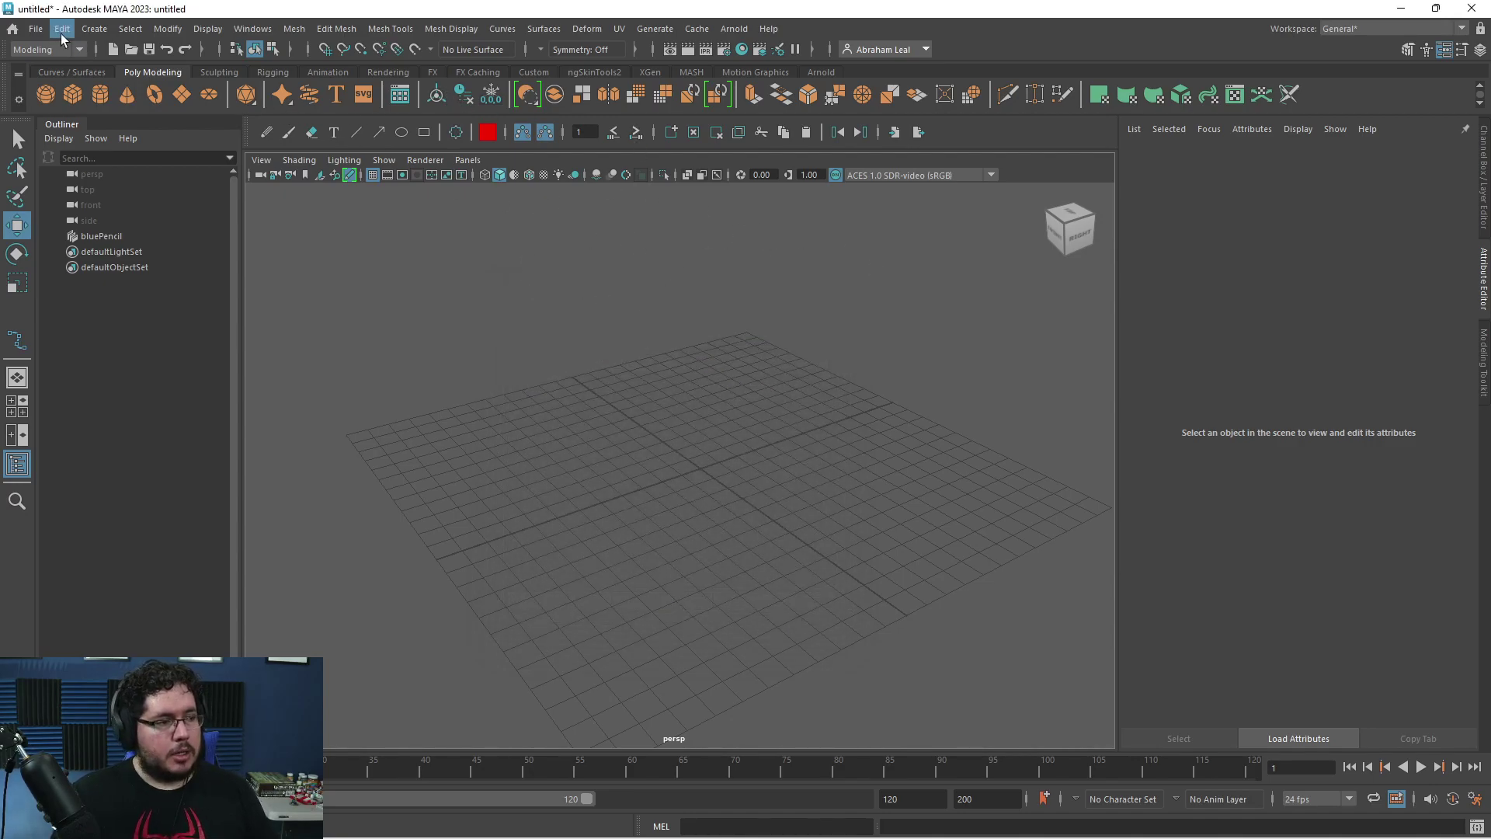
{"action": "key", "text": "alt+Tab"}
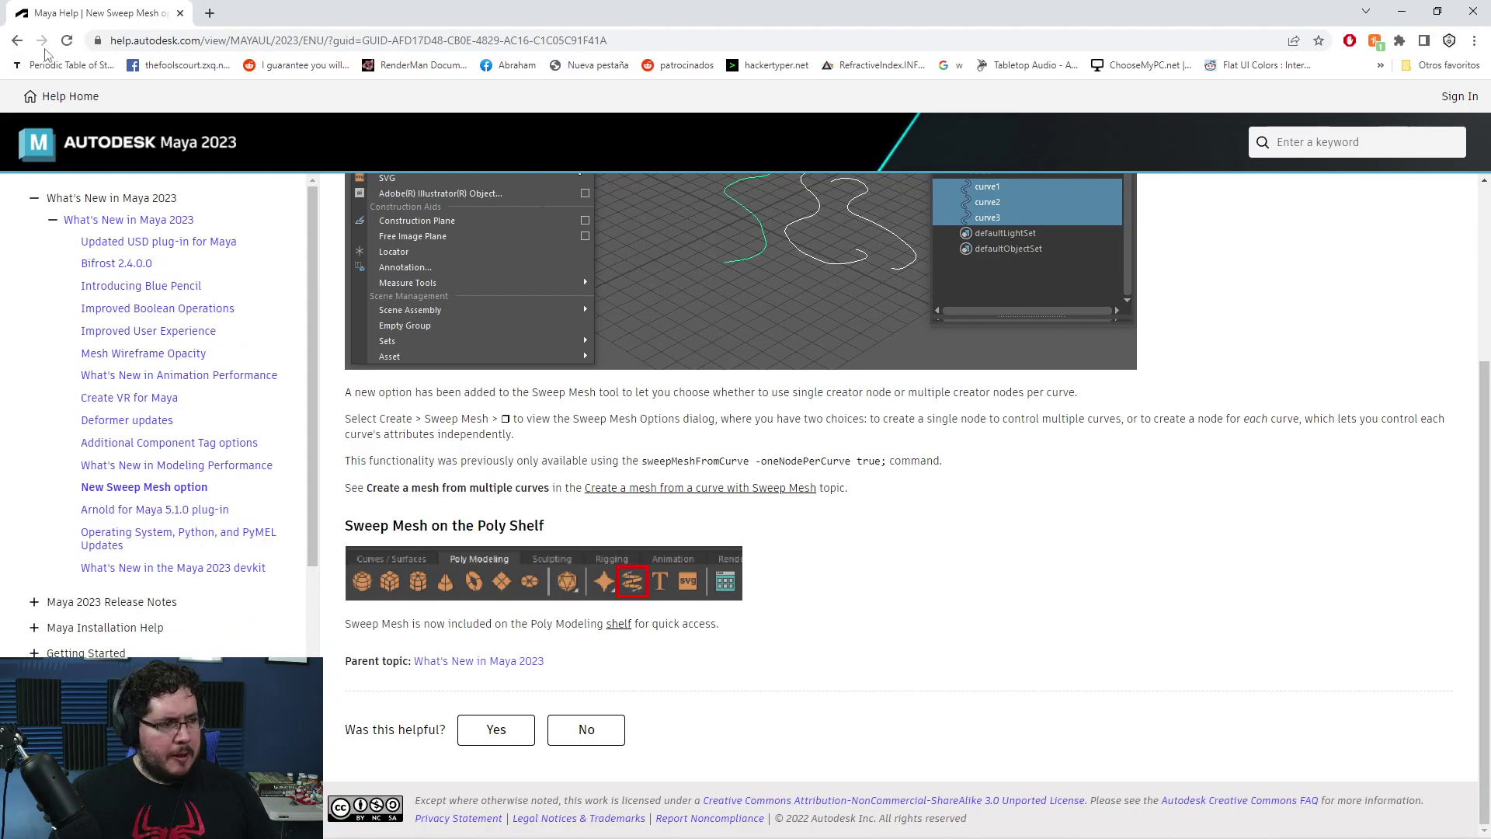
- Open the Arnold for Maya 5.1.0 plug-in topic from the What's New overview and read through to its AOV denoising section
{"action": "left_click", "coordinate": [18, 40]}
{"action": "scroll", "coordinate": [863, 353], "scroll_direction": "down", "scroll_amount": 8}
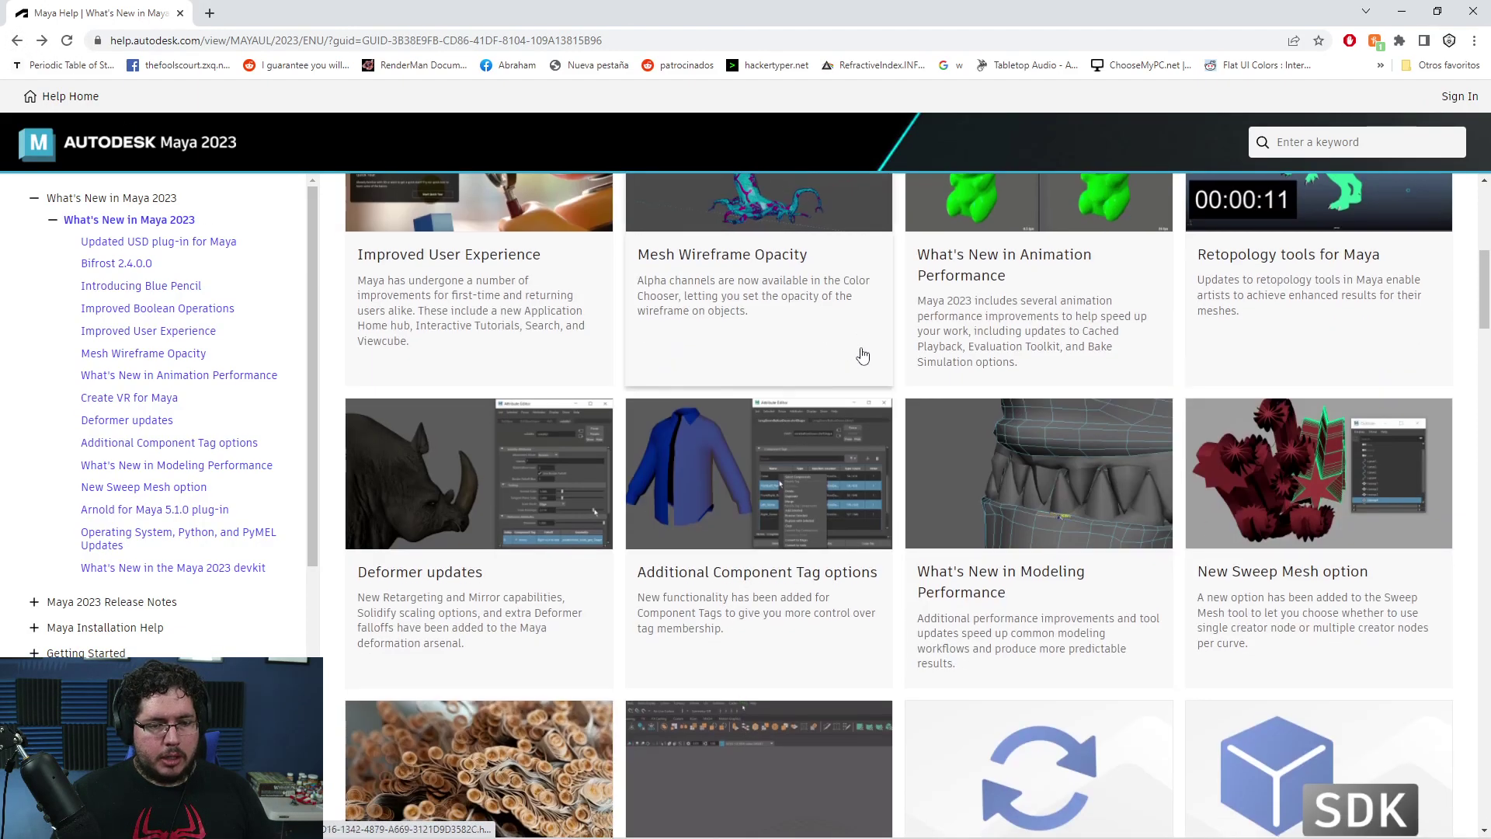
{"action": "scroll", "coordinate": [863, 353], "scroll_direction": "down", "scroll_amount": 5}
{"action": "left_click", "coordinate": [498, 483]}
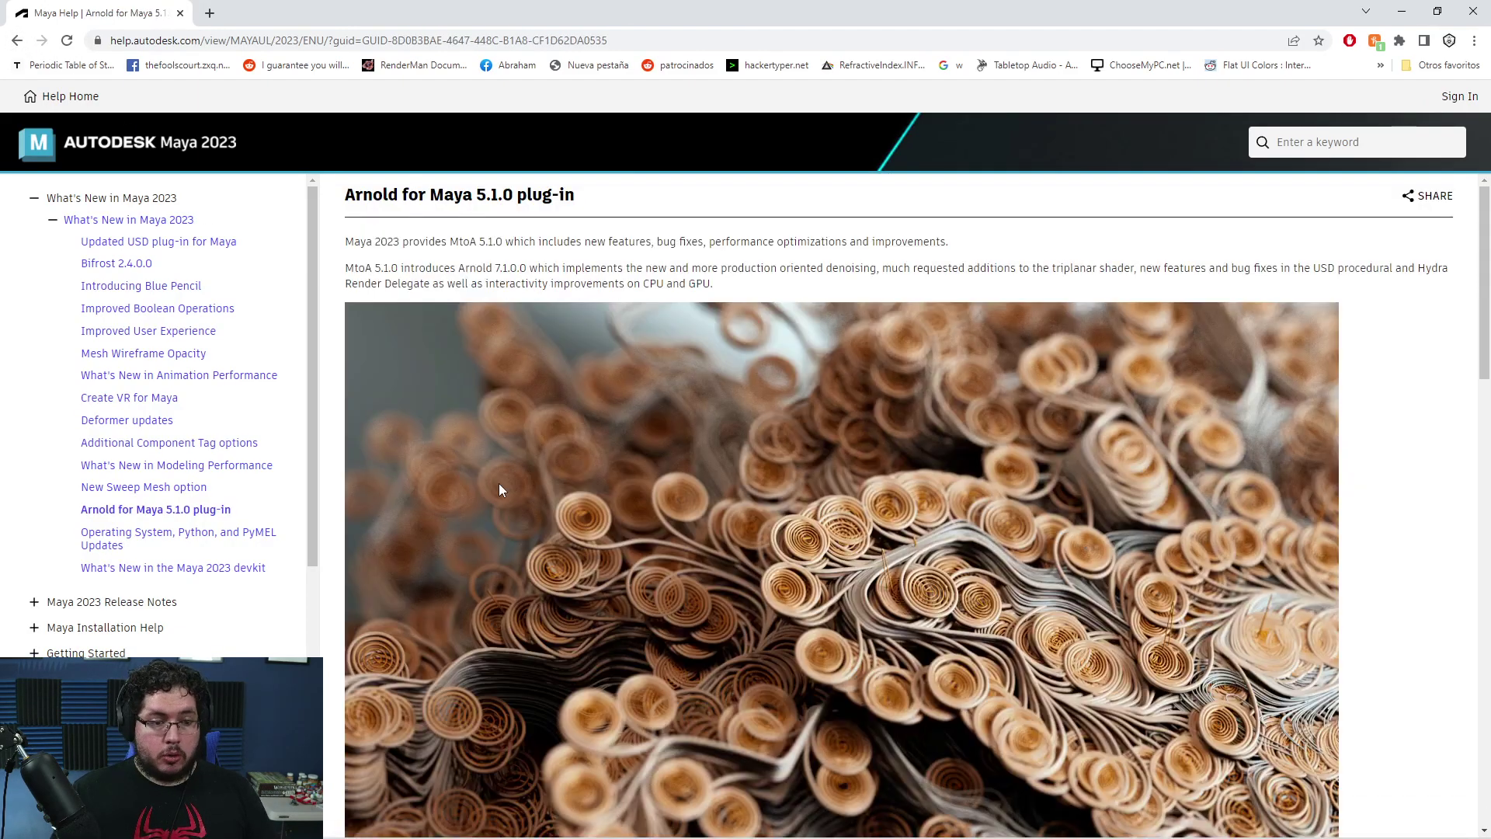
{"action": "scroll", "coordinate": [599, 350], "scroll_direction": "down", "scroll_amount": 4}
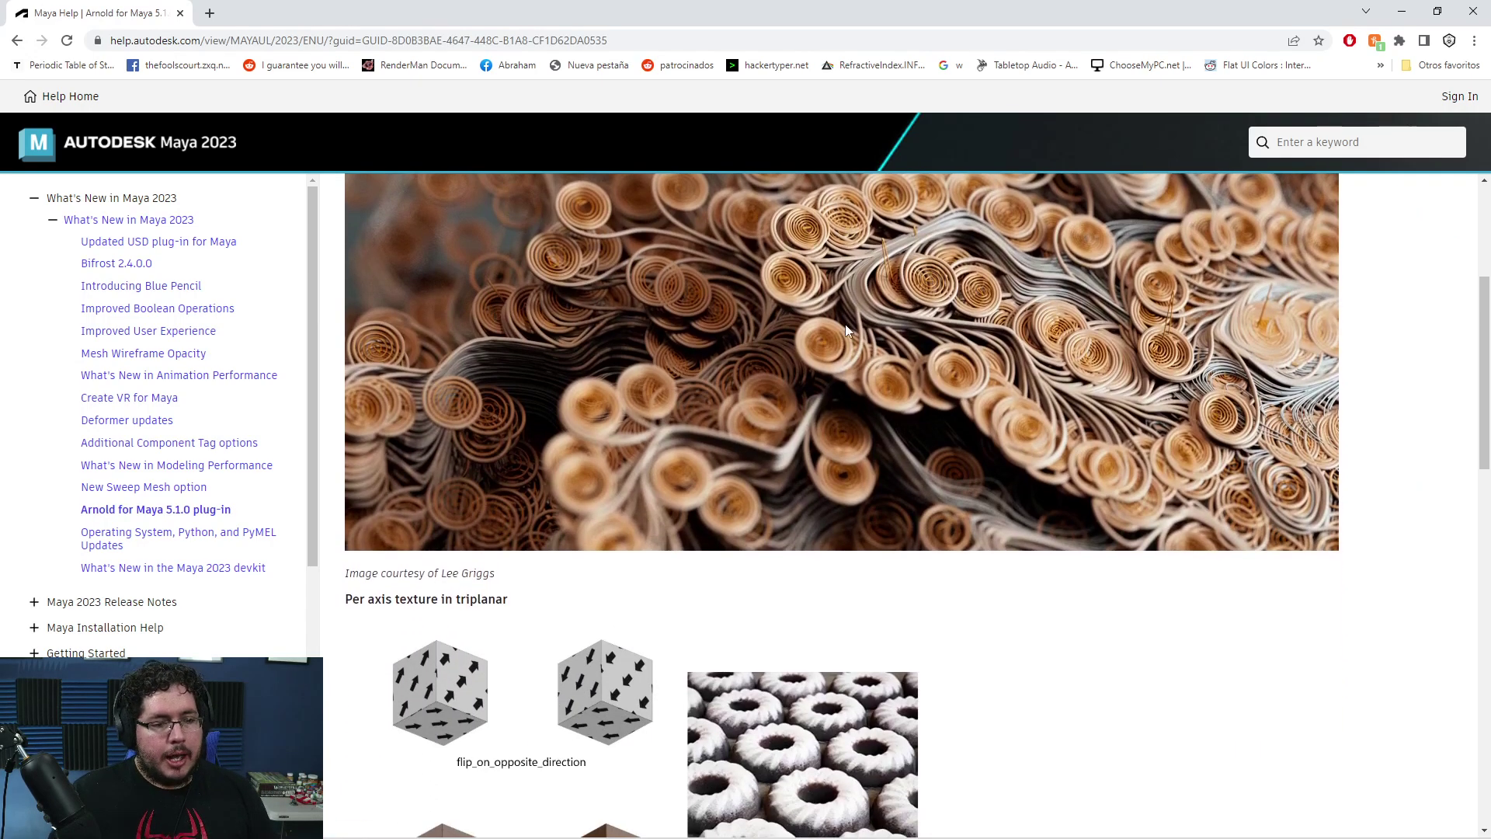
{"action": "scroll", "coordinate": [899, 332], "scroll_direction": "up", "scroll_amount": 4}
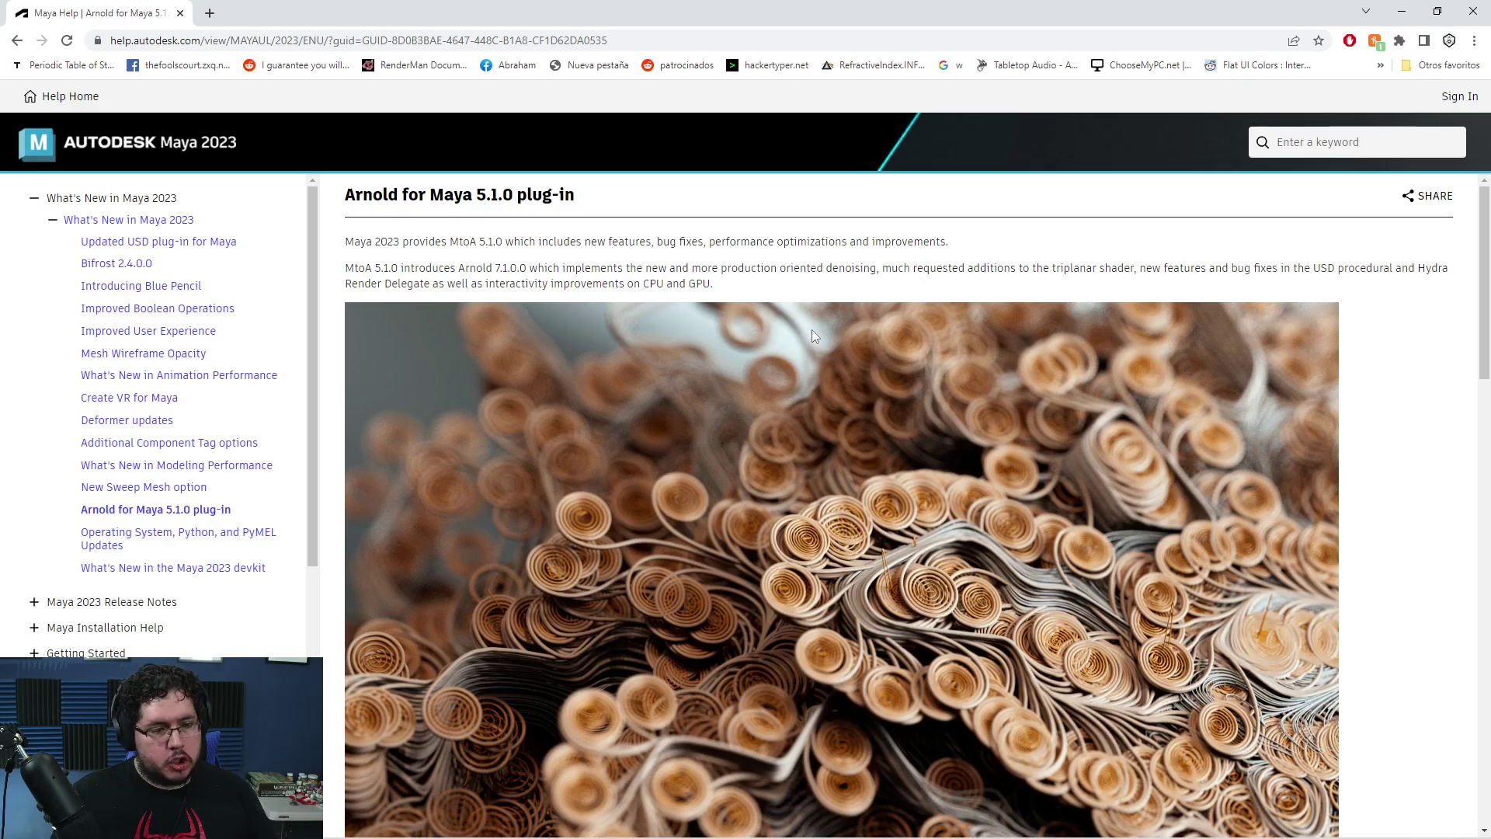
{"action": "scroll", "coordinate": [807, 349], "scroll_direction": "down", "scroll_amount": 10}
{"action": "scroll", "coordinate": [804, 445], "scroll_direction": "down", "scroll_amount": 8}
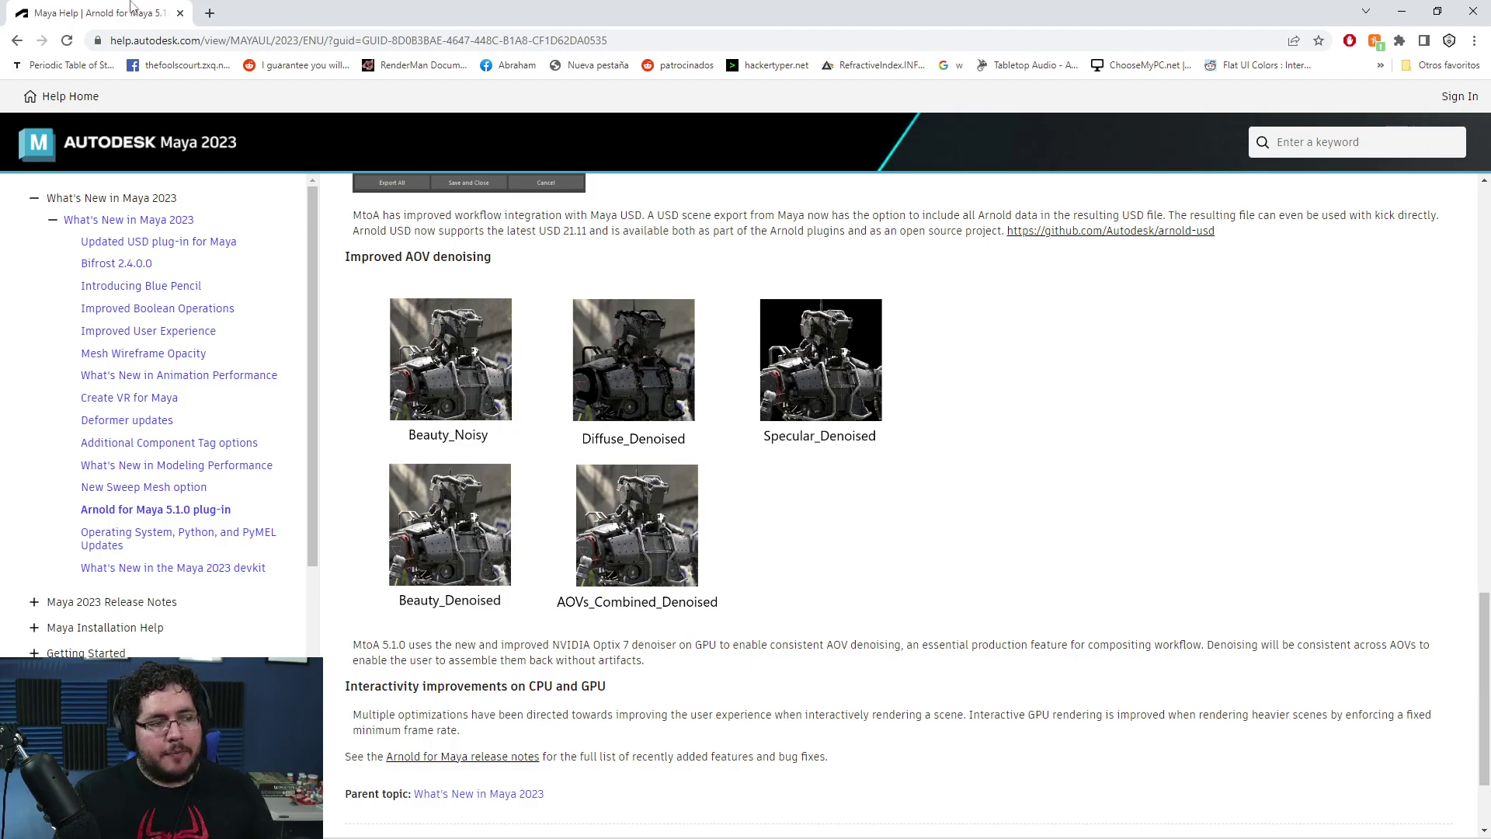
- Search the web for "aovs maya" in a new browser tab and open the image showing example AOV passes among the image results
{"action": "left_click", "coordinate": [209, 14]}
{"action": "type", "text": "aovs maya"}
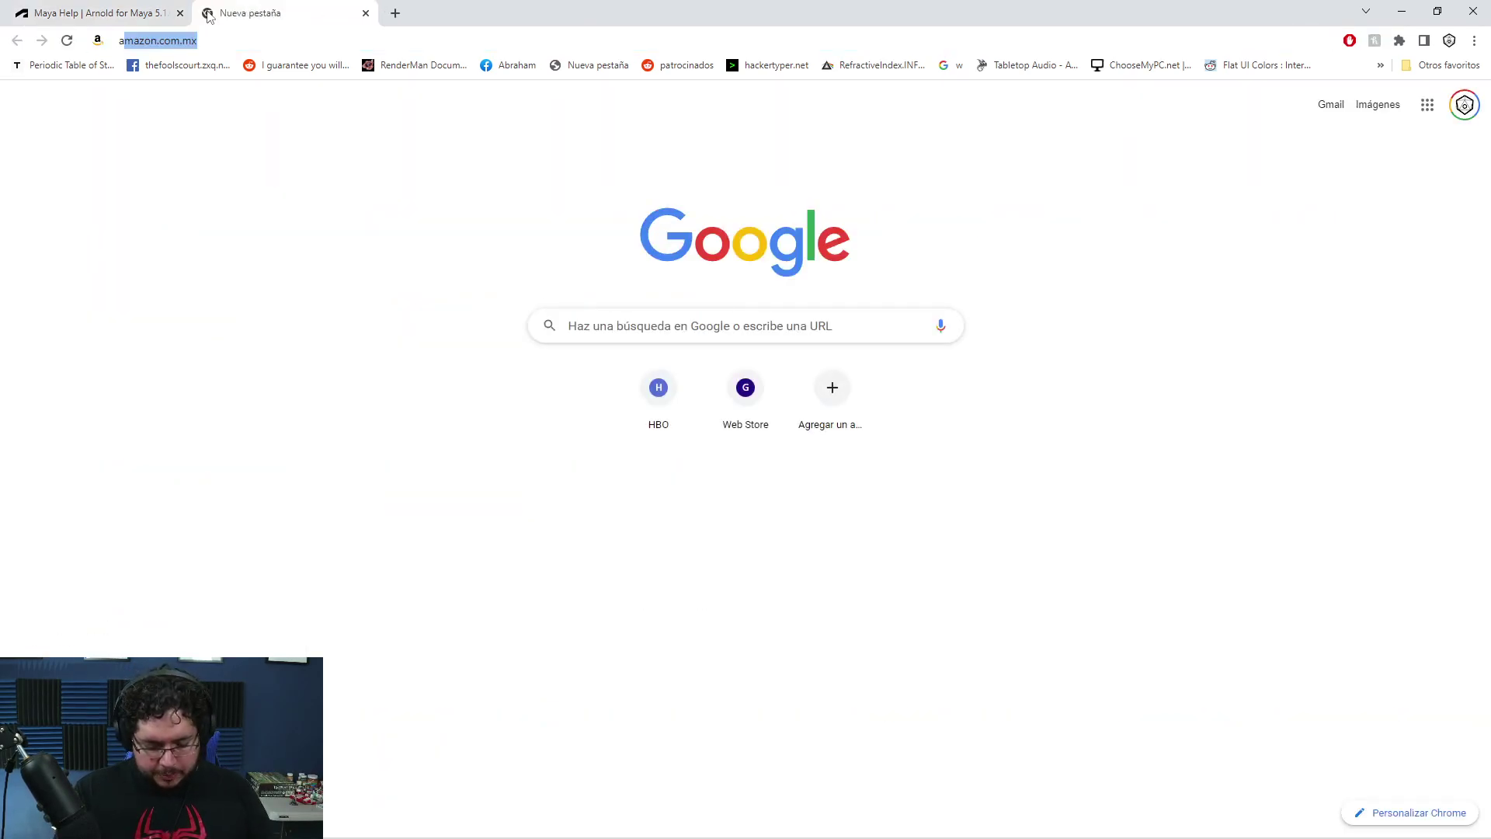
{"action": "key", "text": "Return"}
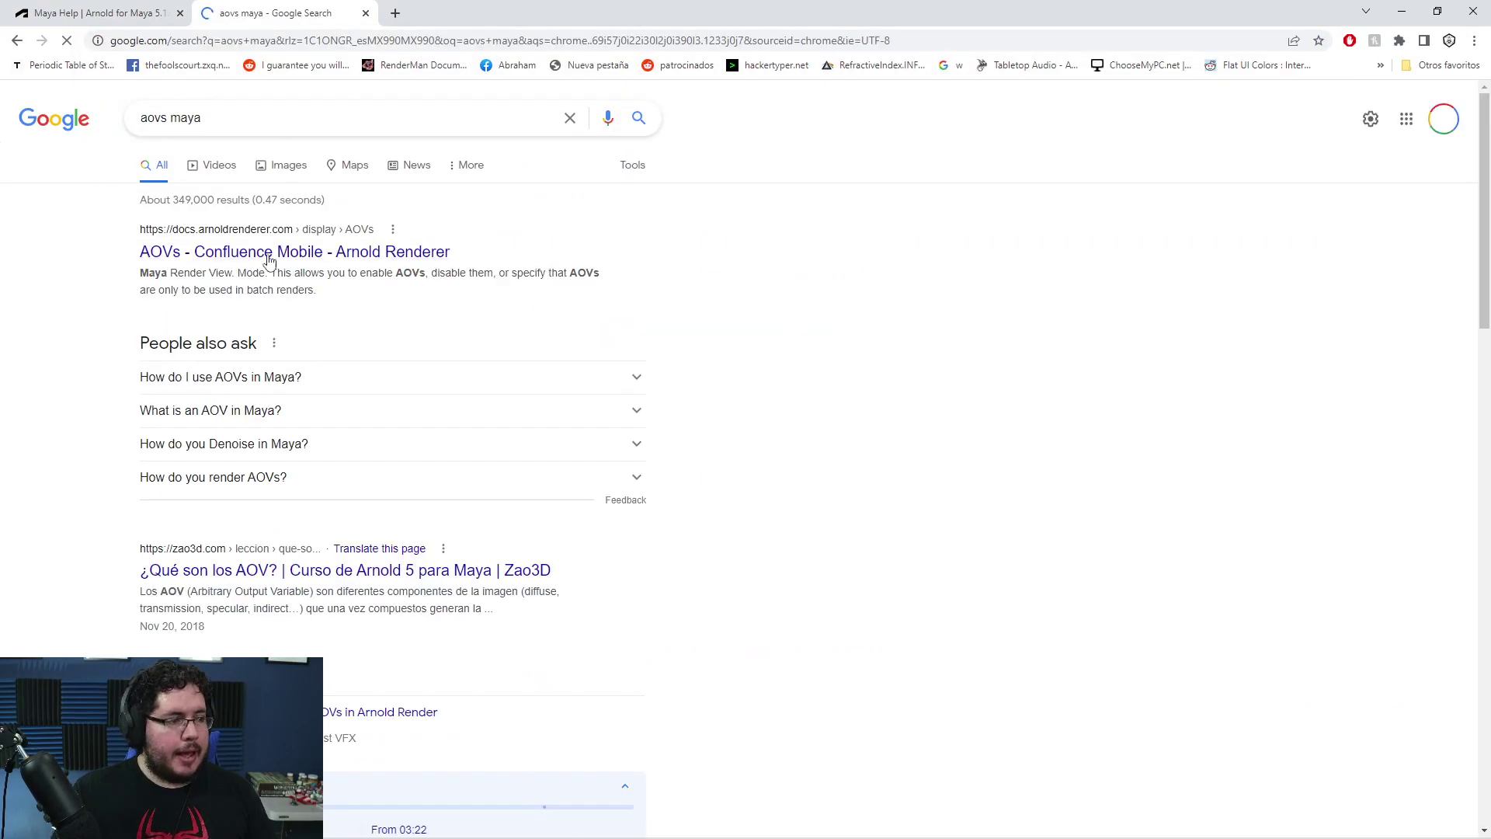
{"action": "left_click", "coordinate": [281, 164]}
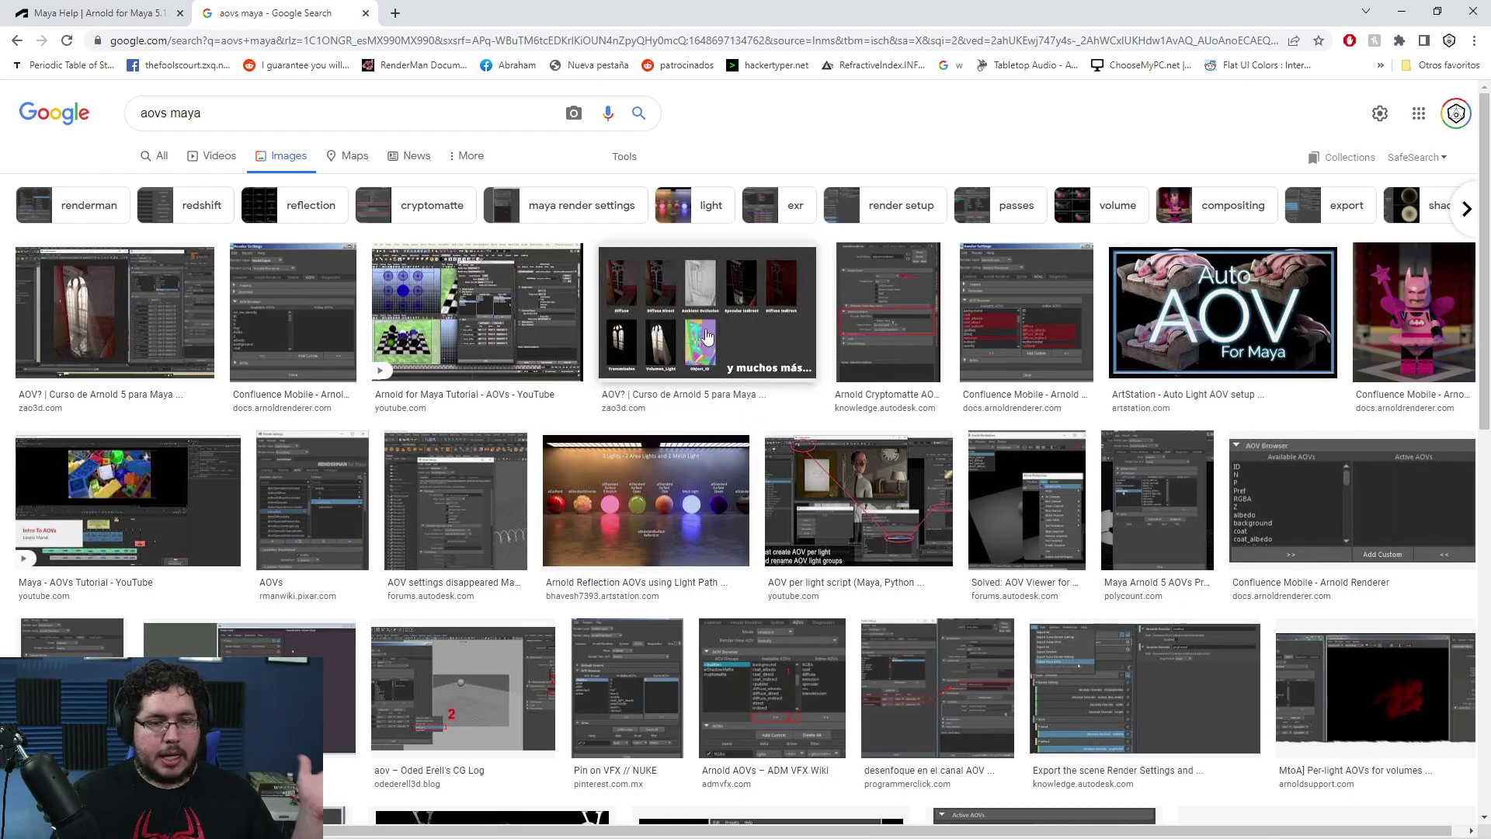
{"action": "left_click", "coordinate": [757, 369]}
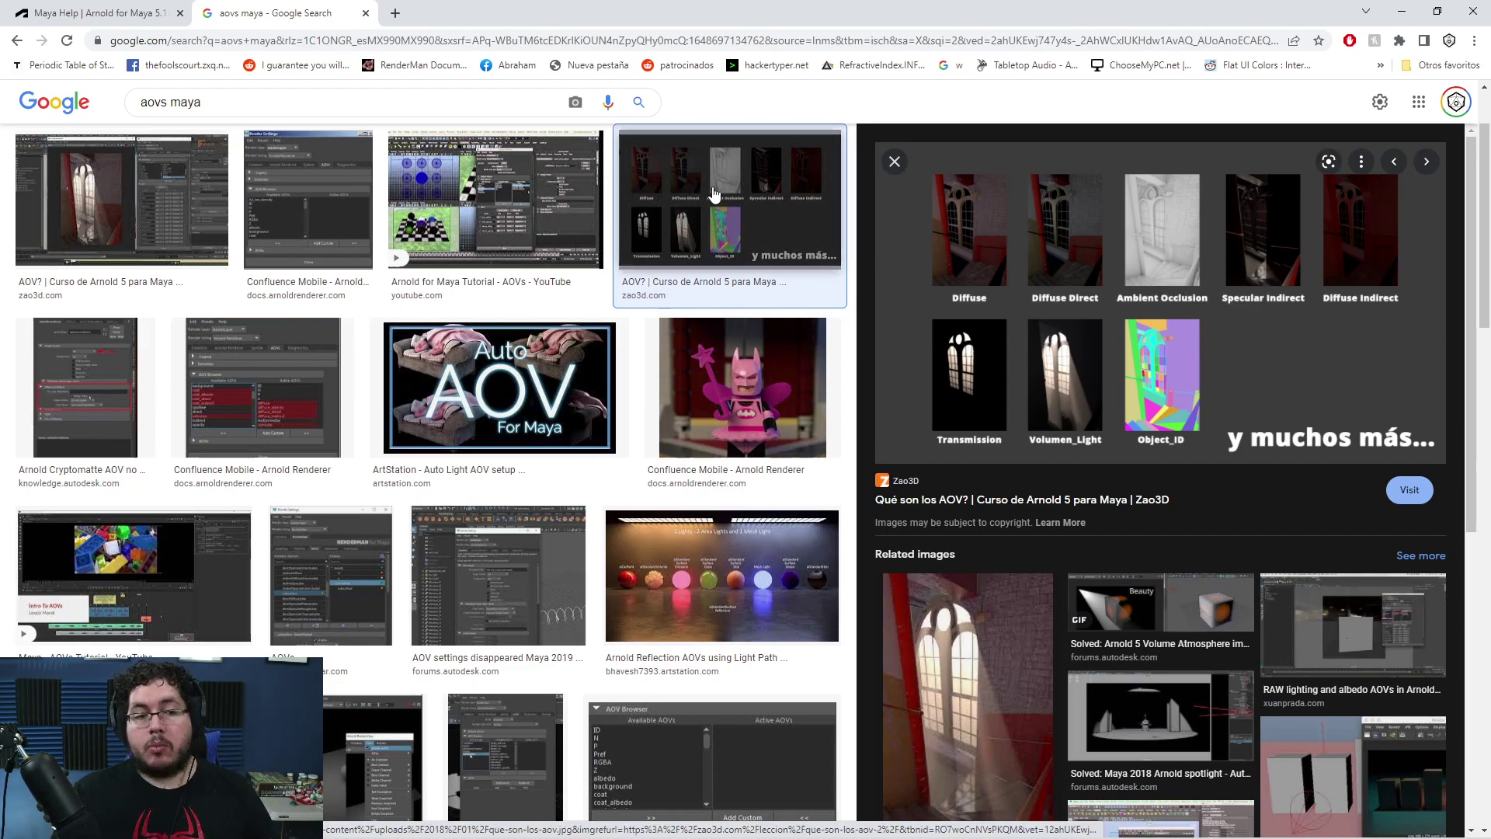
- Return to the Arnold help page and read the Improved AOV denoising section, including the note on the NVIDIA Optix 7 denoiser
{"action": "left_click", "coordinate": [129, 6]}
{"action": "scroll", "coordinate": [763, 314], "scroll_direction": "up", "scroll_amount": 4}
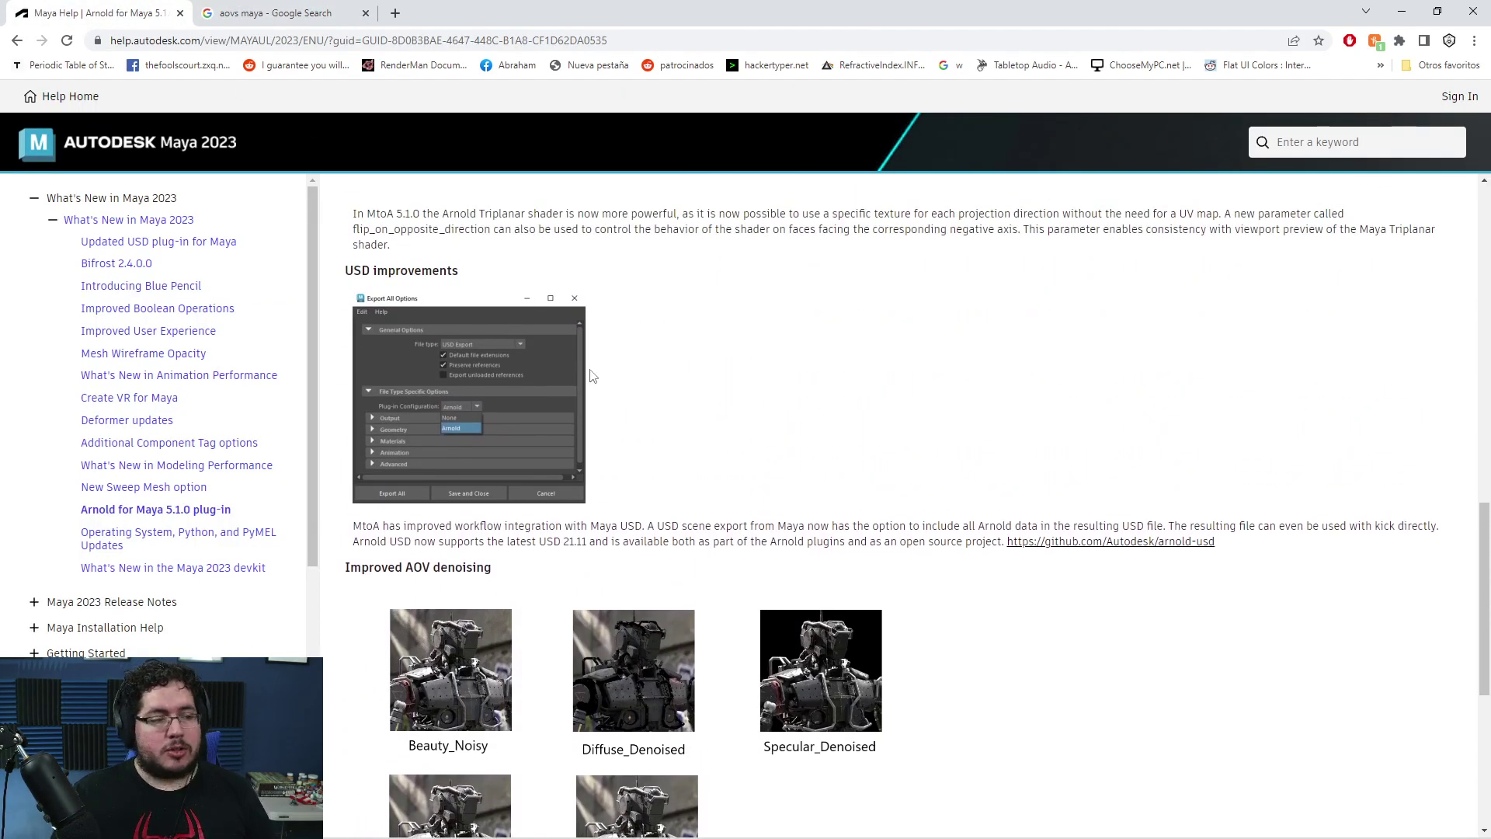
{"action": "scroll", "coordinate": [566, 373], "scroll_direction": "down", "scroll_amount": 3}
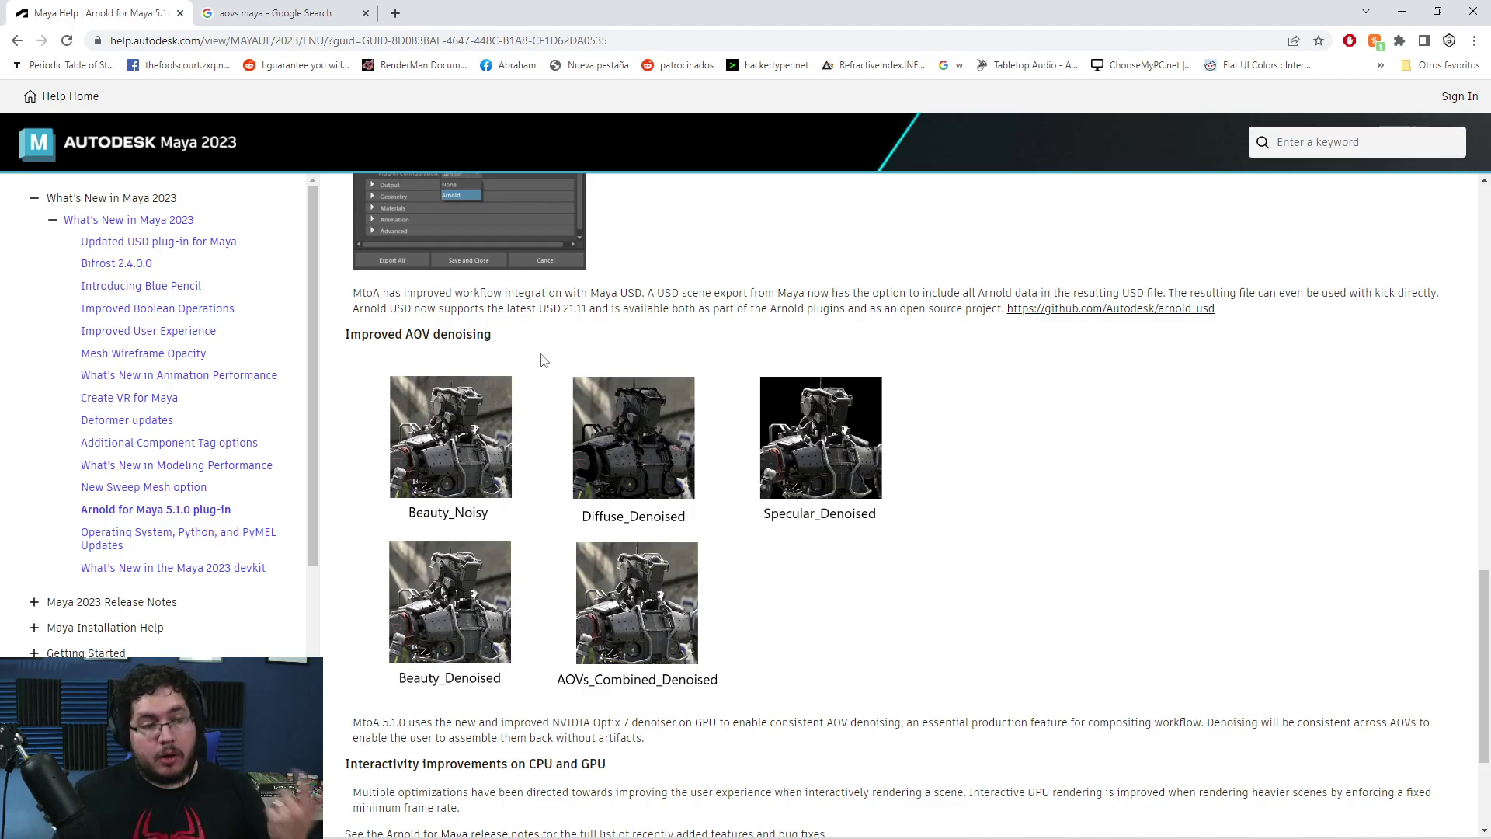
{"action": "scroll", "coordinate": [576, 388], "scroll_direction": "down", "scroll_amount": 1}
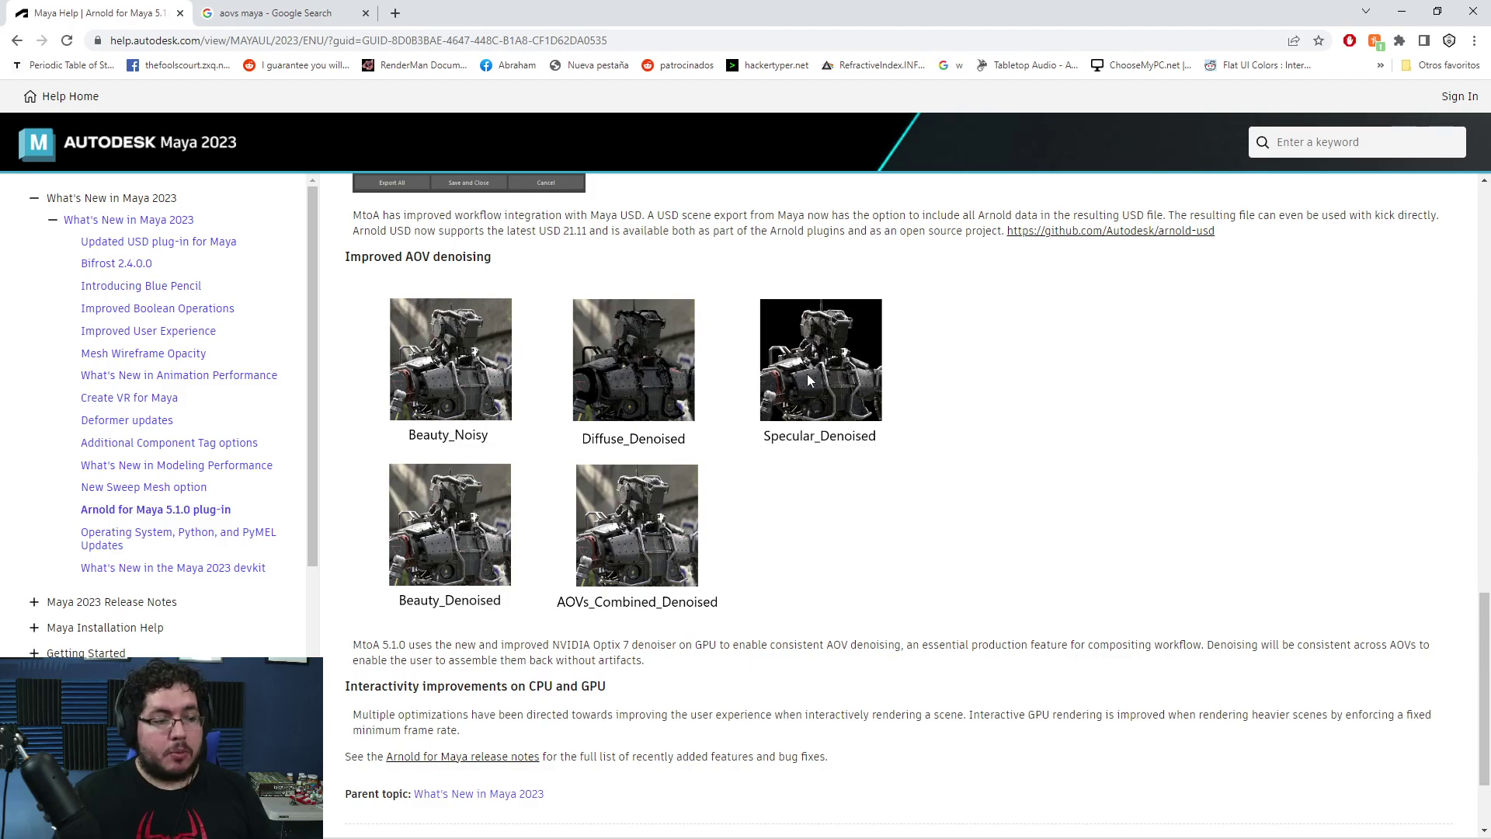
{"action": "scroll", "coordinate": [796, 371], "scroll_direction": "down", "scroll_amount": 2}
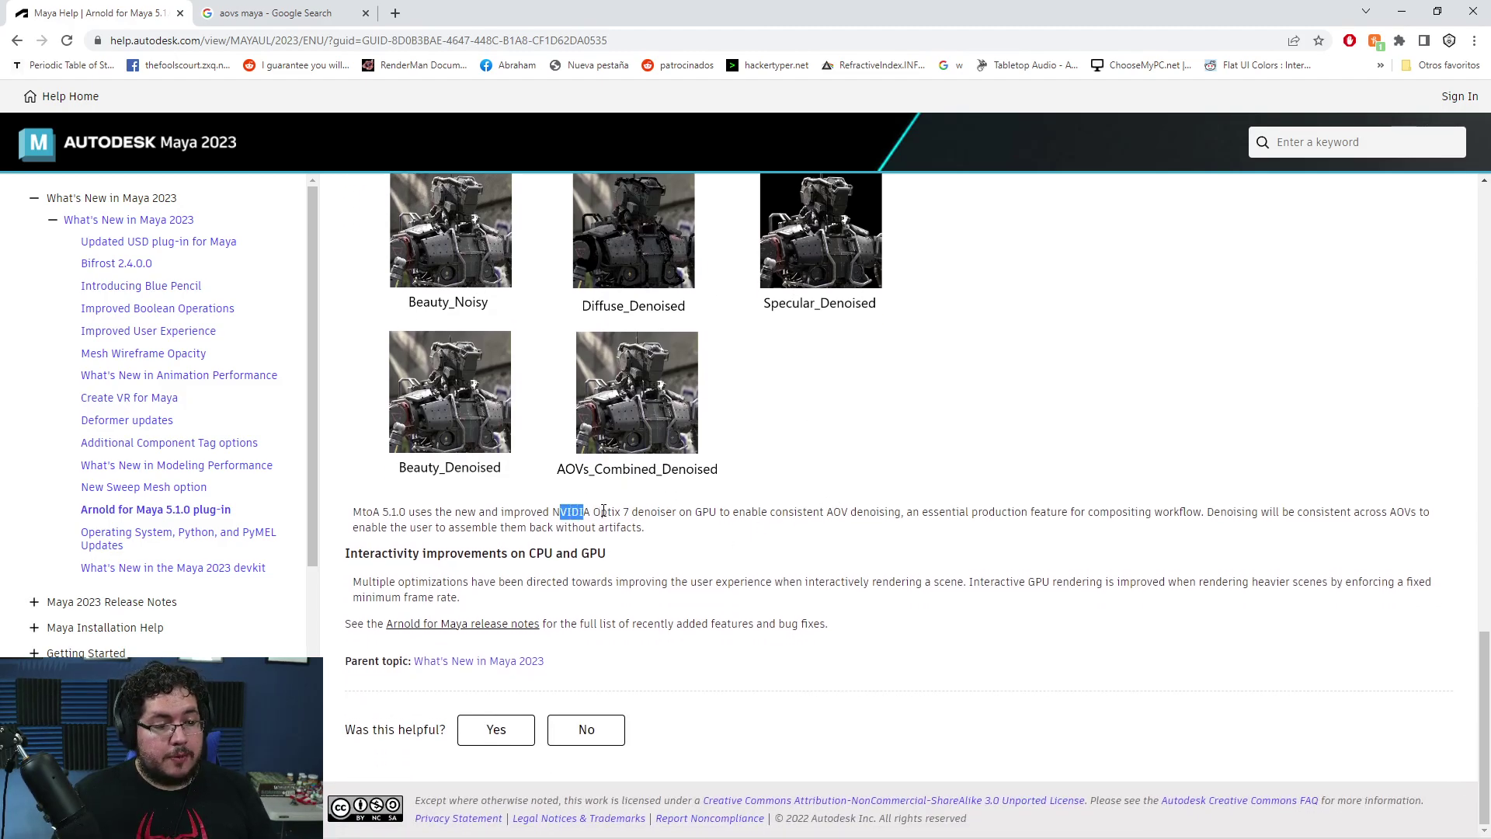
{"action": "left_click_drag", "start_coordinate": [604, 511], "coordinate": [856, 513]}
{"action": "left_click_drag", "start_coordinate": [718, 513], "coordinate": [754, 534]}
{"action": "left_click", "coordinate": [755, 534]}
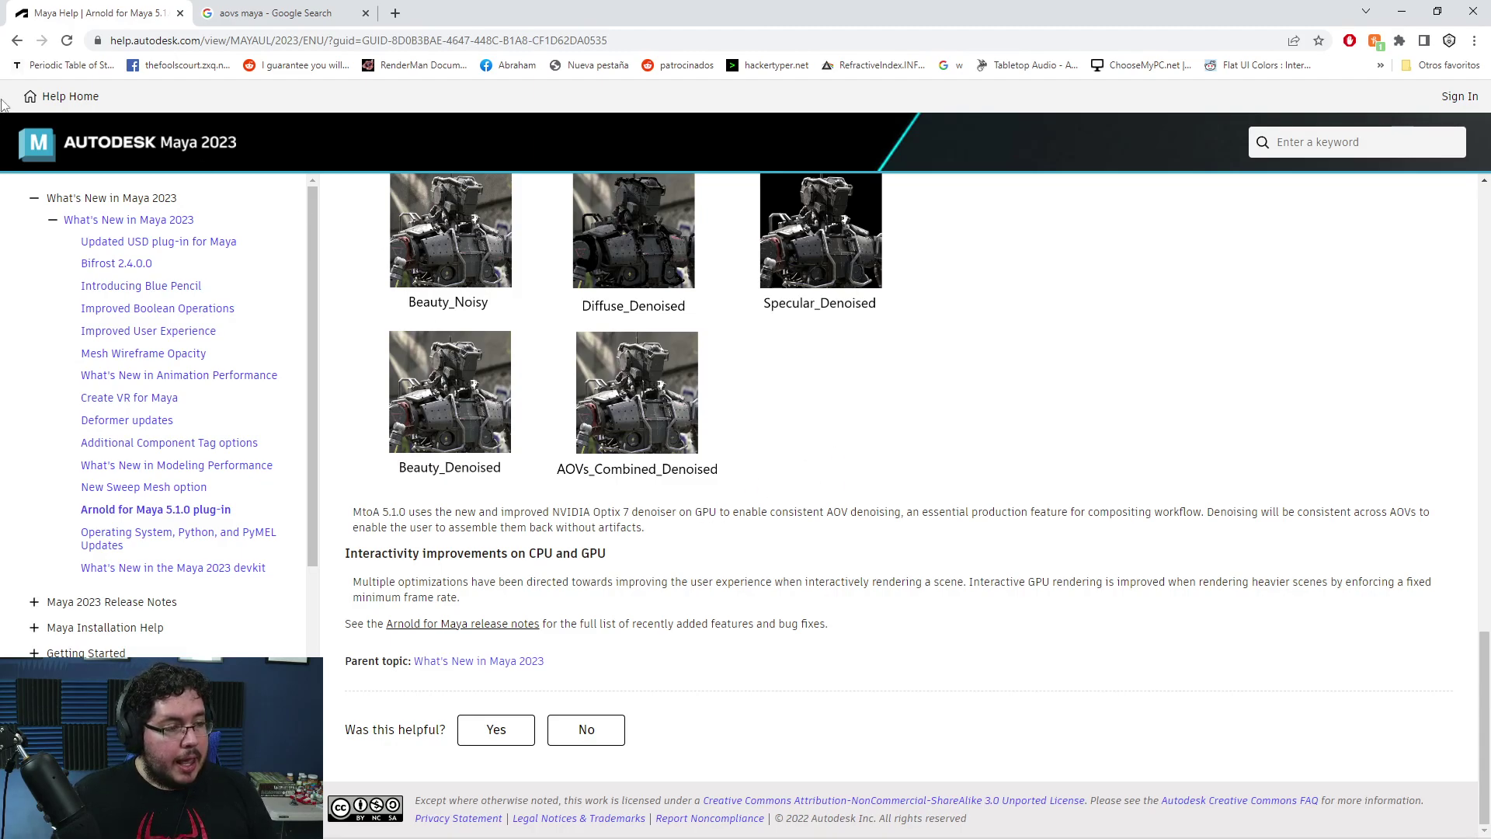
- Go back to the What's New in Maya 2023 overview and open the Create VR for Maya topic
{"action": "left_click", "coordinate": [17, 40]}
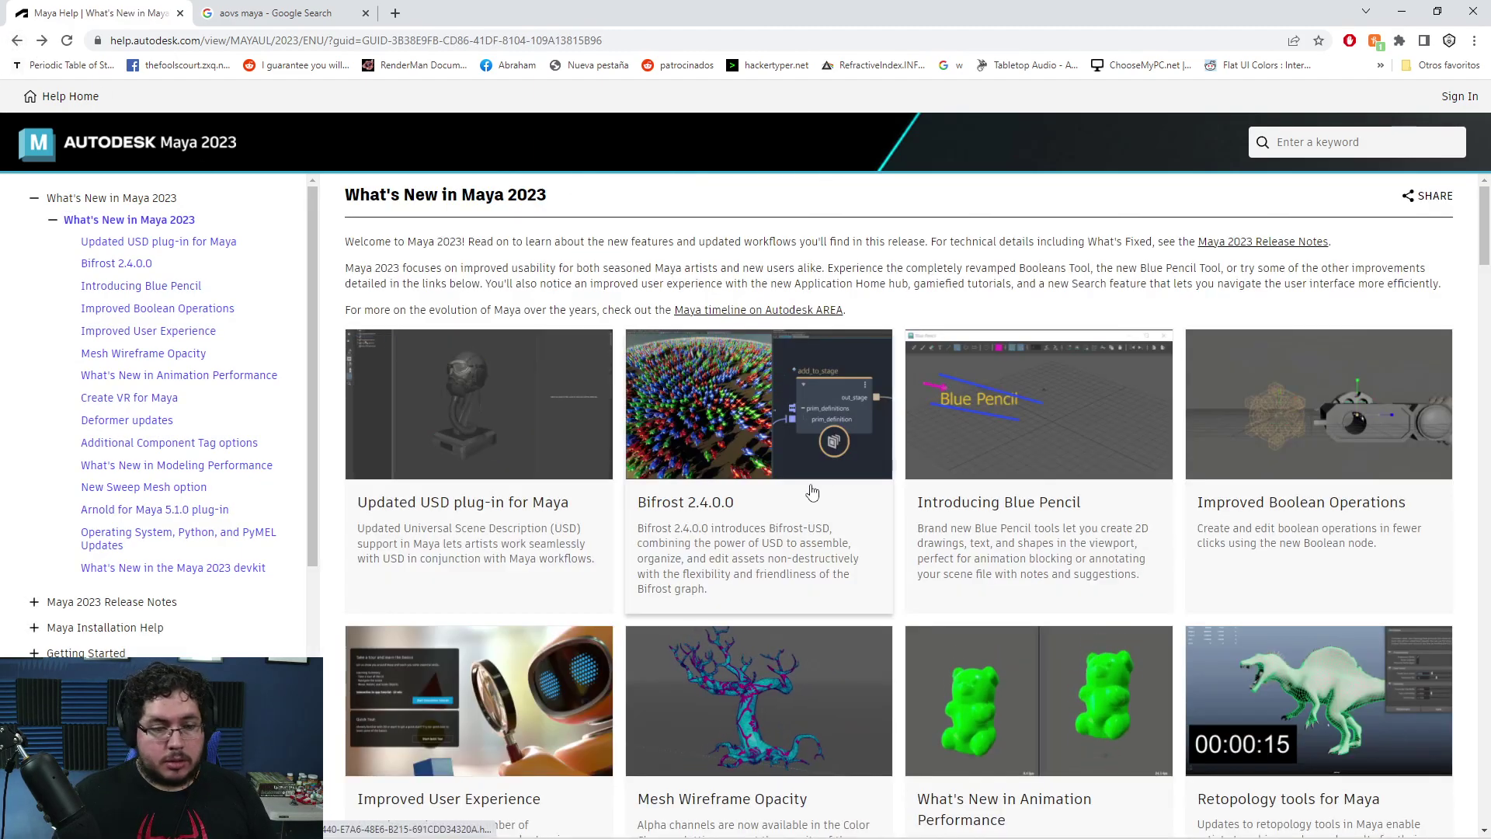
{"action": "scroll", "coordinate": [812, 493], "scroll_direction": "down", "scroll_amount": 5}
{"action": "scroll", "coordinate": [812, 493], "scroll_direction": "down", "scroll_amount": 7}
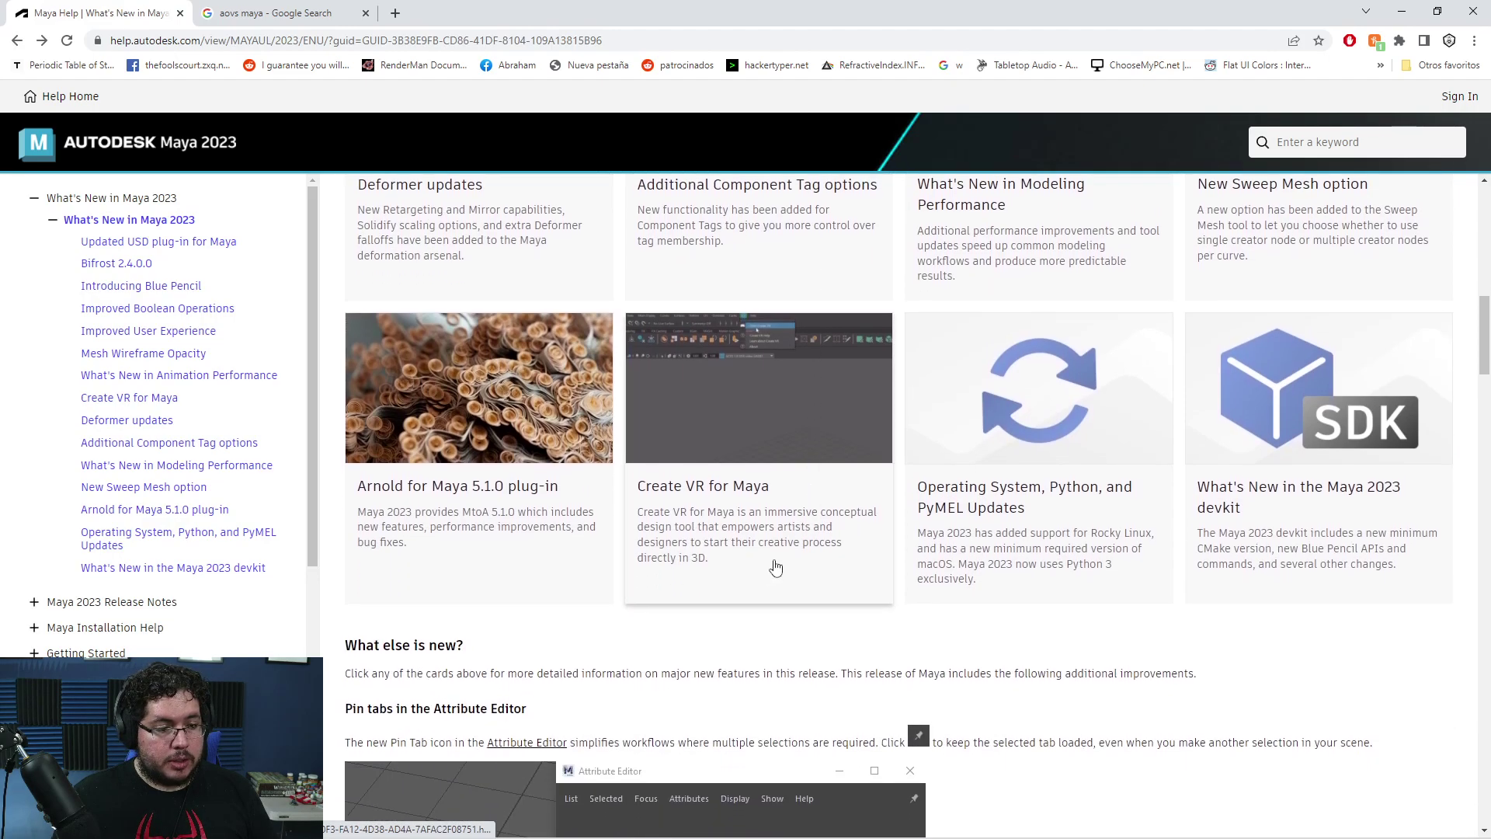
{"action": "left_click", "coordinate": [741, 512]}
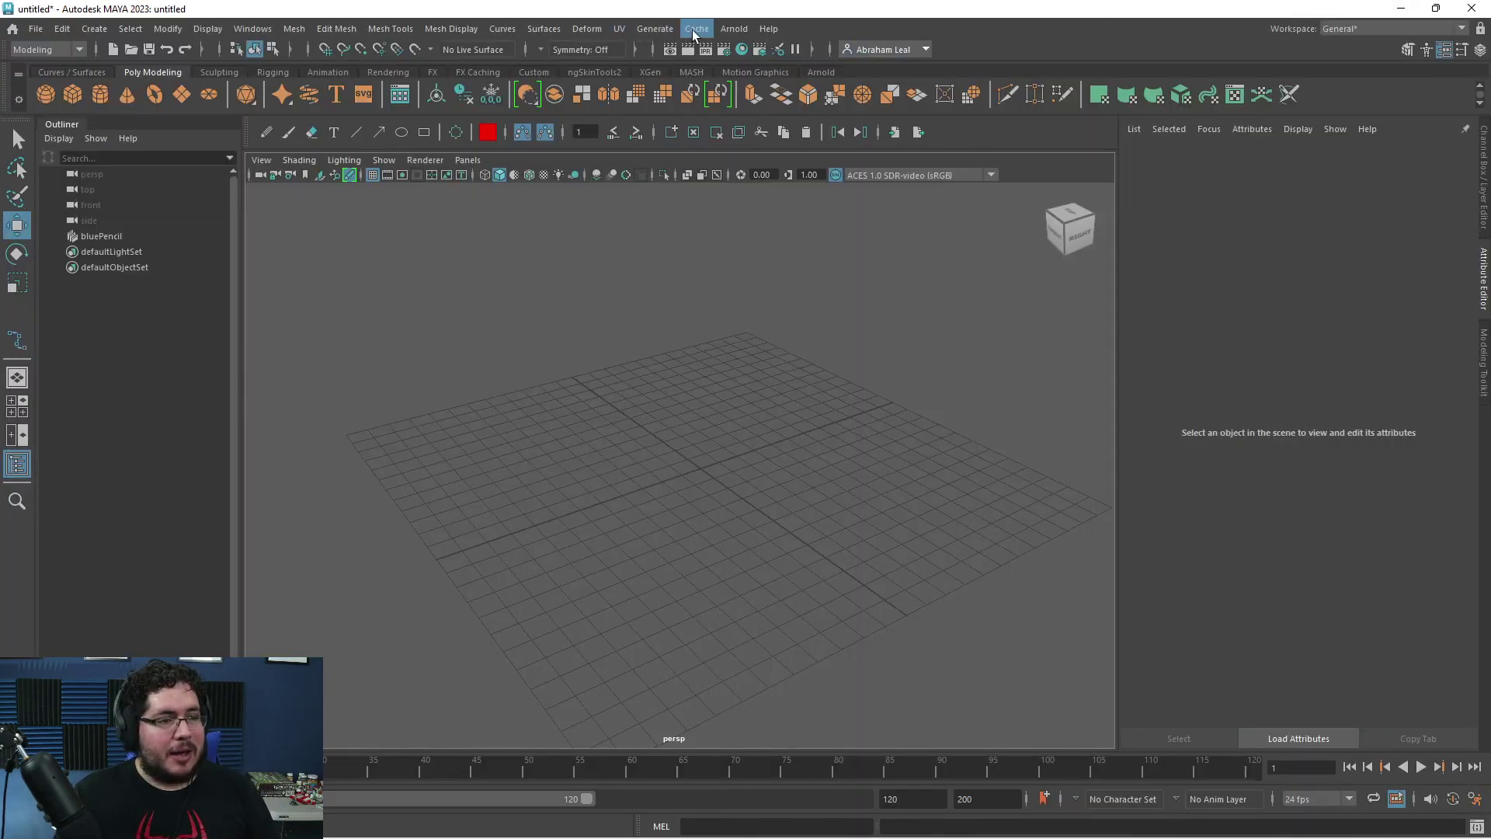
- Search Maya's Plug-in Manager for vr, close the manager, and switch back to the Create VR help page in the browser
{"action": "left_click", "coordinate": [38, 49]}
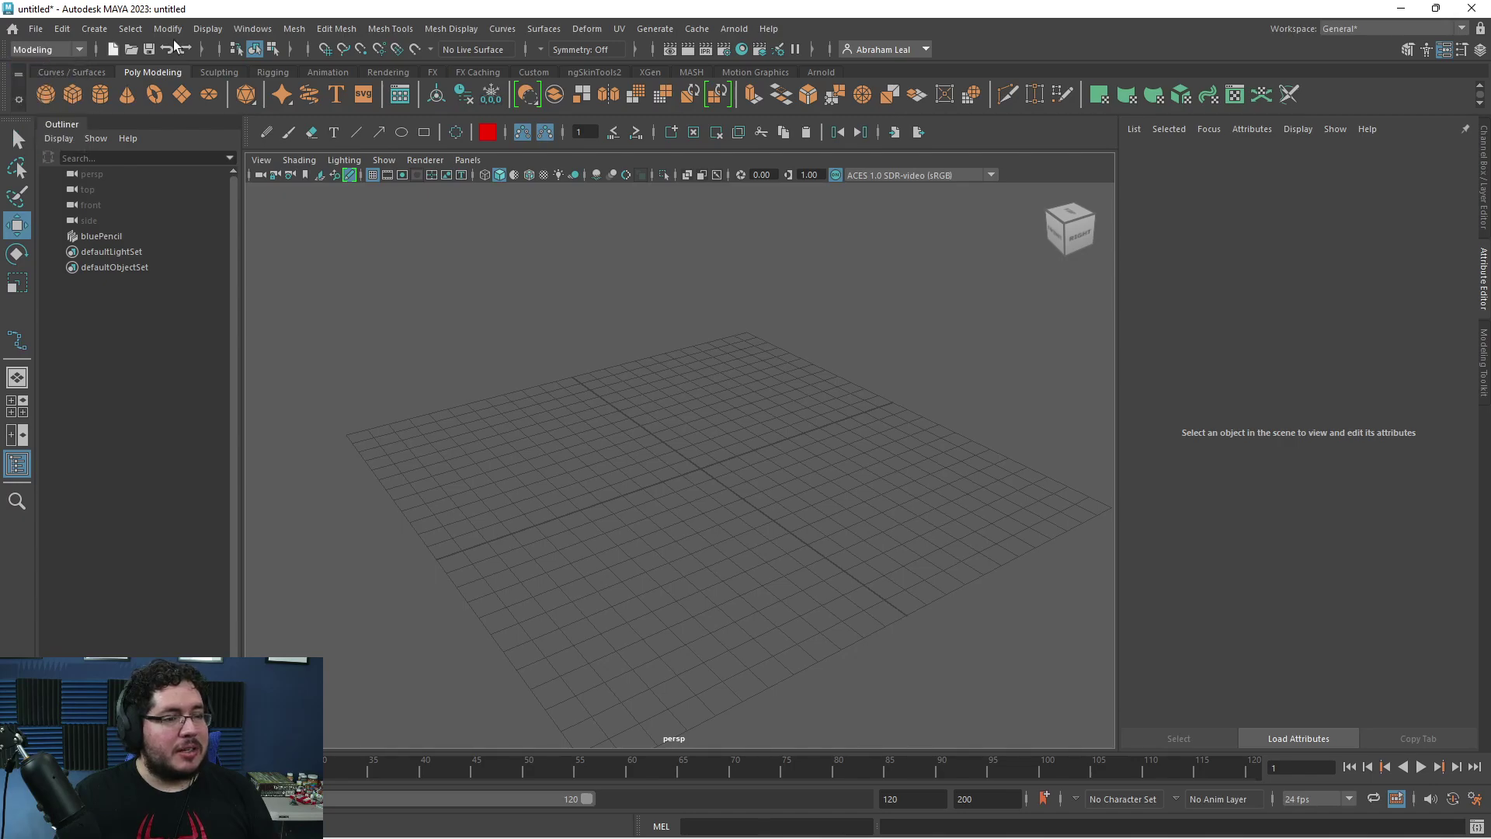
{"action": "left_click", "coordinate": [252, 29]}
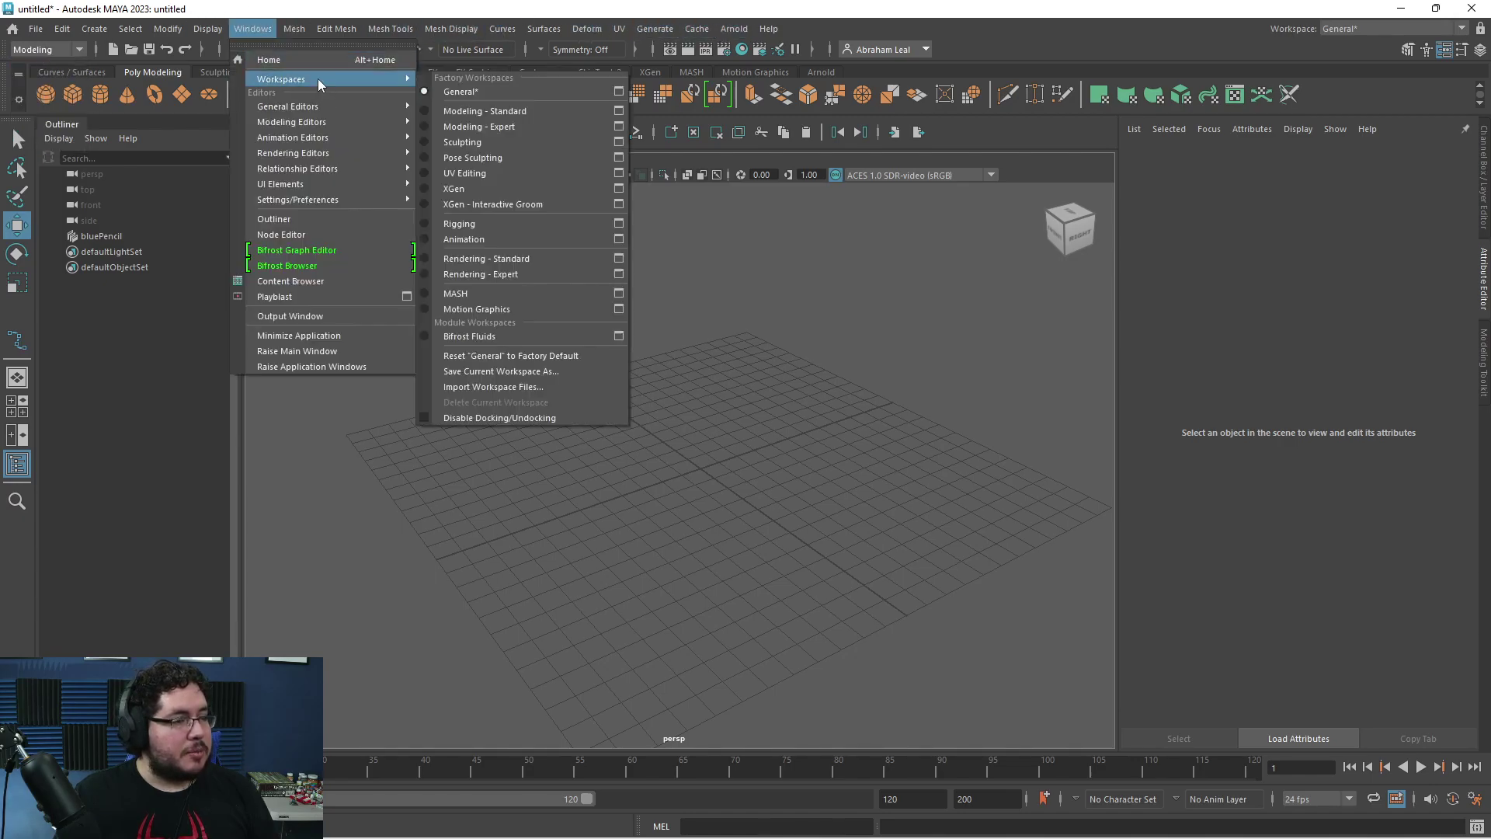
{"action": "mouse_move", "coordinate": [349, 201]}
{"action": "left_click", "coordinate": [515, 301]}
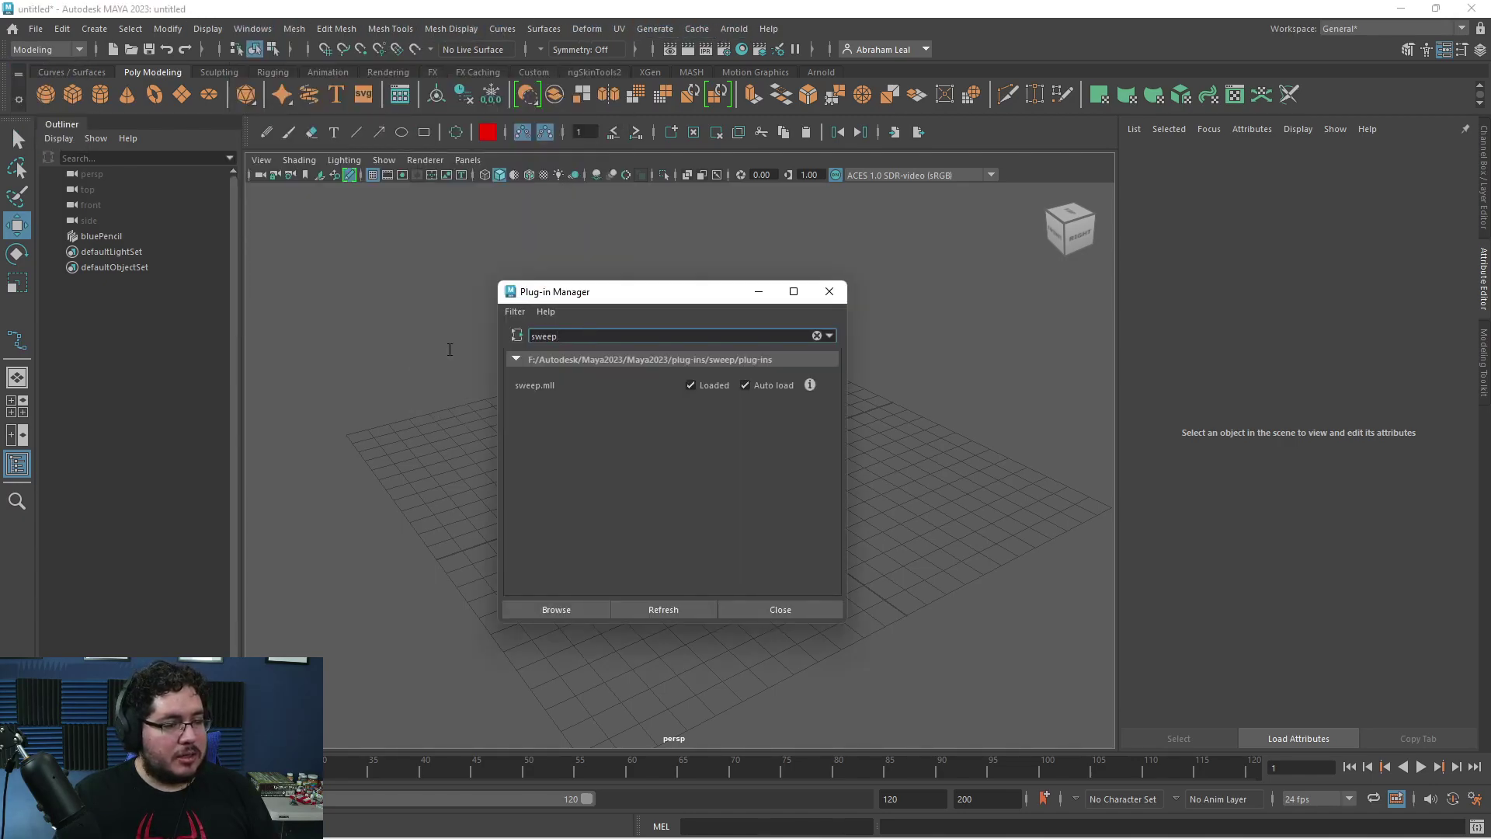
{"action": "key", "text": "BackSpace"}
{"action": "type", "text": "vr"}
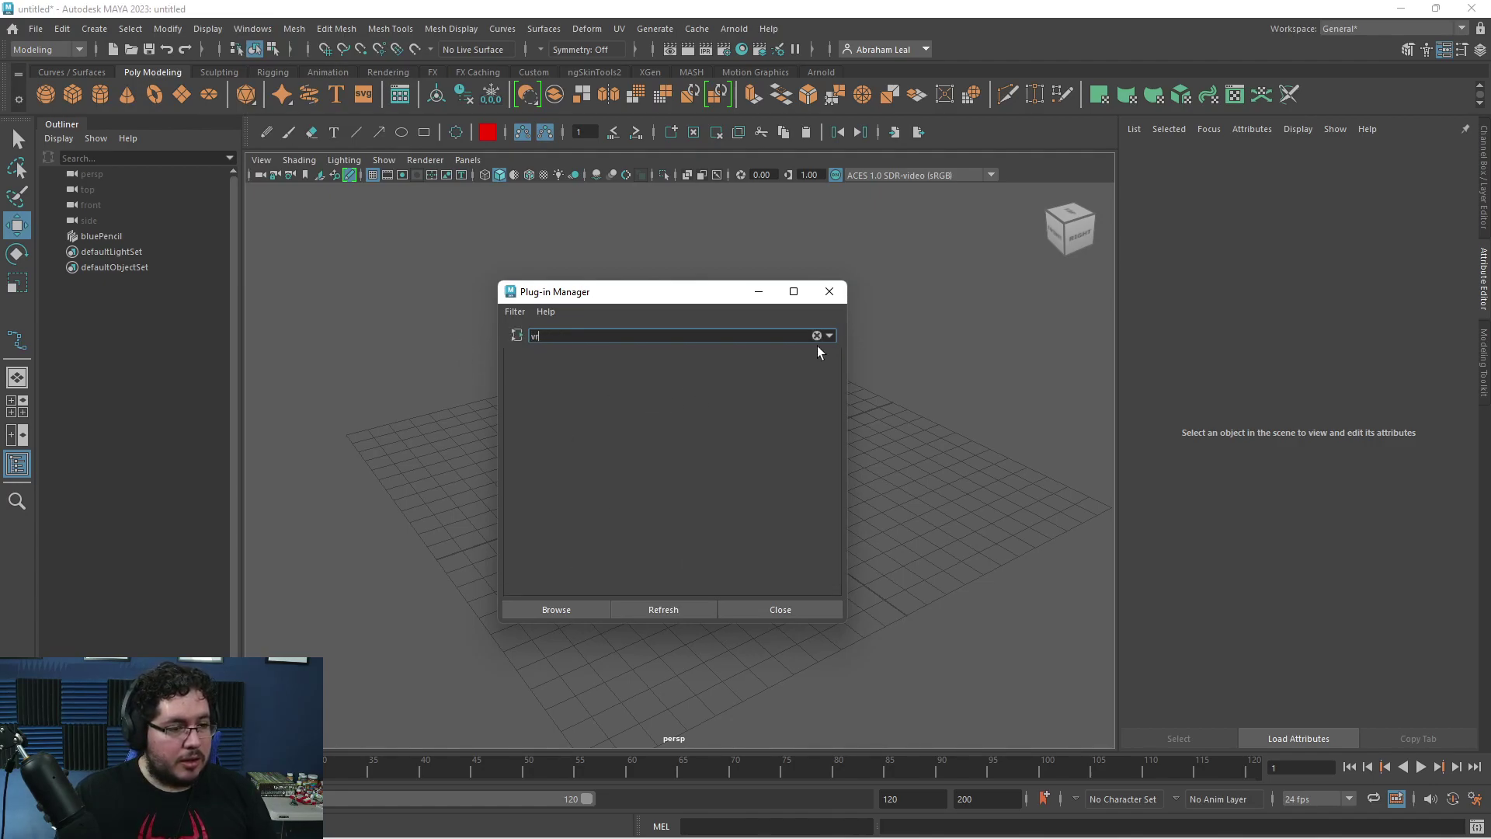
{"action": "left_click", "coordinate": [829, 291]}
{"action": "key", "text": "super+Tab"}
{"action": "left_click", "coordinate": [764, 295]}
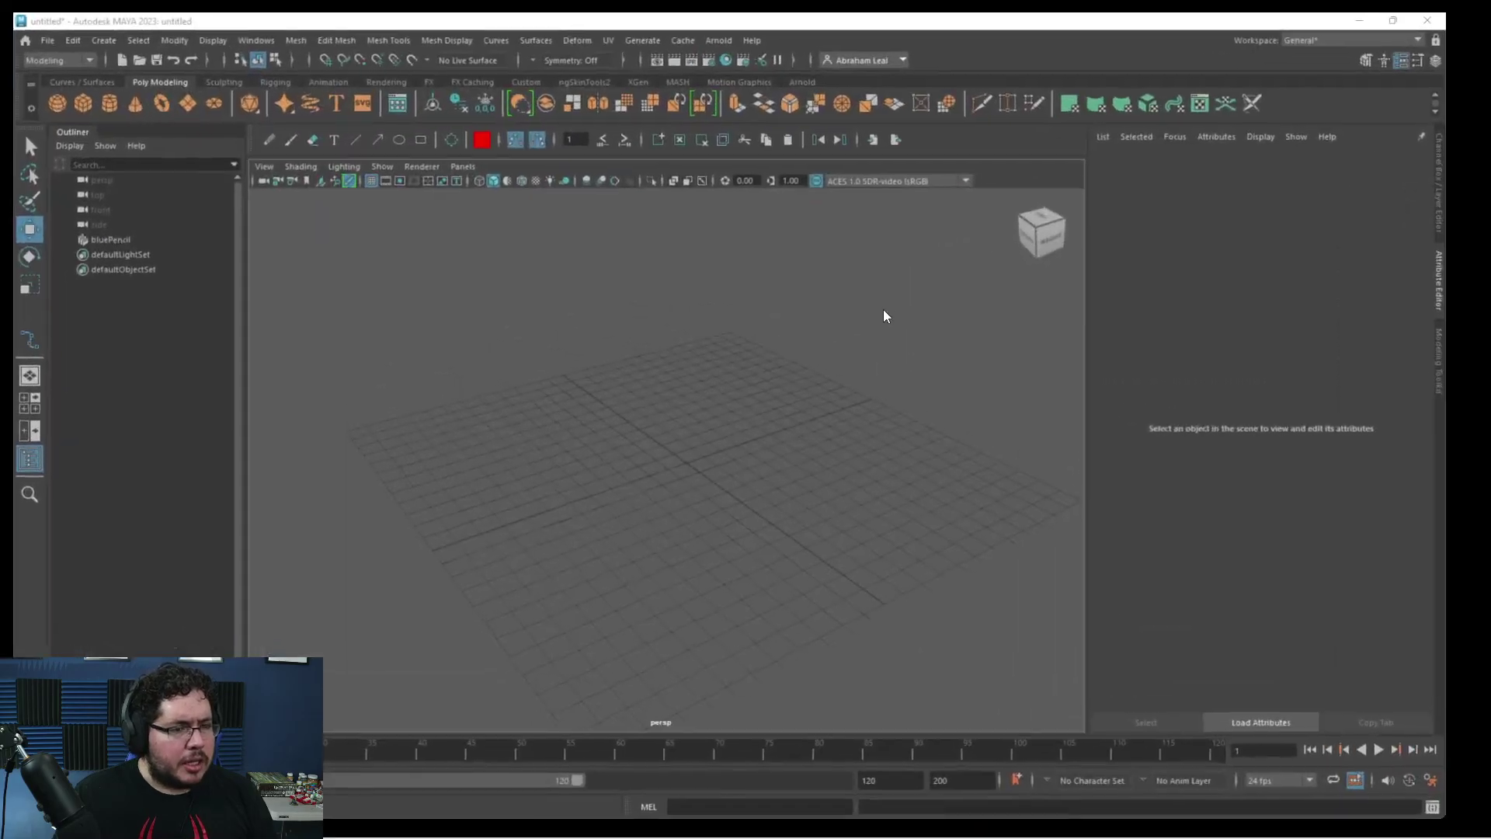
{"action": "key", "text": "super+Tab"}
{"action": "left_click", "coordinate": [728, 428]}
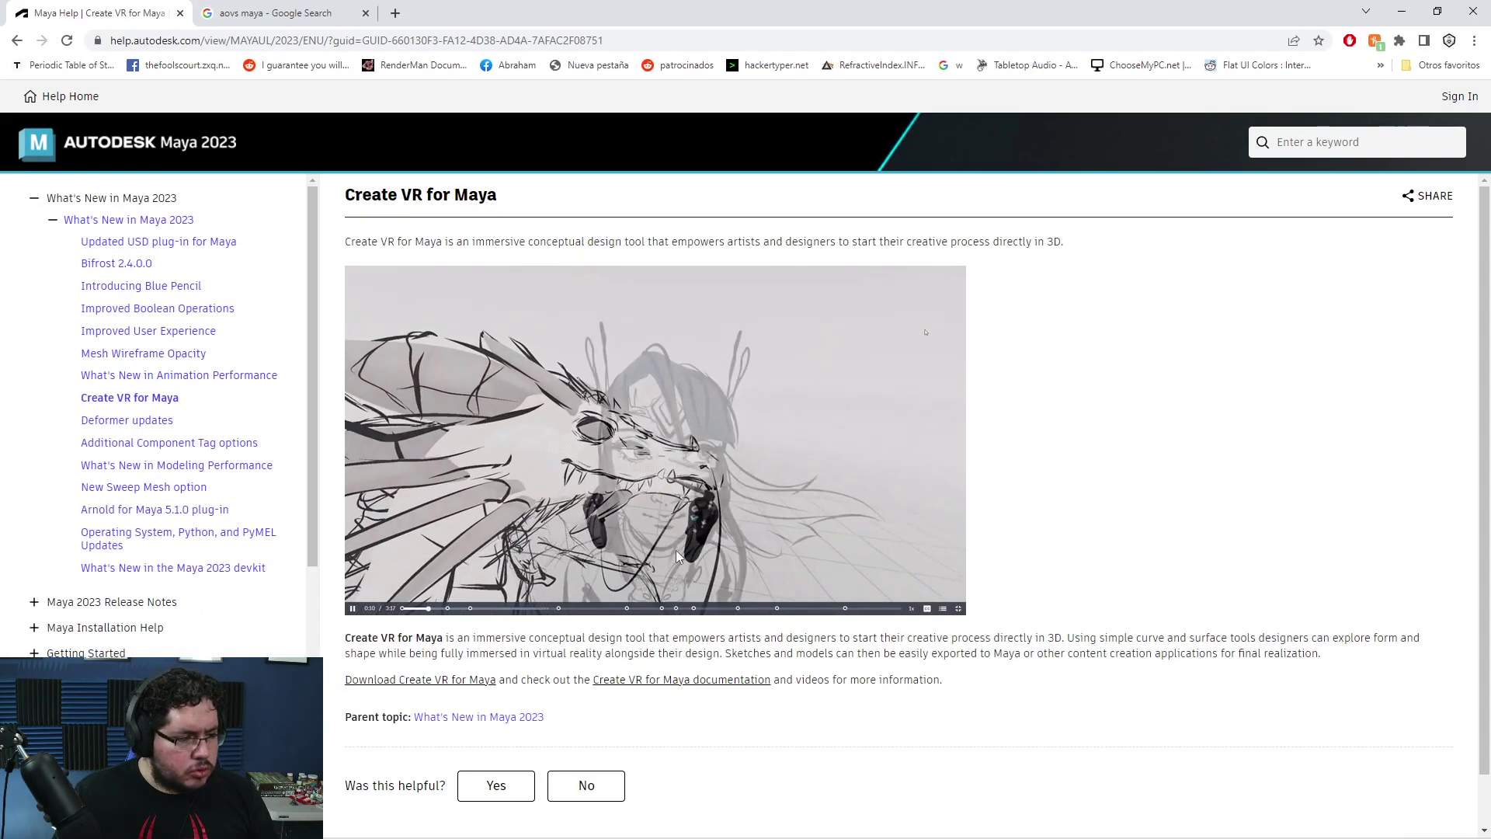
- View the Create VR for Maya download page in the Autodesk App Store, and return to the What's New in Maya 2023 overview
{"action": "left_click", "coordinate": [468, 681]}
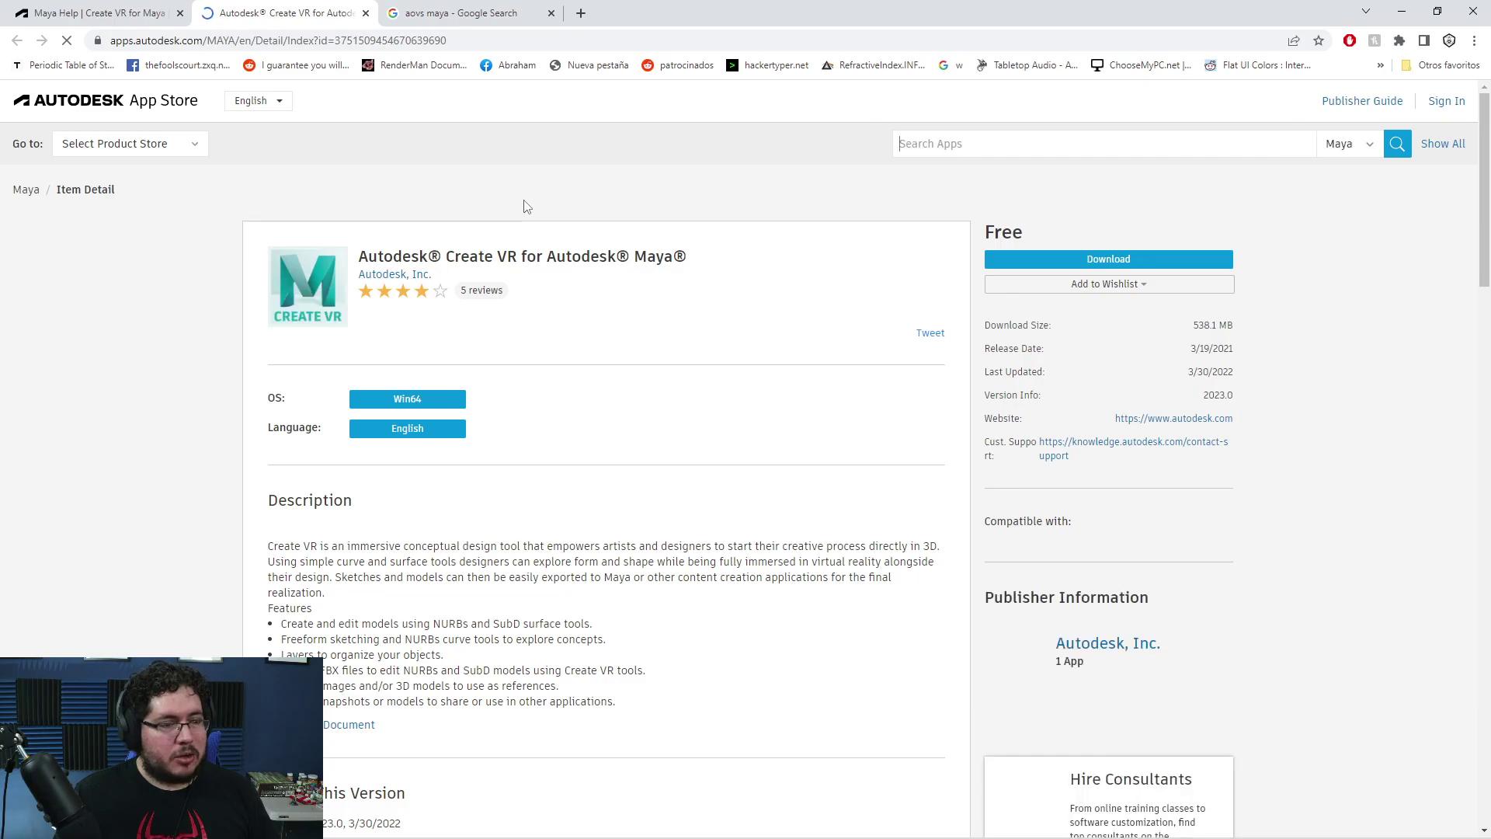
{"action": "left_click", "coordinate": [144, 11]}
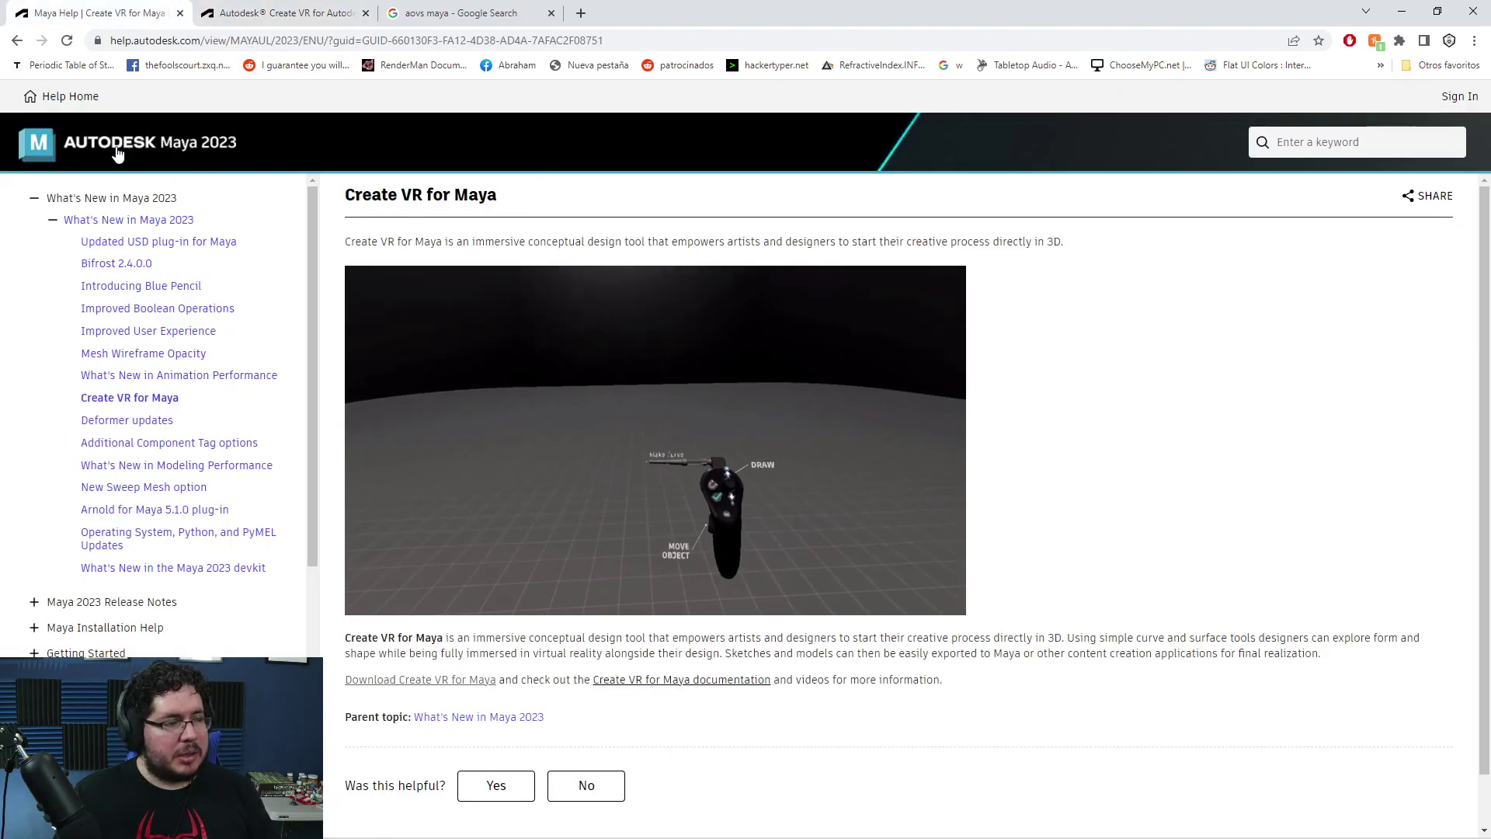
{"action": "left_click", "coordinate": [15, 45]}
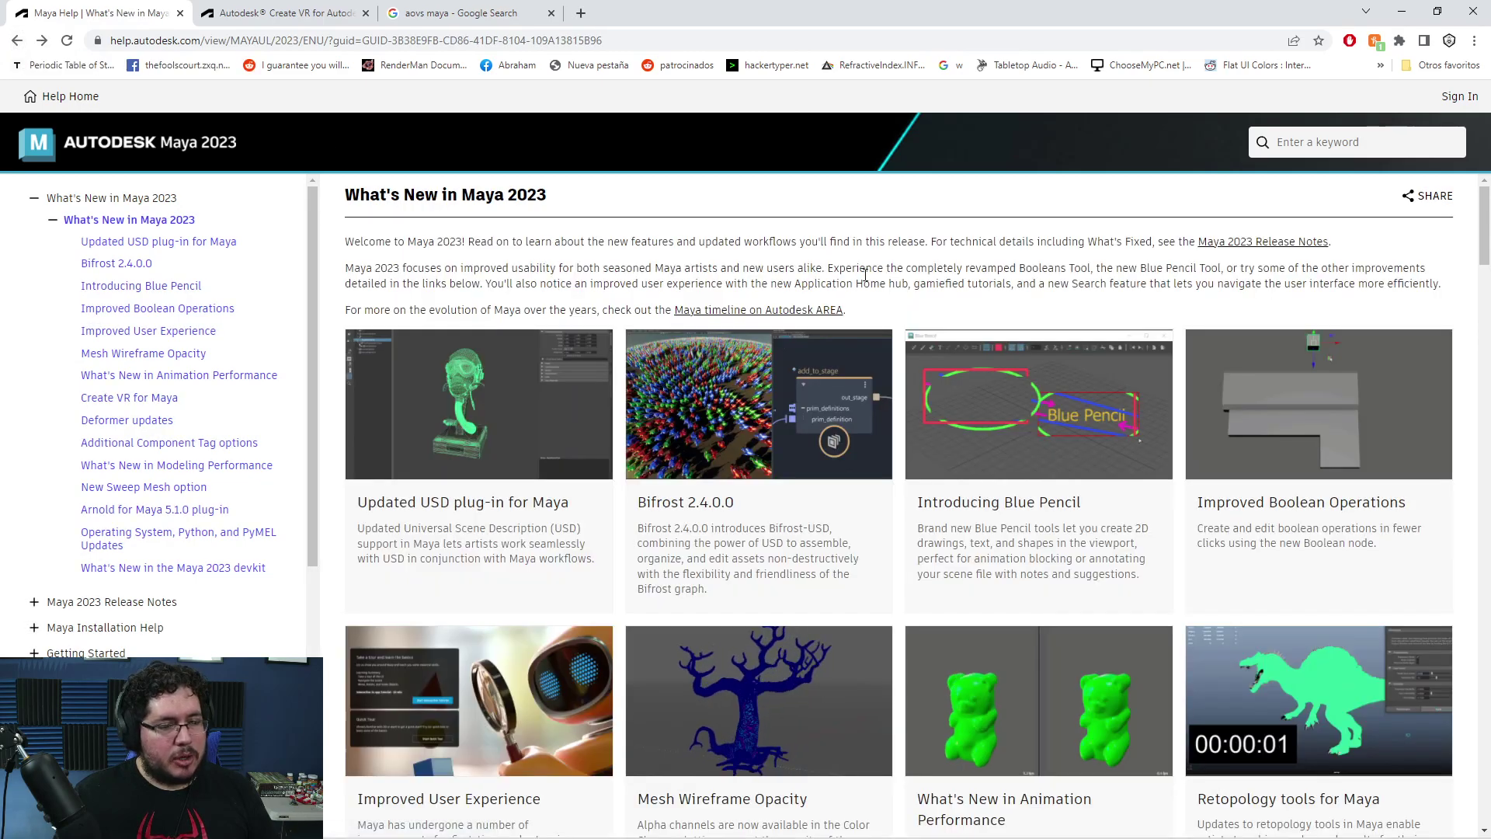
- Read the Operating System, Python, and PyMEL Updates summary on the What's New overview page
{"action": "scroll", "coordinate": [965, 351], "scroll_direction": "down", "scroll_amount": 3}
{"action": "scroll", "coordinate": [965, 351], "scroll_direction": "down", "scroll_amount": 8}
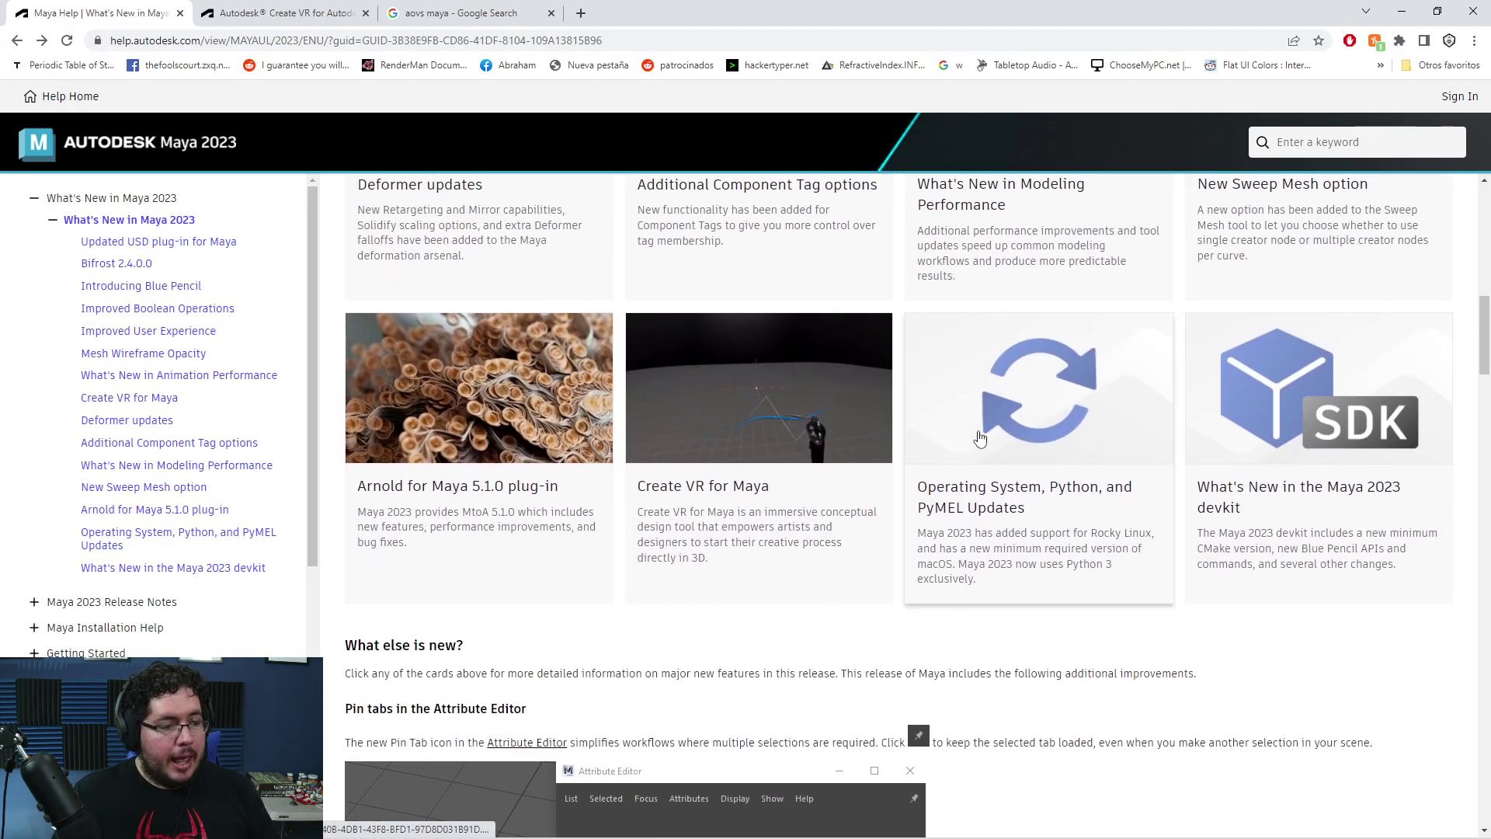
{"action": "scroll", "coordinate": [1038, 567], "scroll_direction": "up", "scroll_amount": 2}
{"action": "scroll", "coordinate": [1006, 567], "scroll_direction": "down", "scroll_amount": 3}
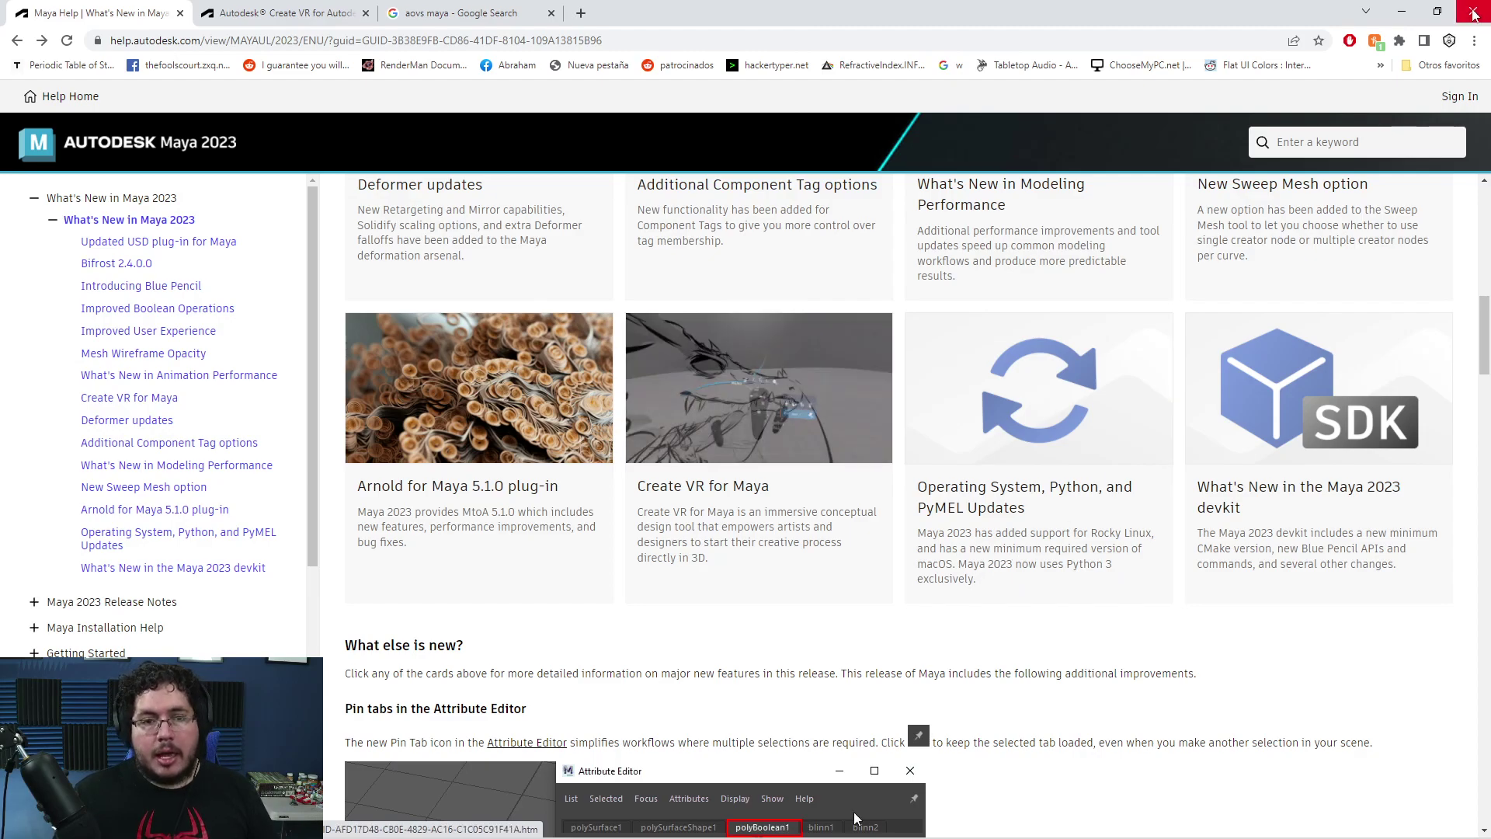
- Switch to Maya, show an enlarged Script Editor with its Python input area, and close the editor
{"action": "left_click", "coordinate": [1394, 14]}
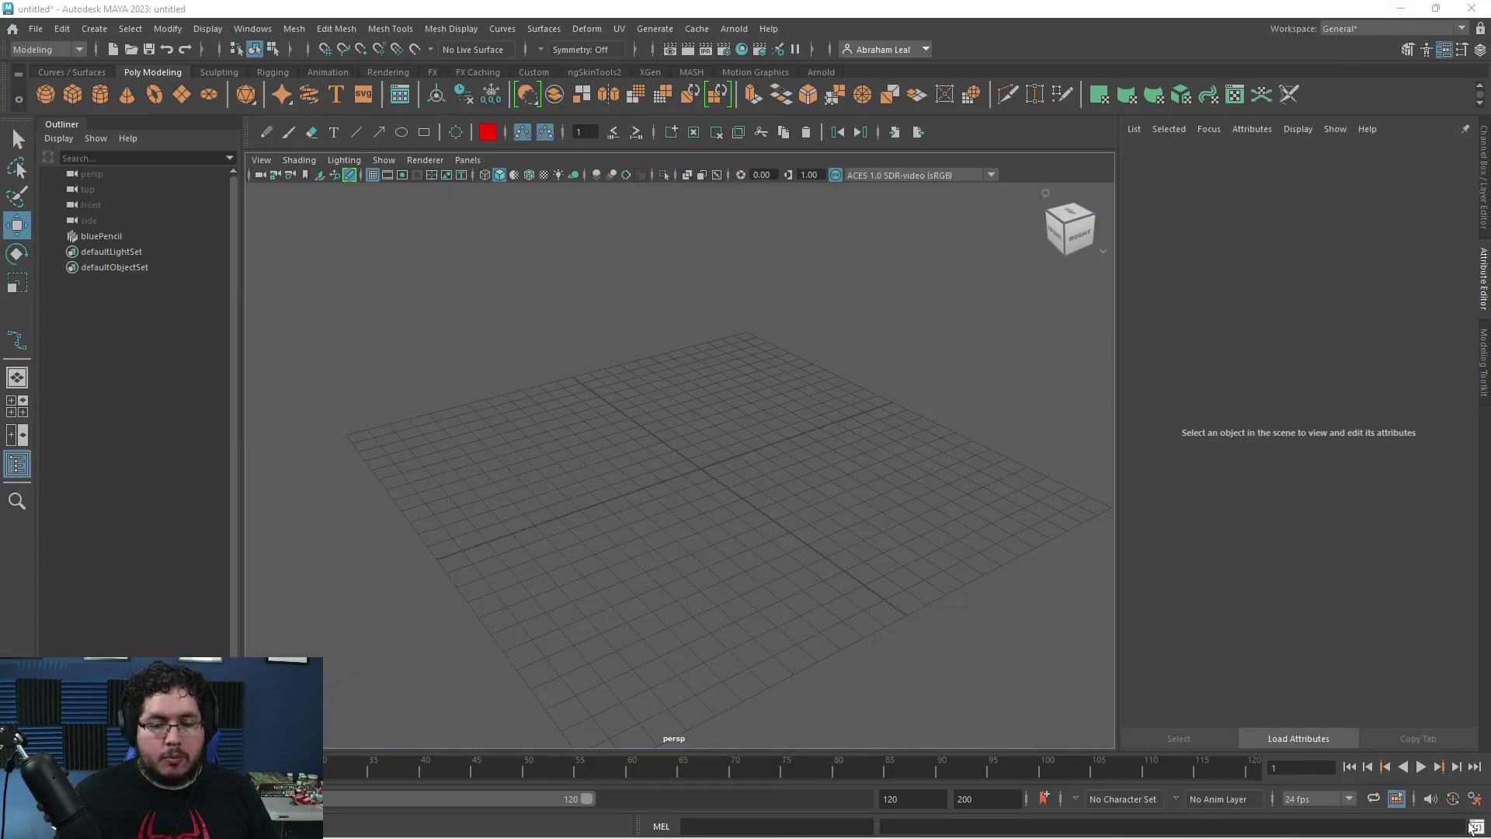
{"action": "left_click", "coordinate": [1475, 826]}
{"action": "left_click", "coordinate": [296, 313]}
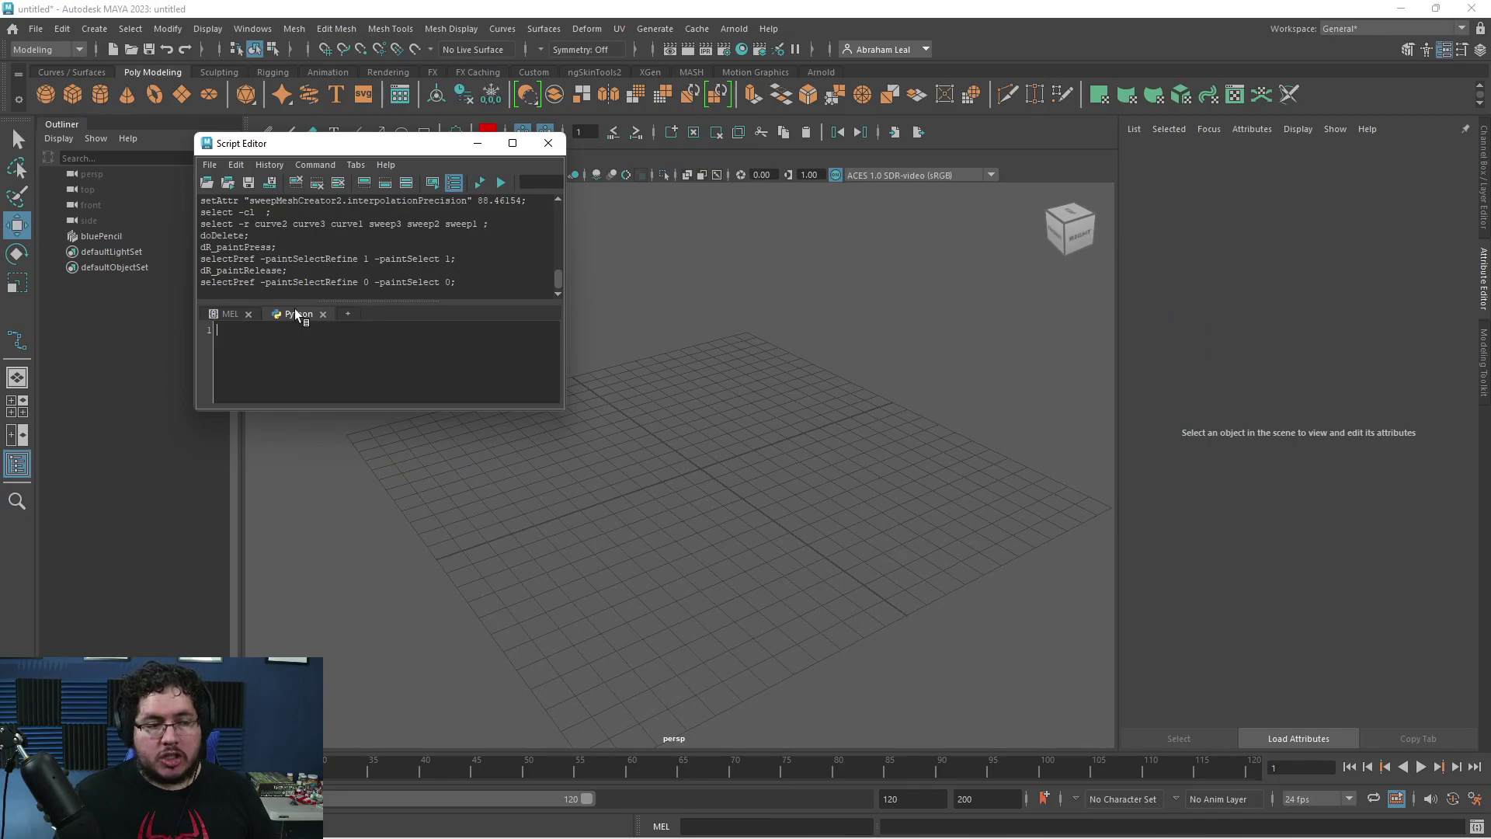
{"action": "left_click_drag", "start_coordinate": [563, 420], "coordinate": [975, 639]}
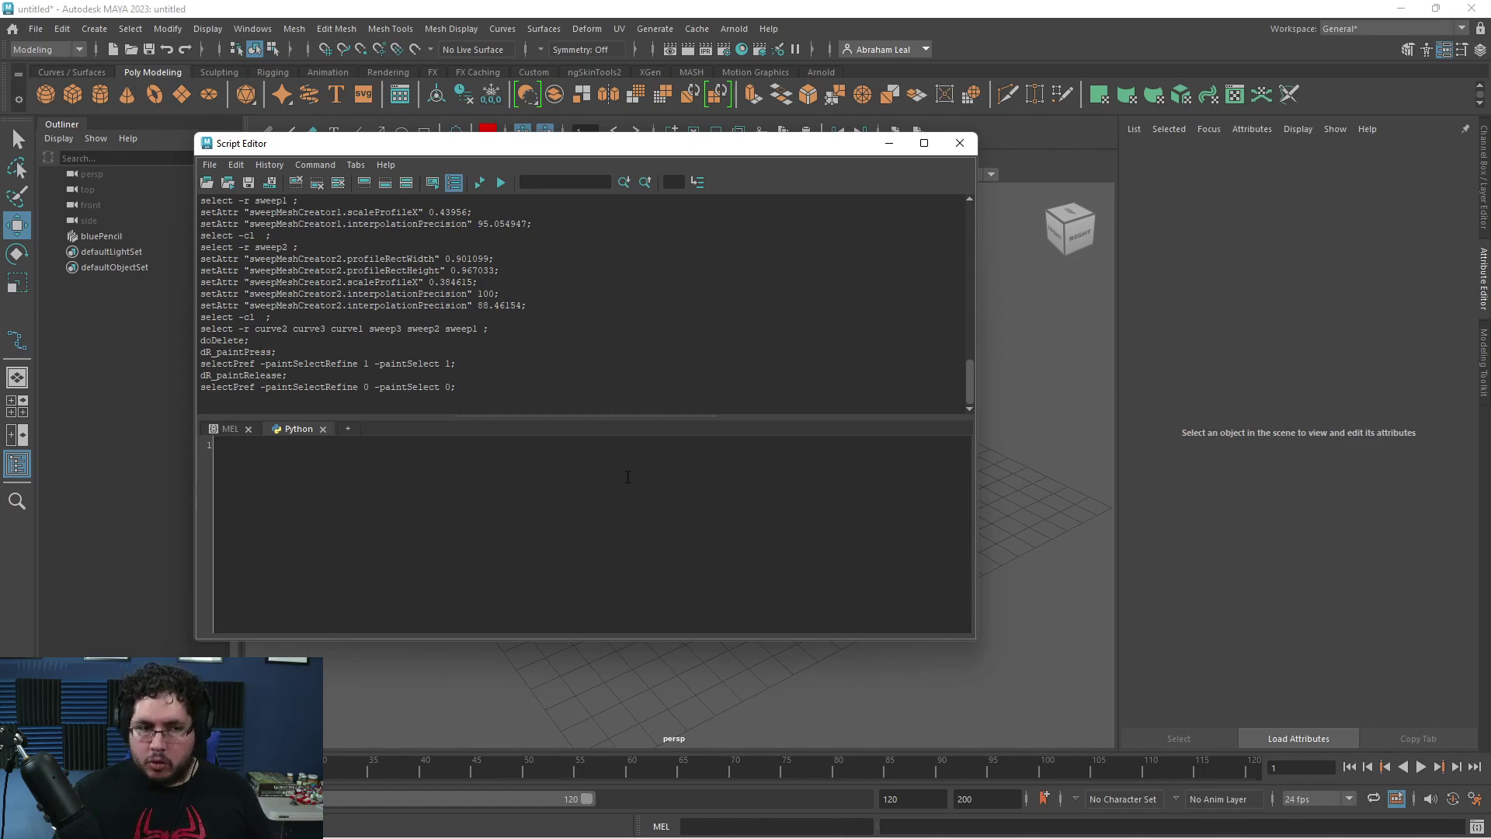
{"action": "left_click", "coordinate": [961, 145]}
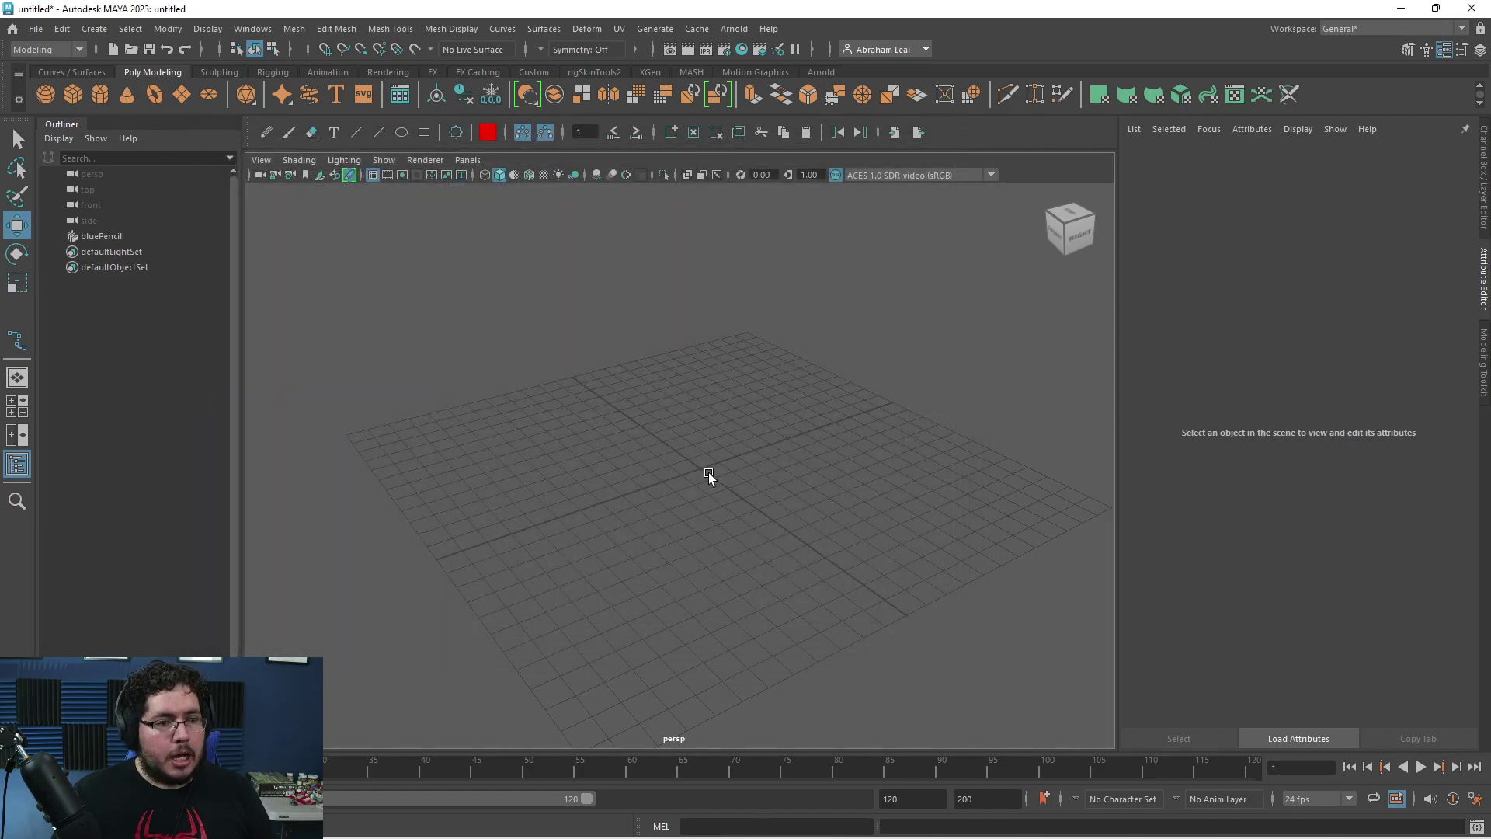
- Skim the What's New overview in the browser, including the additional improvements under What else is new, and return to the empty Maya scene
{"action": "left_click_drag", "start_coordinate": [666, 481], "coordinate": [744, 468], "text": "alt"}
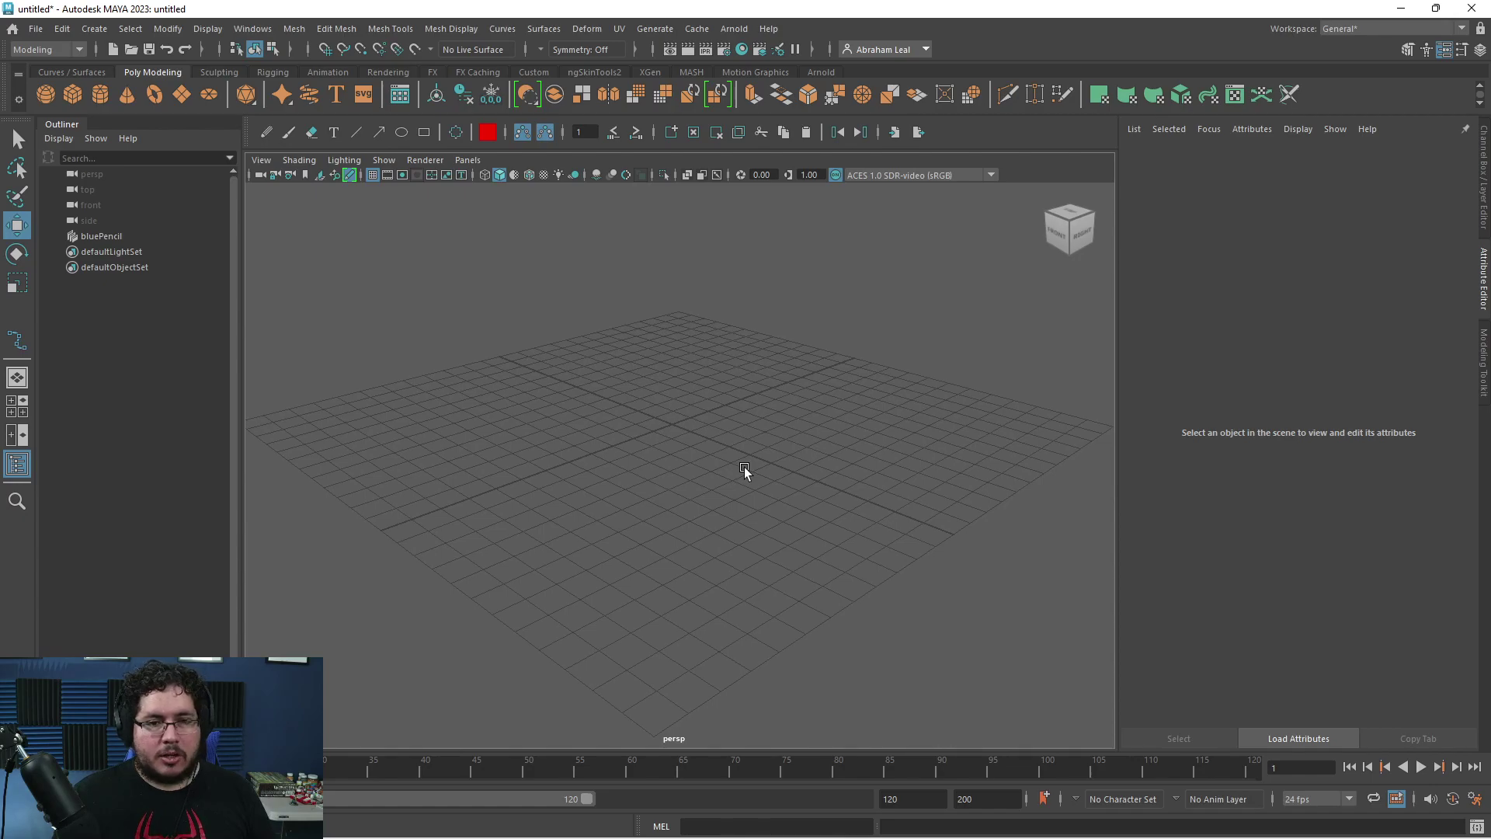
{"action": "key", "text": "alt+Tab"}
{"action": "scroll", "coordinate": [786, 457], "scroll_direction": "up", "scroll_amount": 2}
{"action": "scroll", "coordinate": [786, 456], "scroll_direction": "up", "scroll_amount": 3}
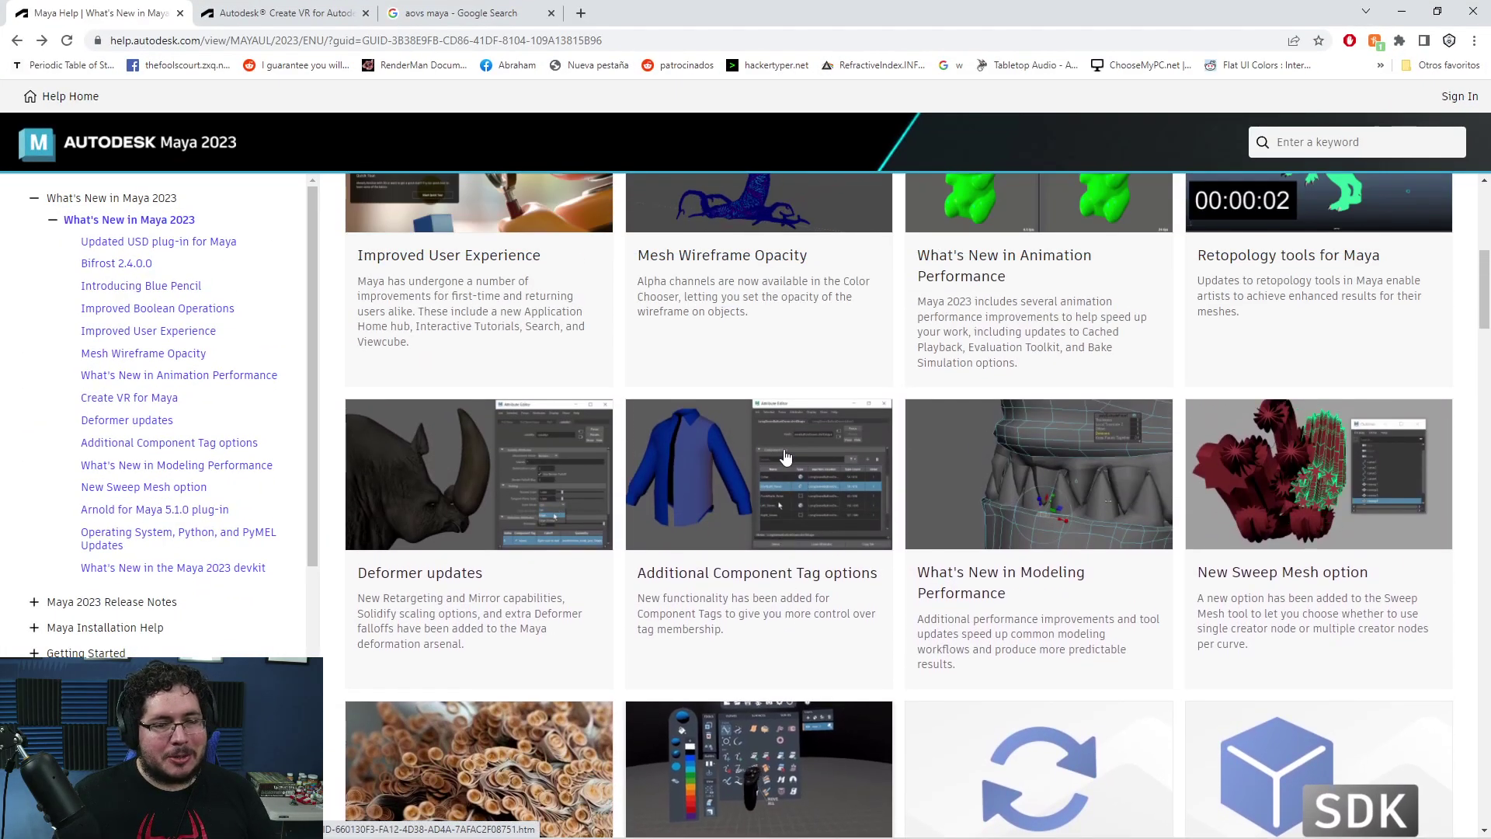
{"action": "scroll", "coordinate": [840, 469], "scroll_direction": "down", "scroll_amount": 15}
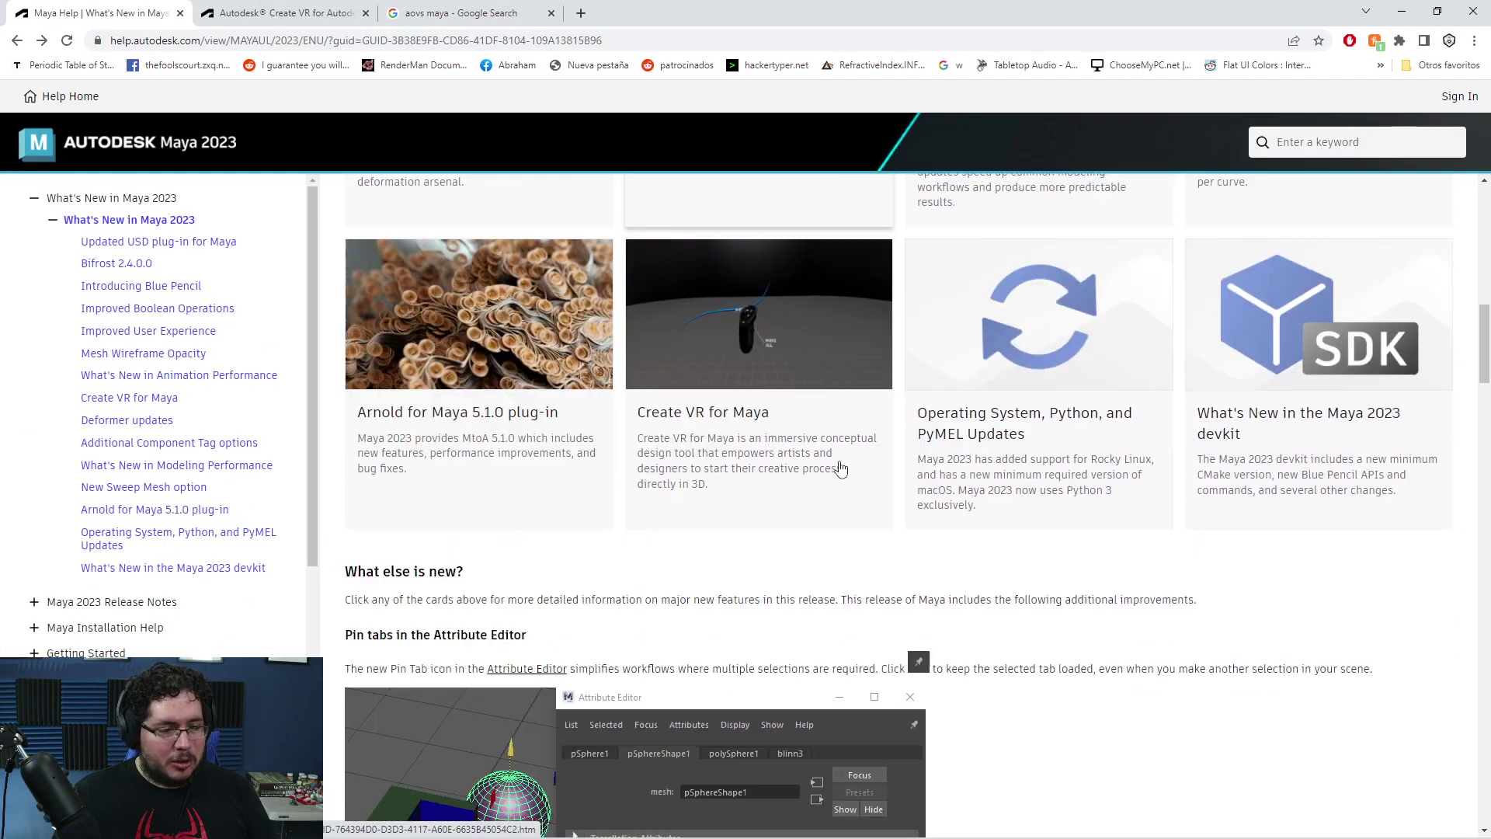
{"action": "scroll", "coordinate": [558, 412], "scroll_direction": "down", "scroll_amount": 12}
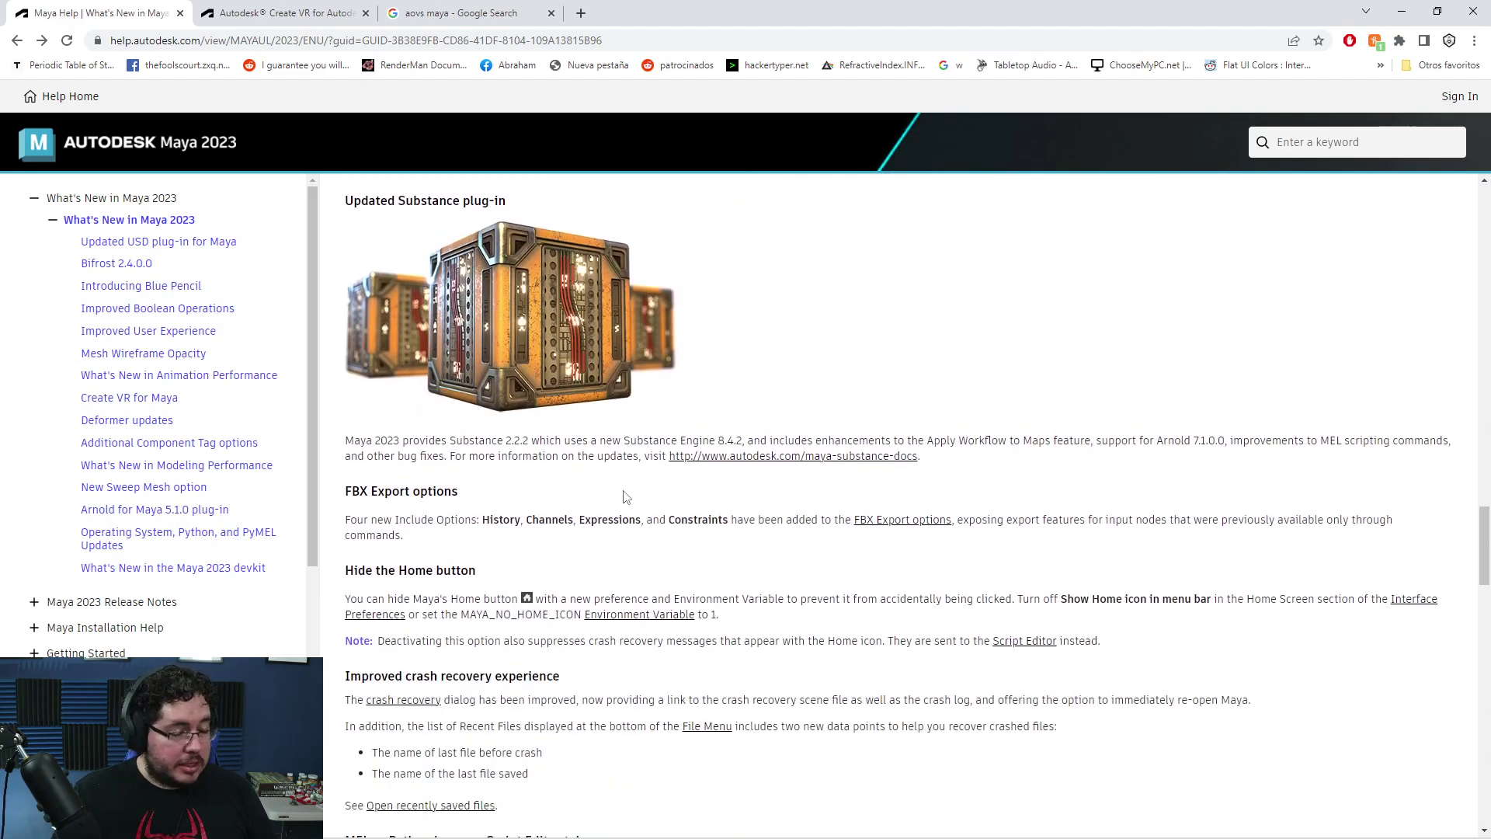
{"action": "scroll", "coordinate": [626, 497], "scroll_direction": "down", "scroll_amount": 4}
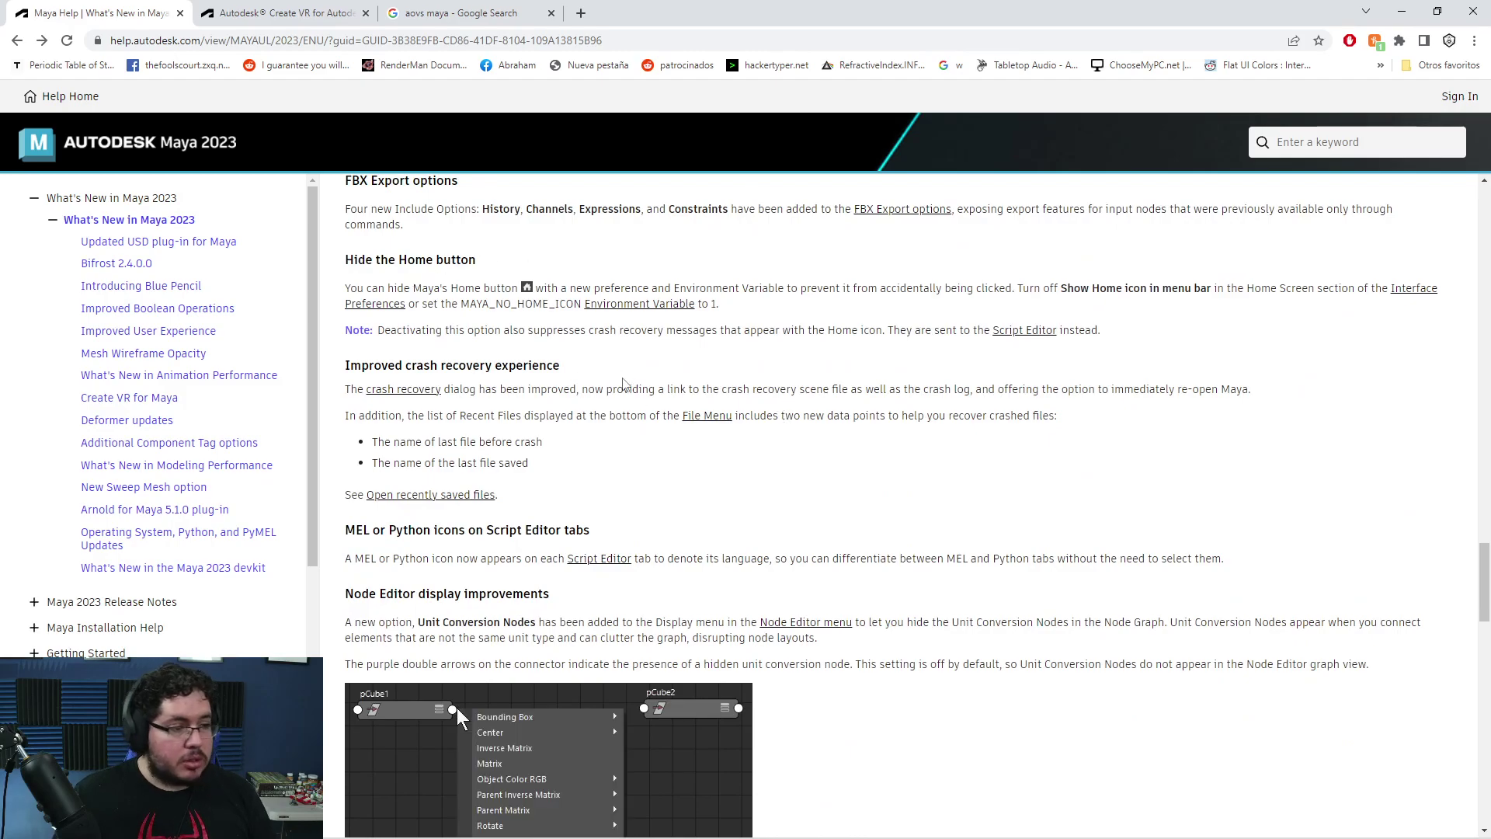
{"action": "scroll", "coordinate": [625, 385], "scroll_direction": "down", "scroll_amount": 3}
{"action": "scroll", "coordinate": [624, 383], "scroll_direction": "down", "scroll_amount": 20}
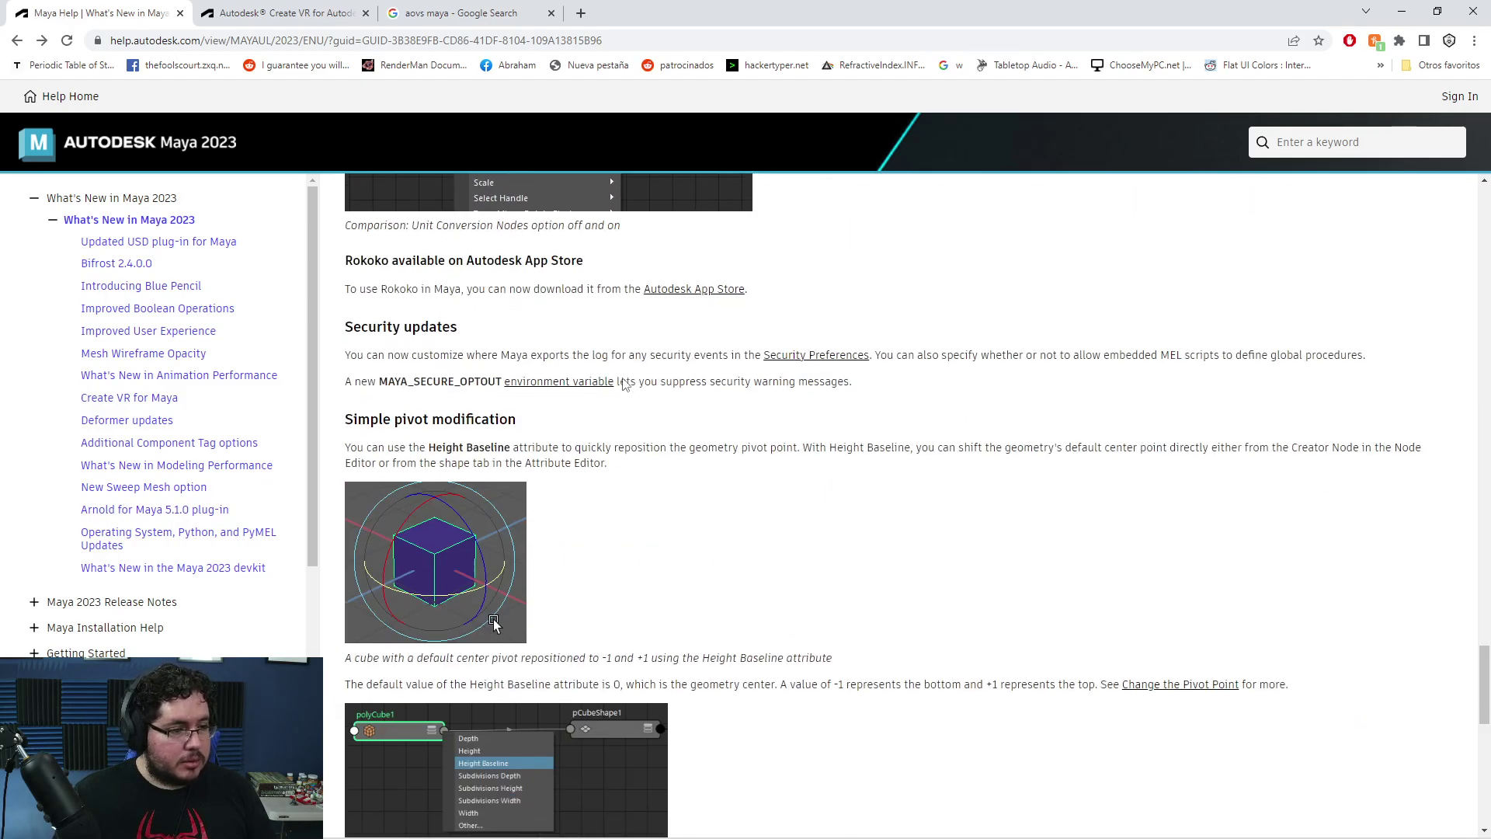
{"action": "scroll", "coordinate": [869, 457], "scroll_direction": "up", "scroll_amount": 20}
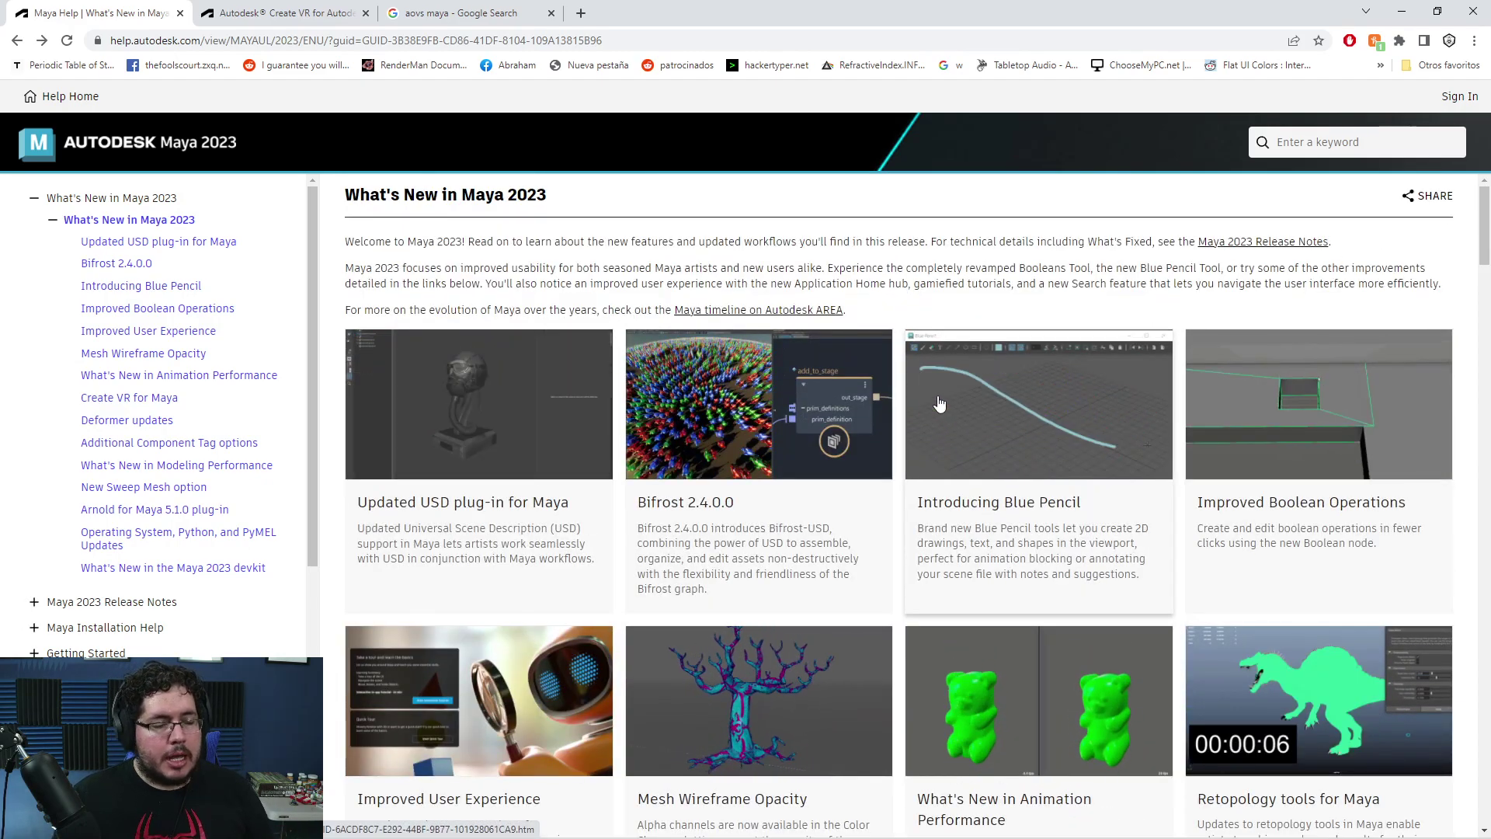
{"action": "left_click", "coordinate": [1401, 11]}
{"action": "middle_click_drag", "start_coordinate": [874, 430], "coordinate": [923, 454], "text": "alt"}
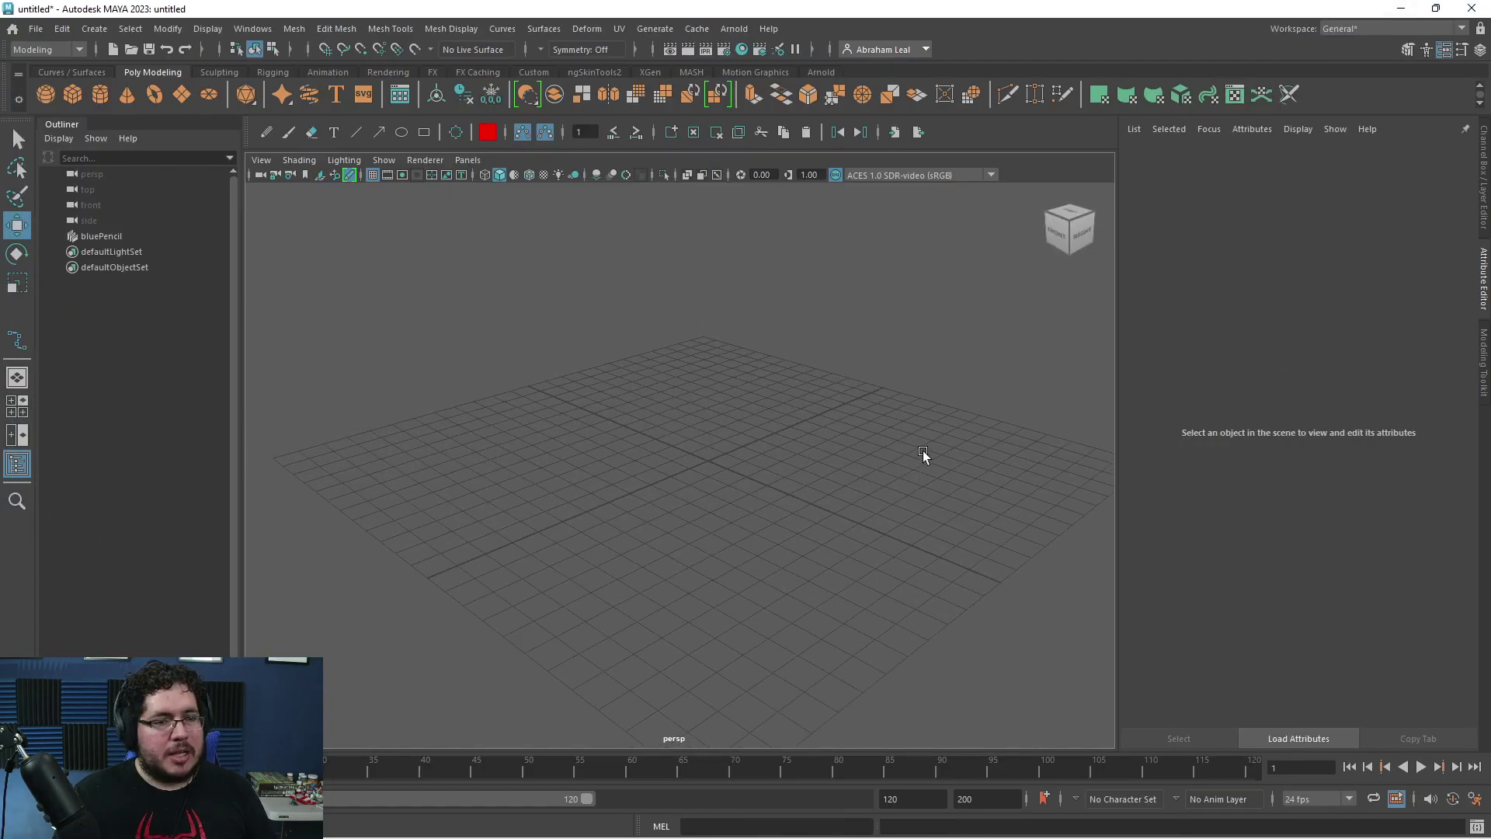